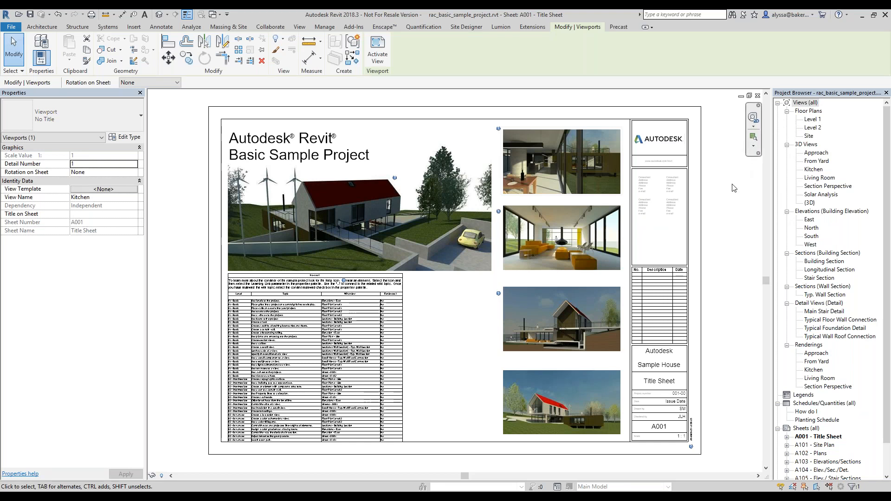
middle_drag(734, 203, 725, 204)
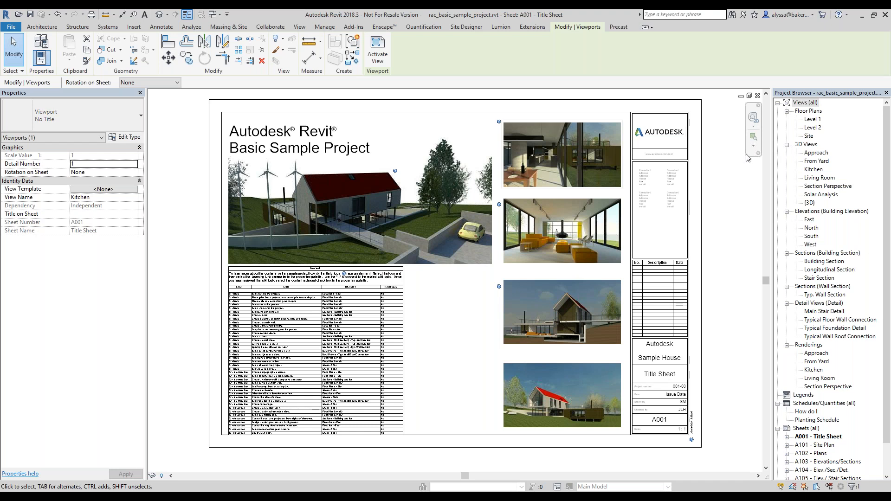
click(458, 29)
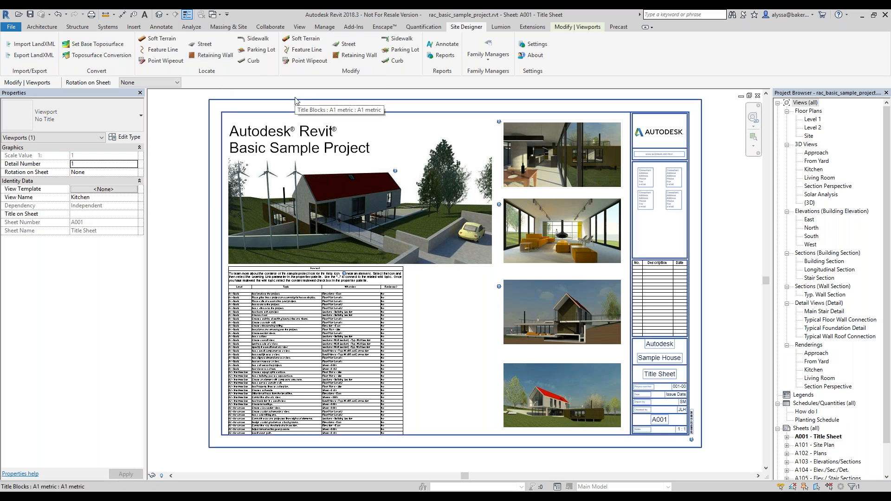
click(233, 28)
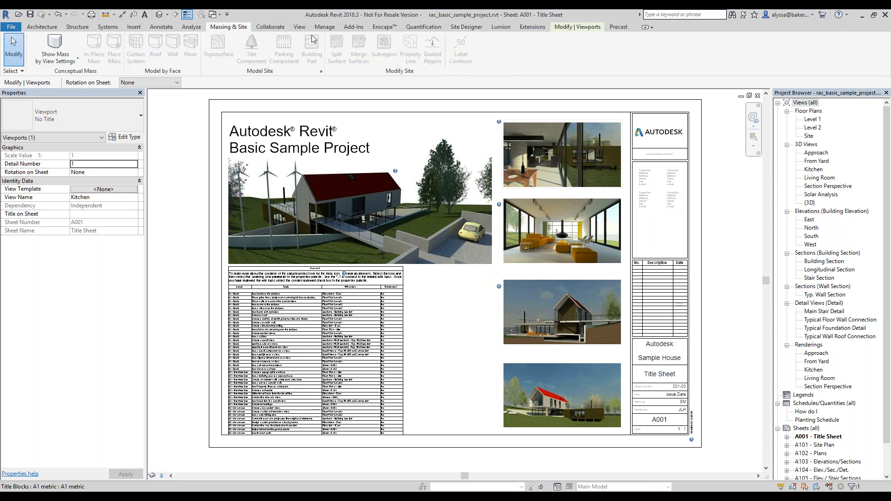
click(579, 28)
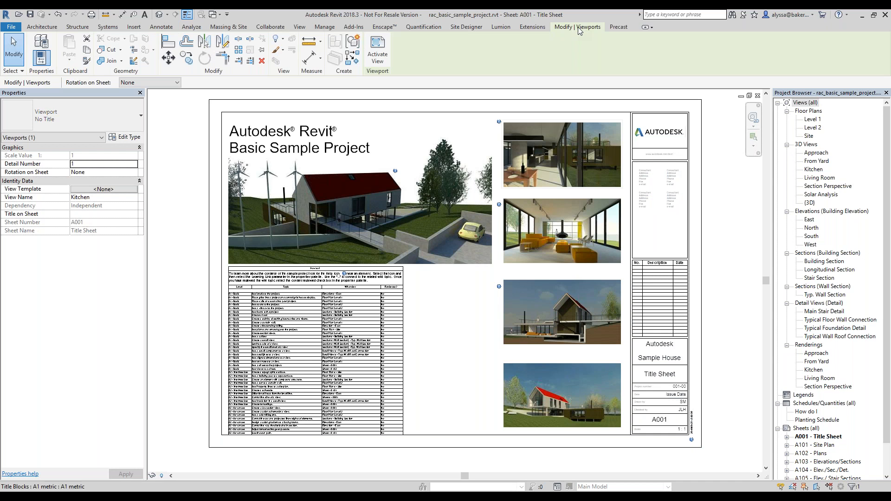
click(529, 29)
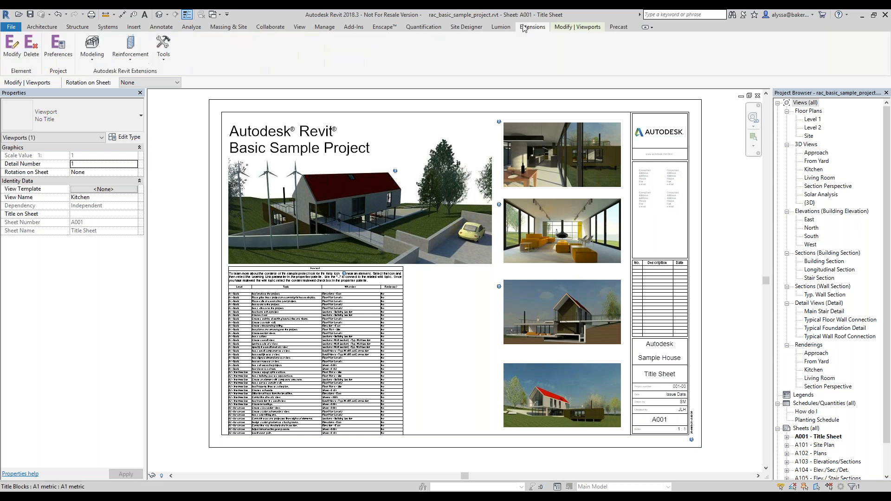
click(466, 27)
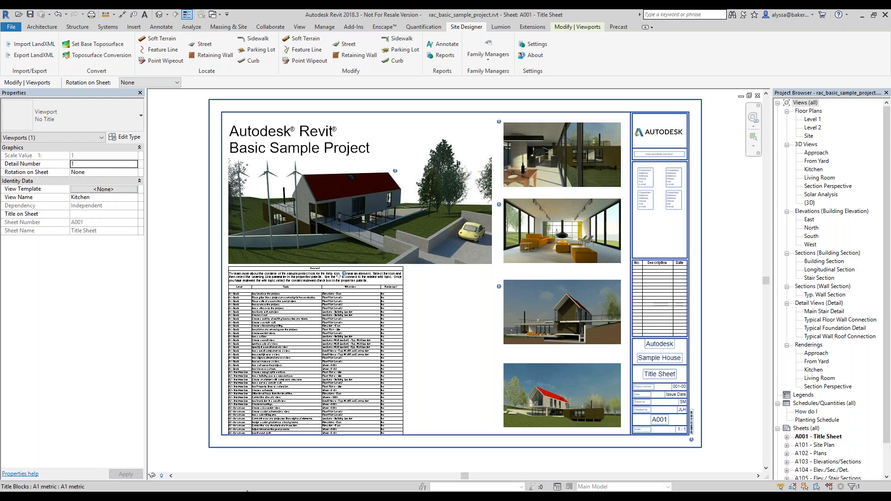
Switch to the Chrome browser, search Google for "autodesk app" and open the Autodesk App Store
mouse_move(216, 497)
click(226, 474)
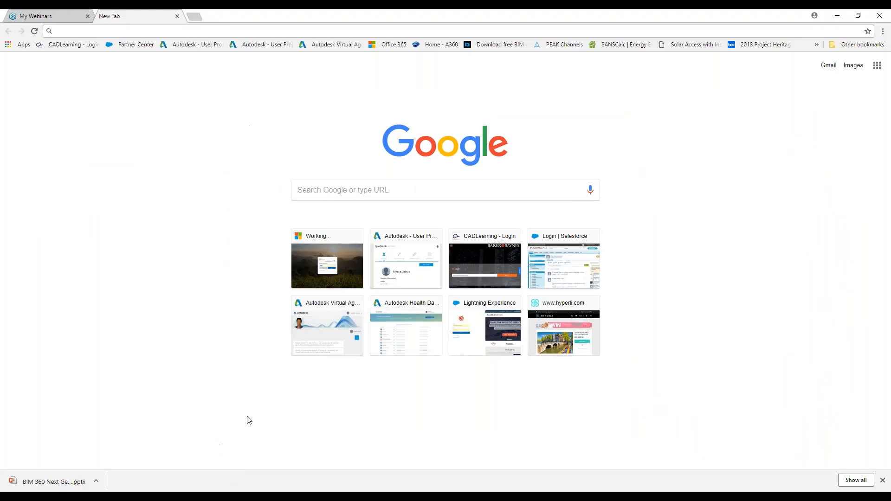
click(306, 188)
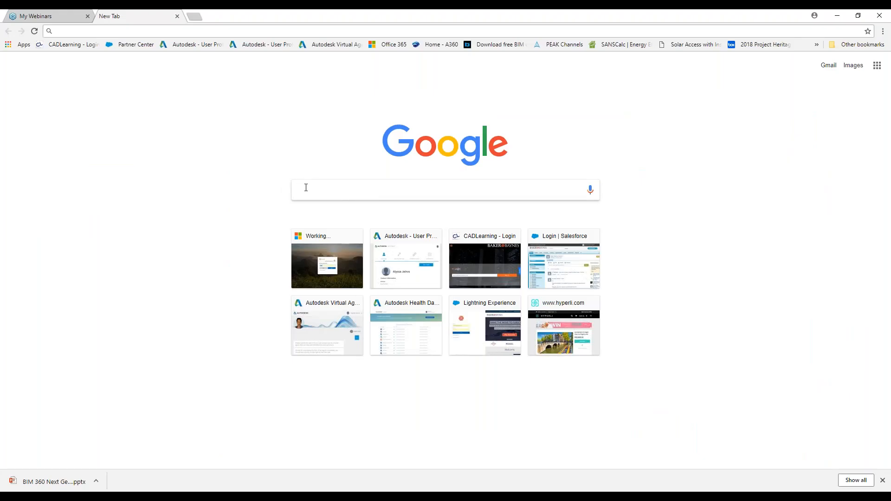
text(autodesk app)
key(Return)
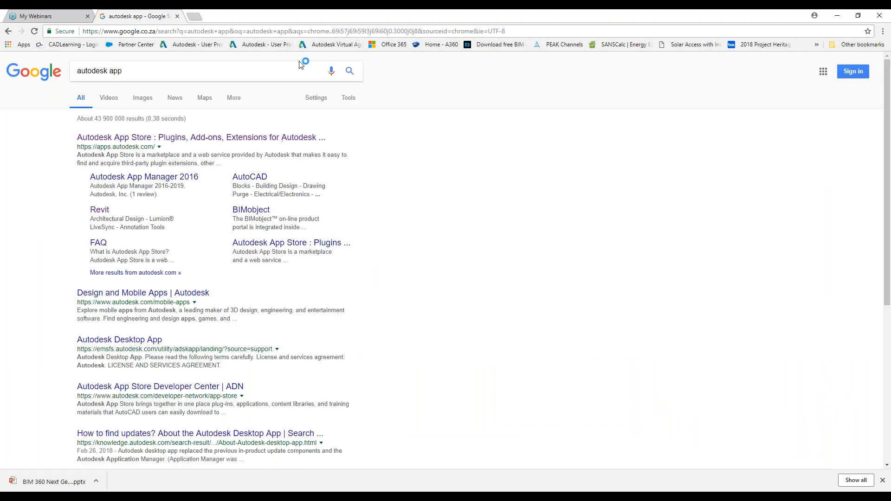
click(273, 138)
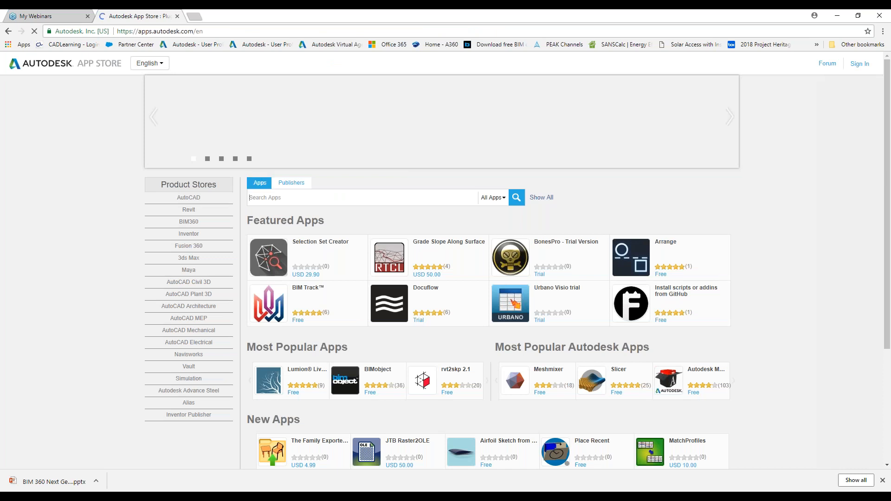
Look over the App Store's product stores and open the one for Revit
scroll(640, 274, down, 3)
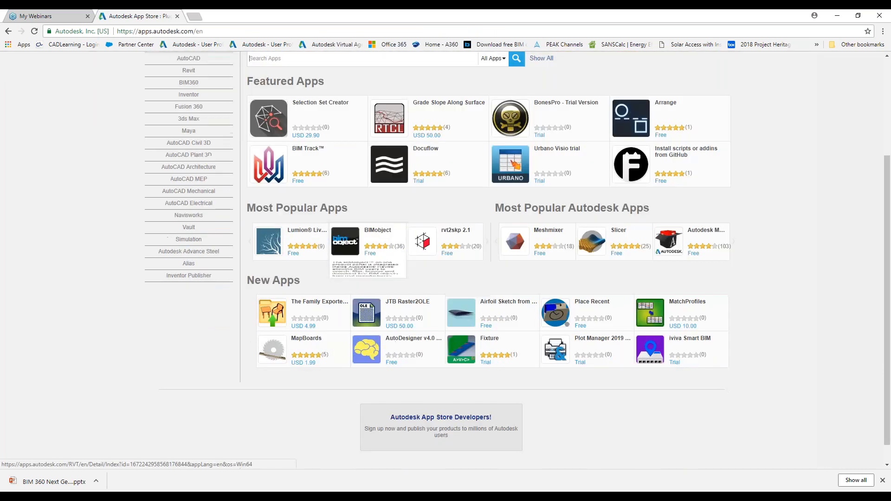
scroll(208, 186, up, 1)
mouse_move(208, 186)
scroll(208, 183, up, 1)
mouse_move(209, 152)
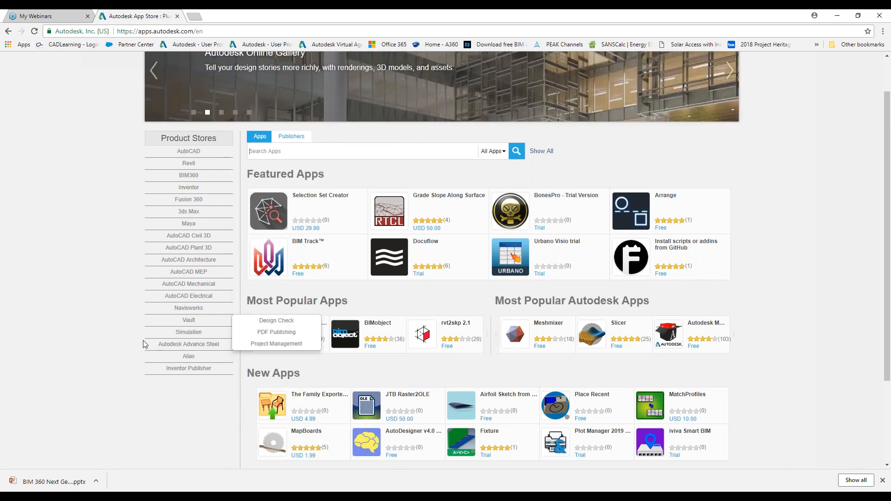
mouse_move(188, 167)
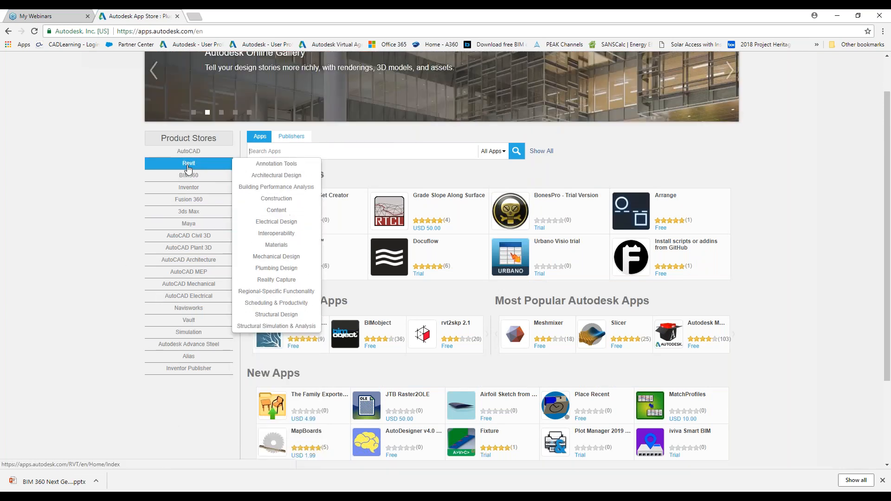
click(205, 161)
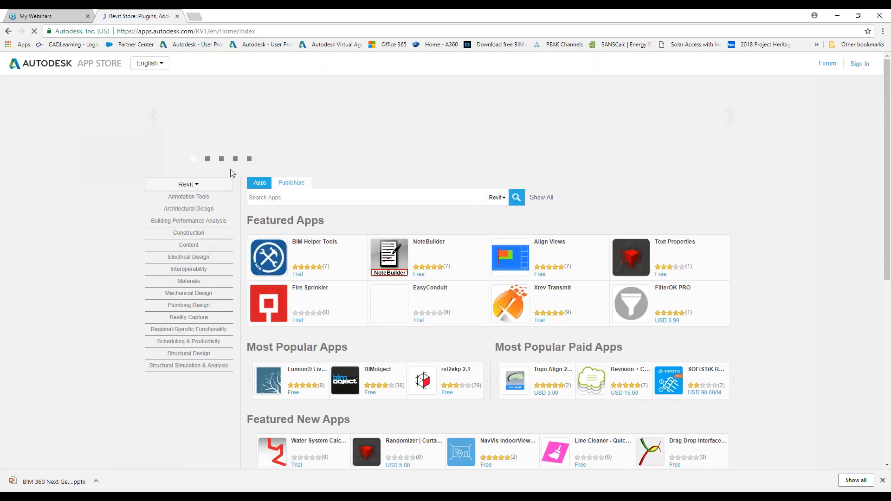
Browse the featured Revit apps and search the Revit store for "site designer"
mouse_move(279, 268)
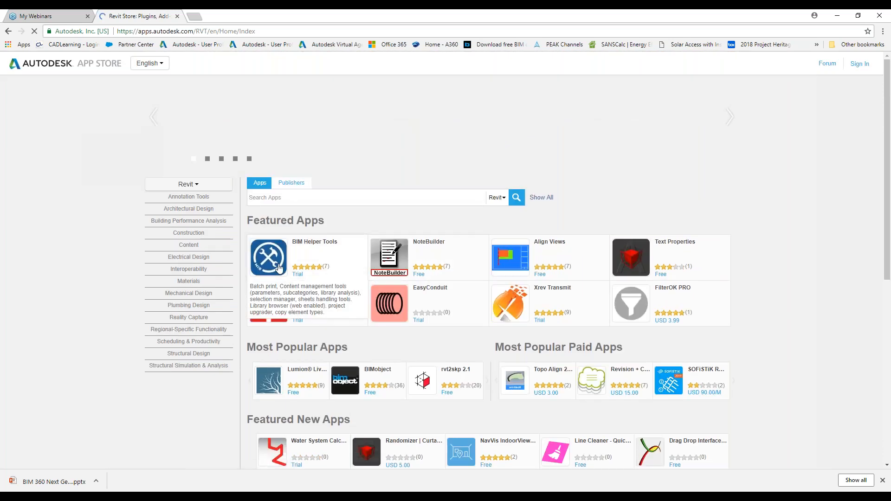
scroll(279, 268, down, 2)
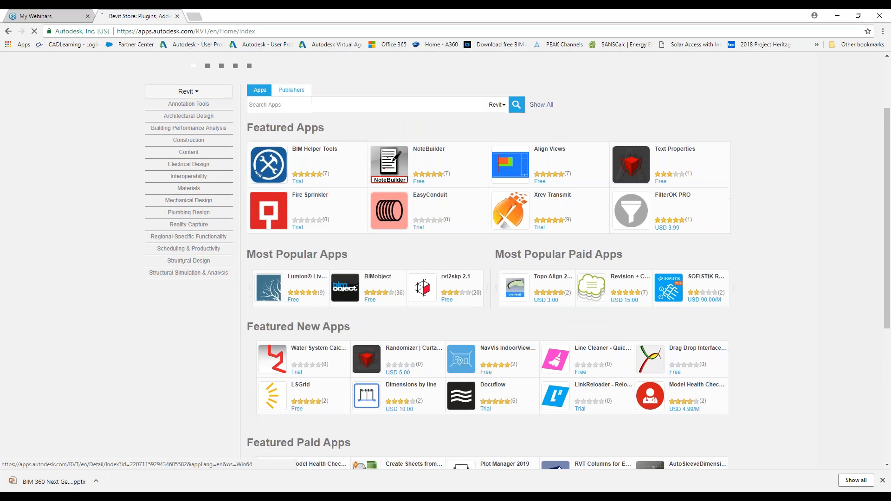
scroll(279, 268, down, 1)
scroll(495, 285, down, 4)
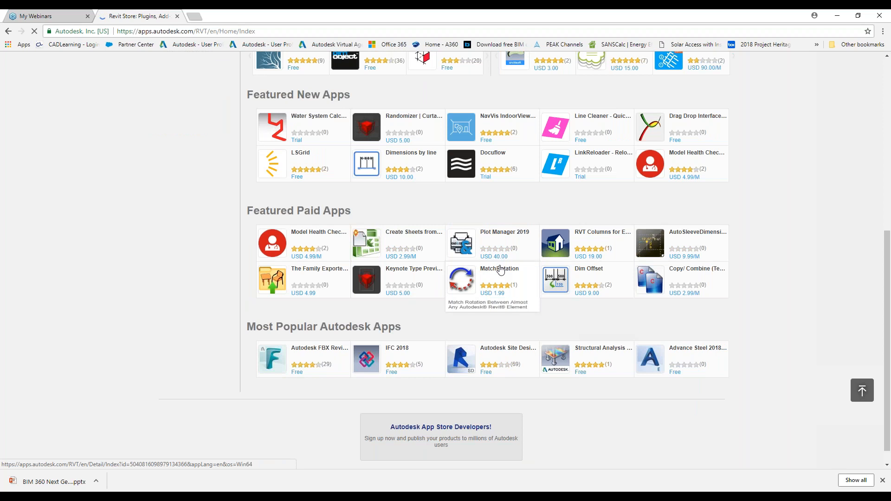
scroll(501, 270, up, 7)
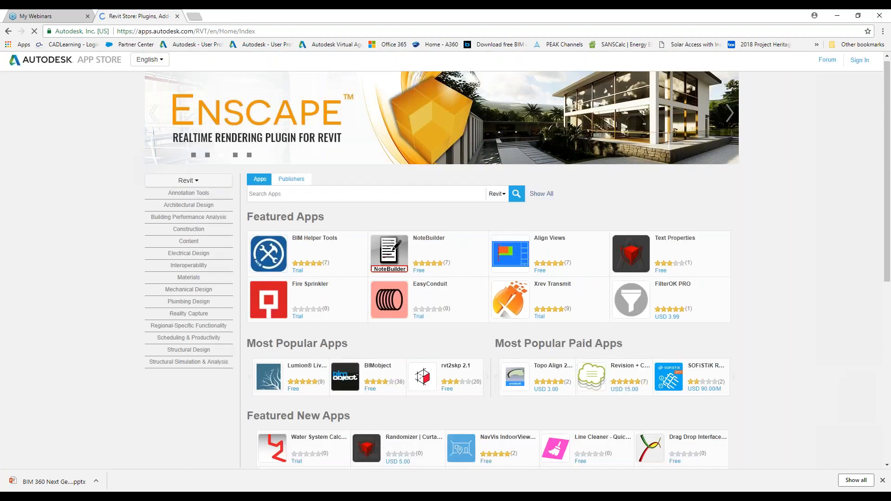
click(288, 200)
text(site designer)
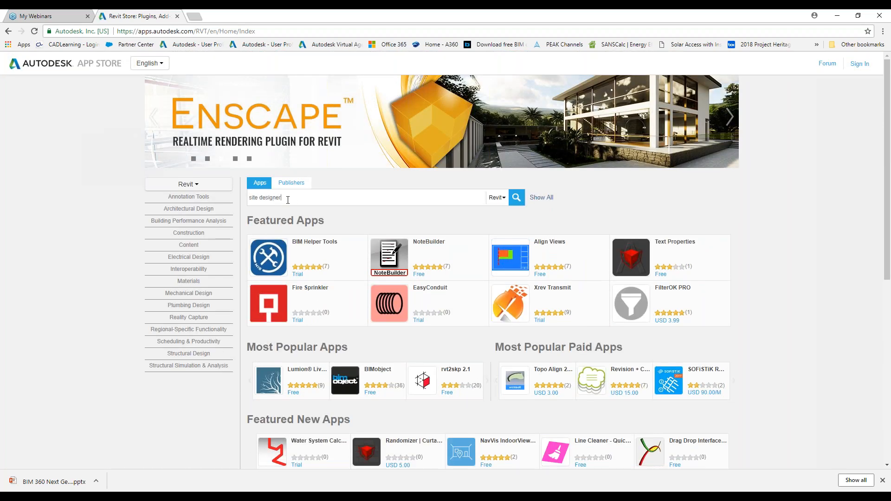
key(Return)
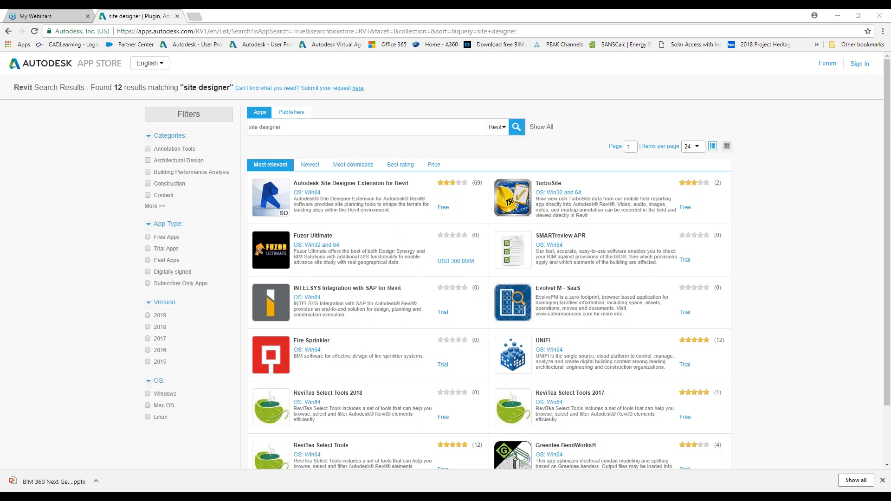
Switch back to Revit, clear the viewport selection and open the default 3D view
key(alt+Tab)
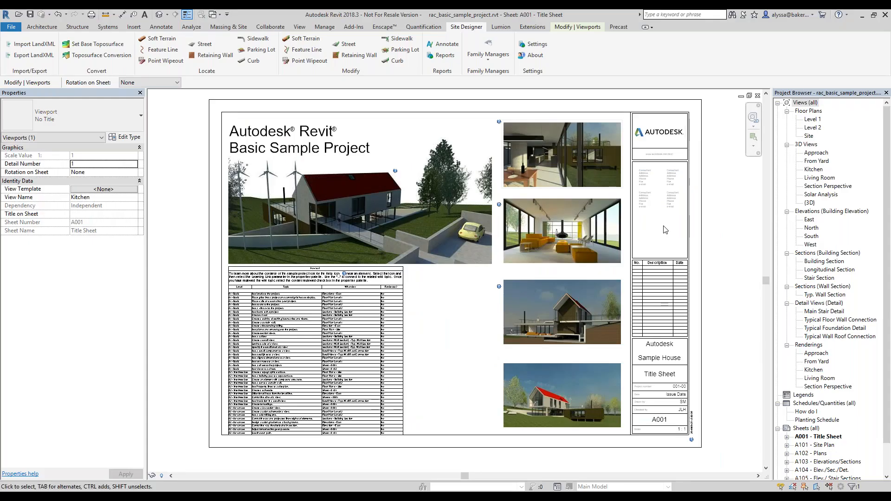
click(742, 193)
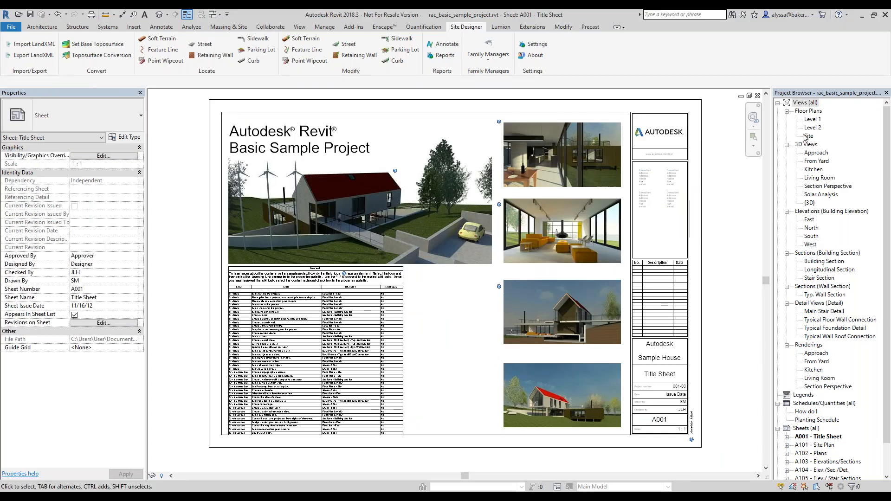
click(159, 15)
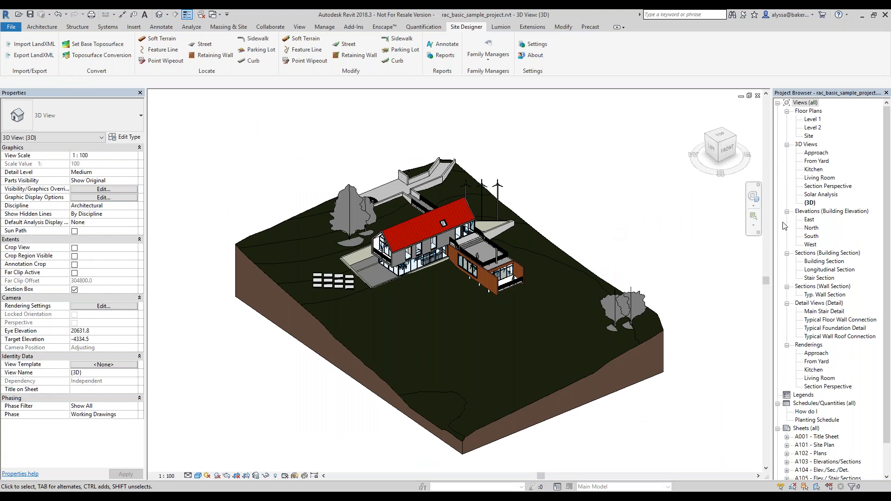
Open the Building Section view and collapse the 3D views, elevations, wall sections, detail views, renderings, schedules and sheets in the project tree
click(787, 145)
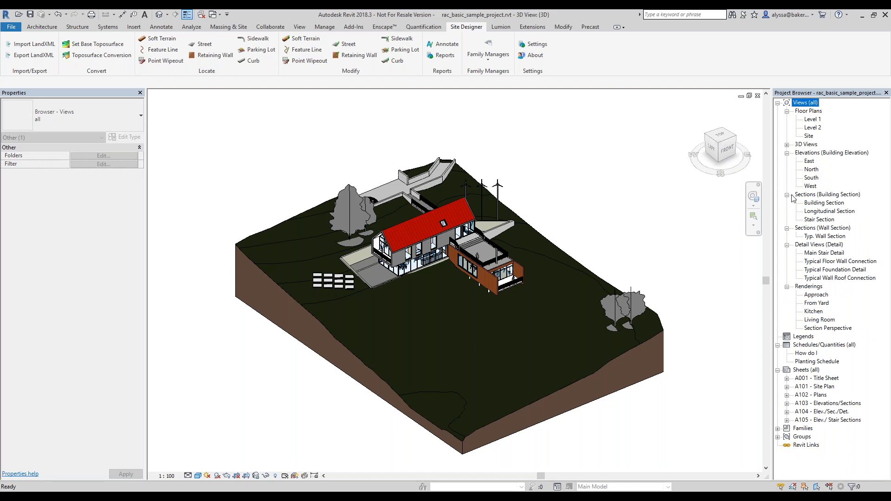
click(787, 153)
double_click(810, 170)
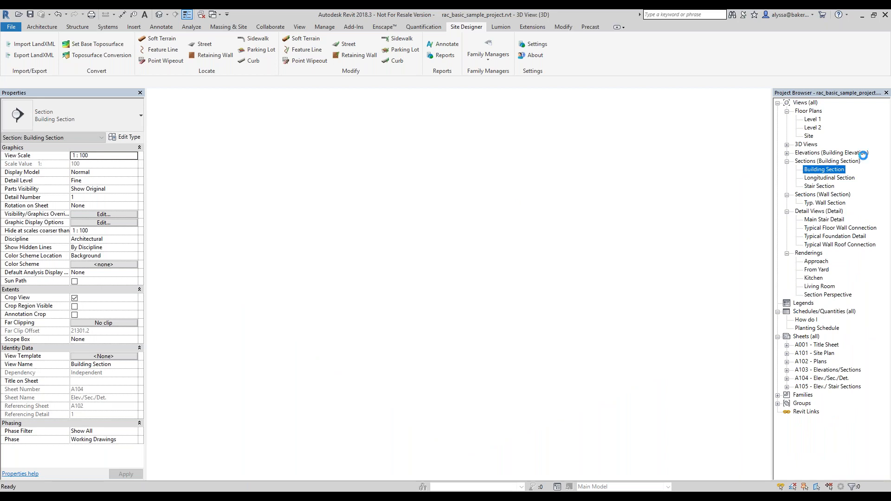
click(787, 194)
click(788, 203)
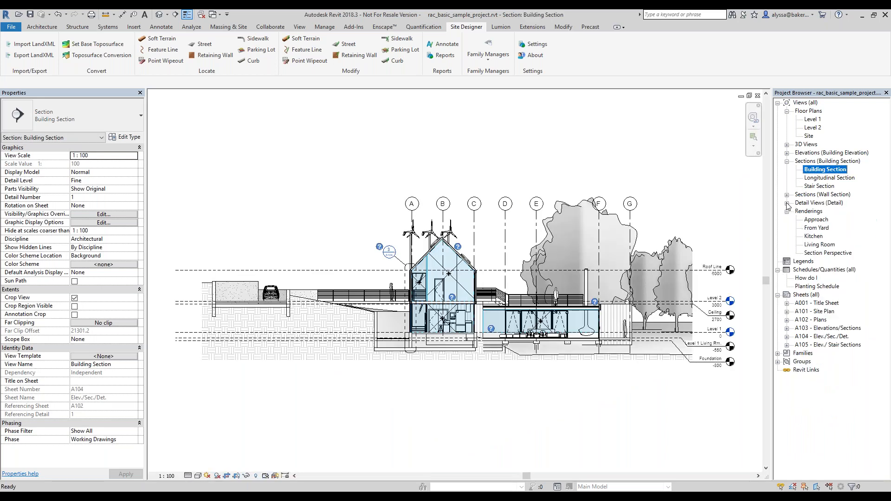
click(787, 211)
click(778, 228)
click(778, 237)
Set the elevation base of Level 1's 8mm Head level type to Survey Point
mouse_move(605, 400)
middle_down()
mouse_move(581, 384)
mouse_move(538, 378)
middle_up()
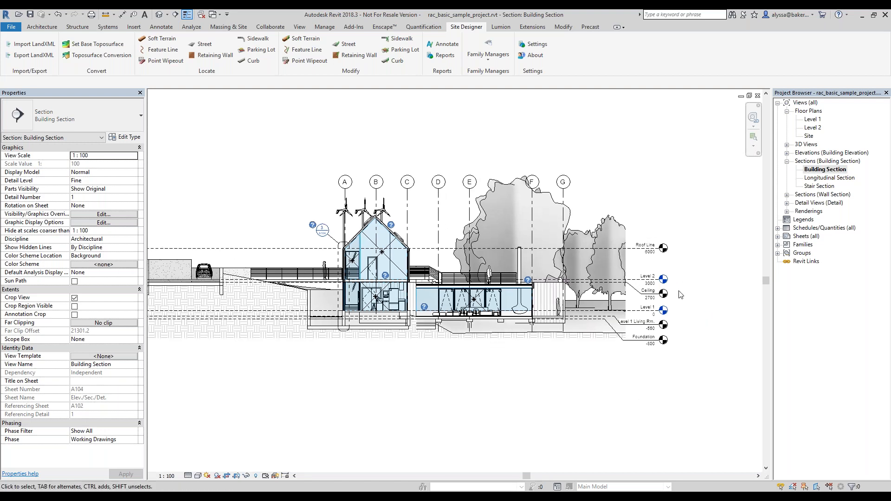
scroll(681, 295, up, 3)
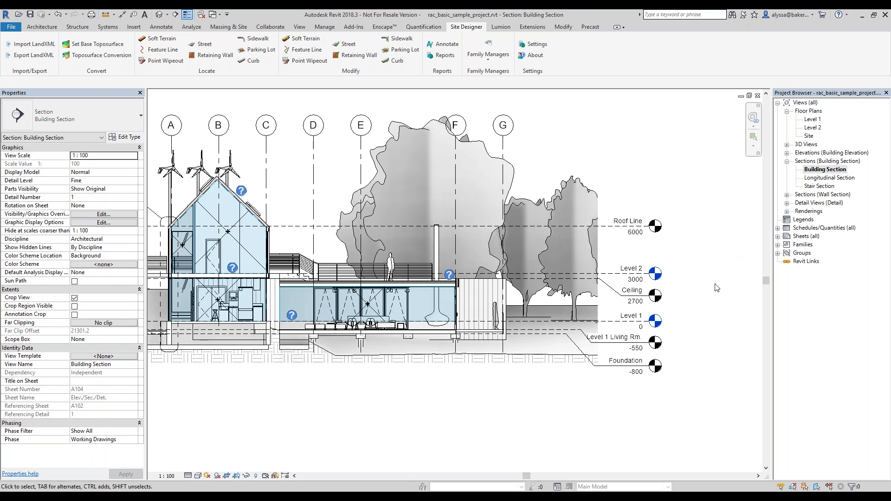
scroll(695, 333, up, 1)
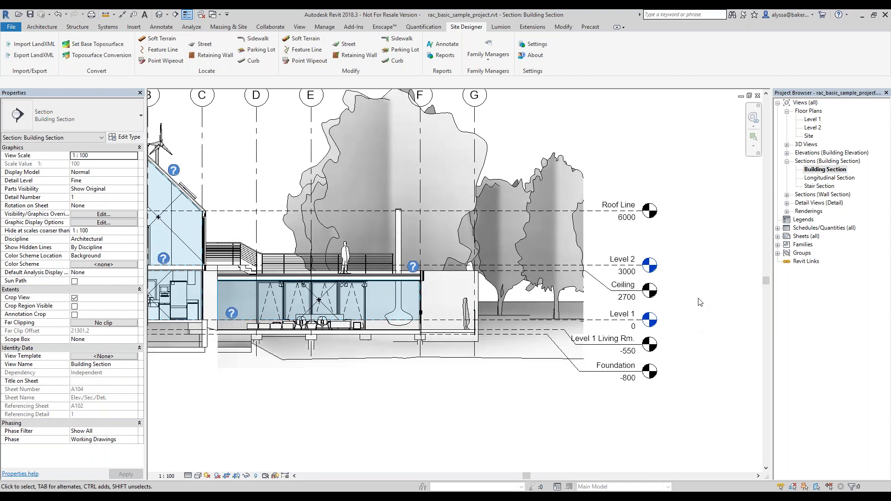
scroll(687, 325, down, 2)
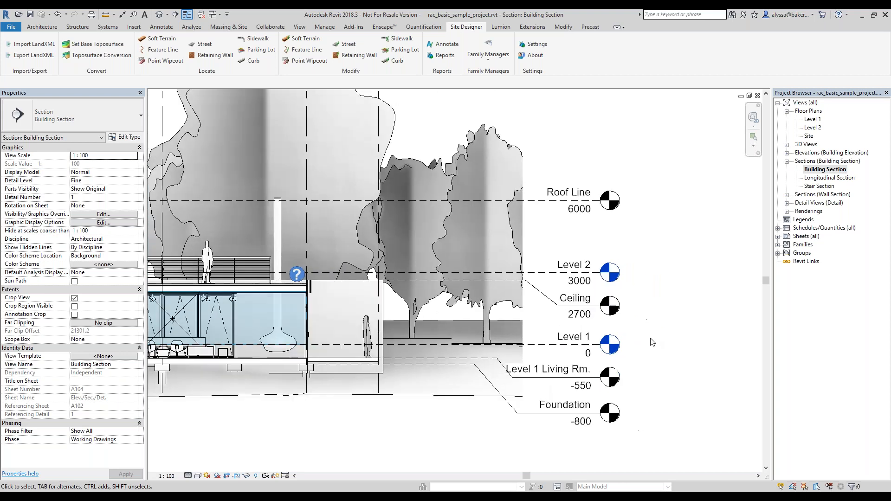
scroll(664, 332, up, 3)
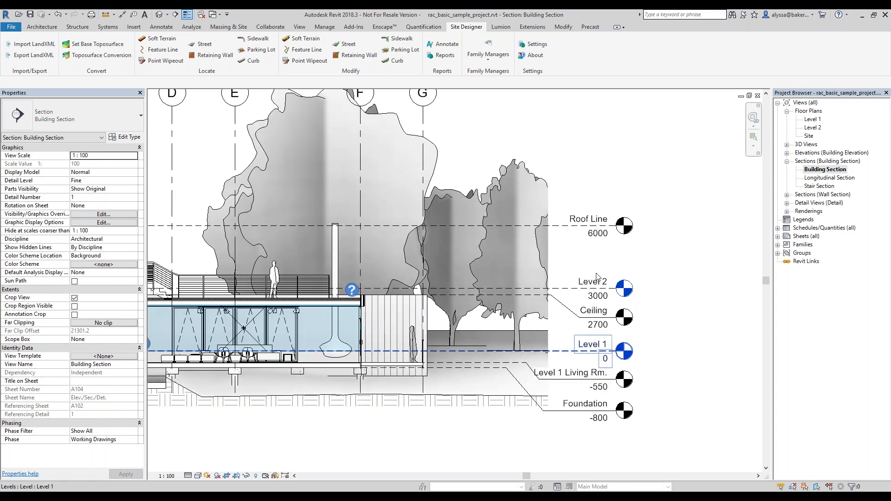
click(598, 351)
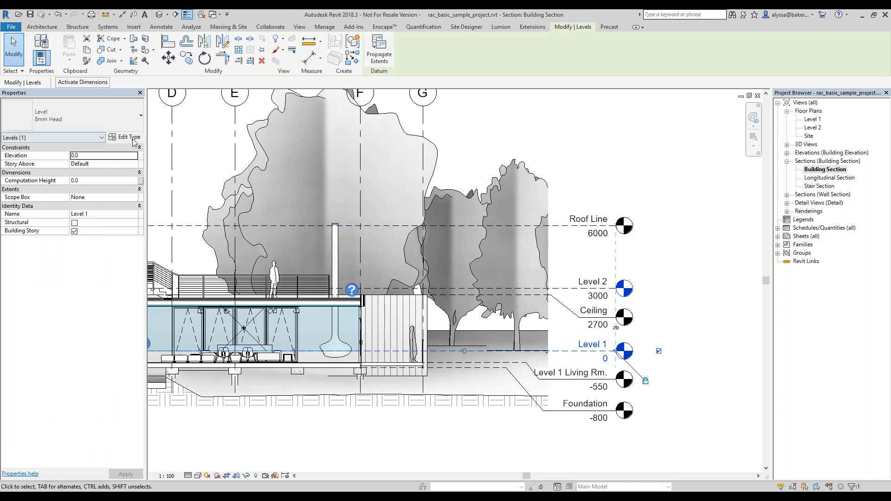
click(125, 138)
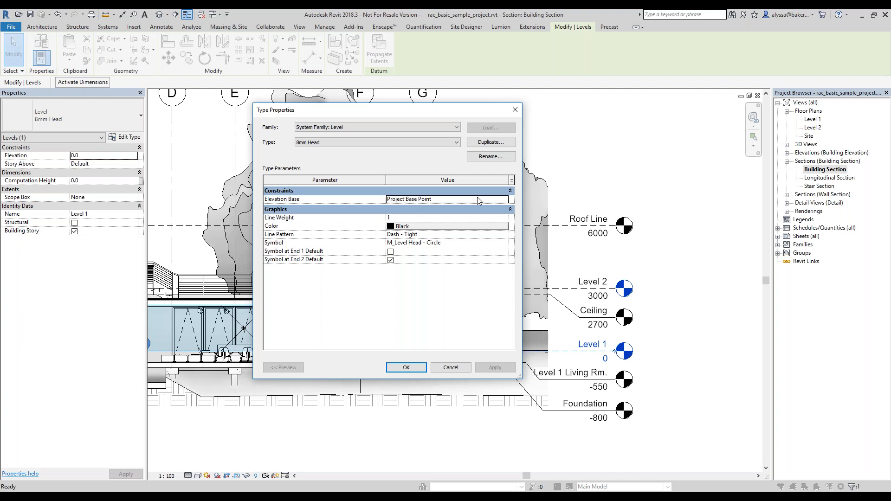
click(504, 199)
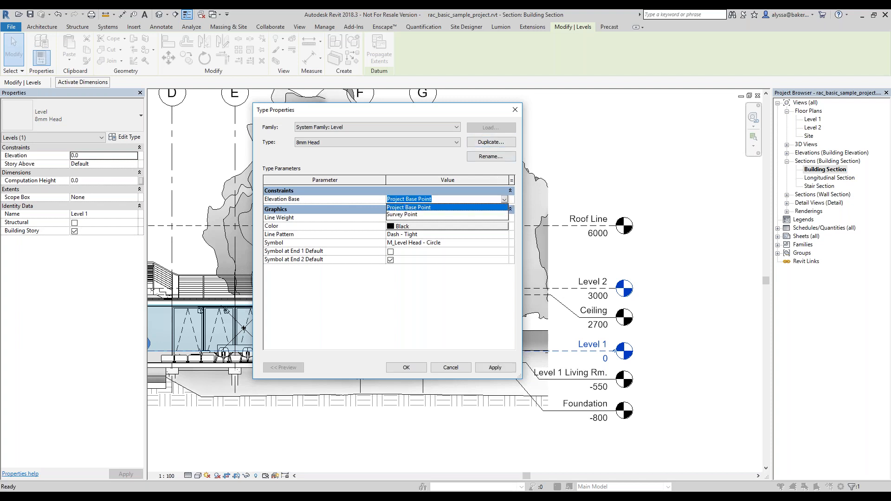
click(415, 216)
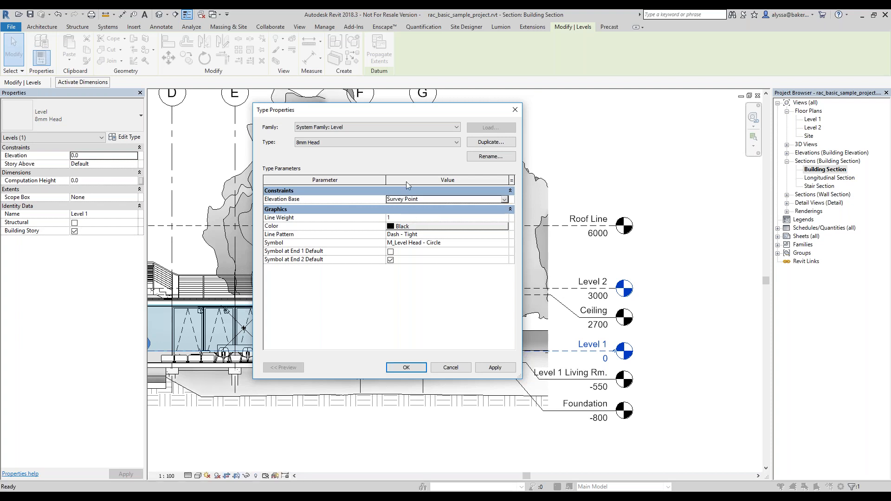
click(411, 366)
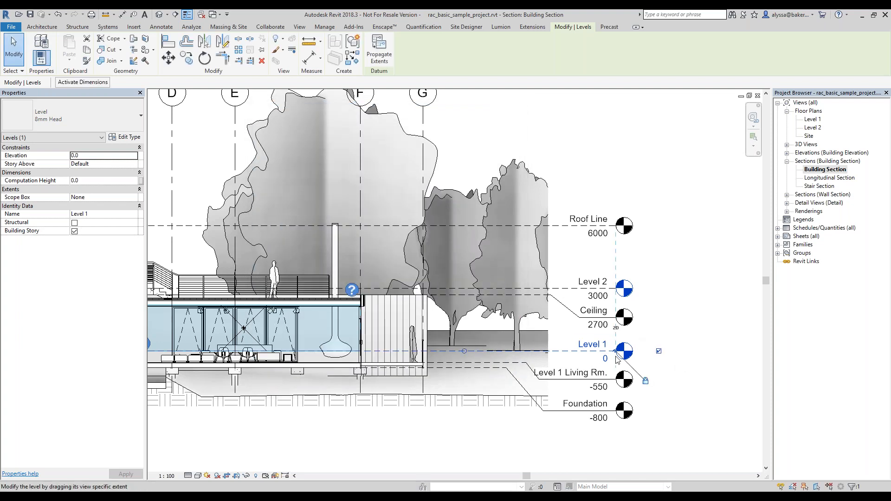
Return the 8mm Head level type's elevation base to Project Base Point and clear the selection
click(136, 138)
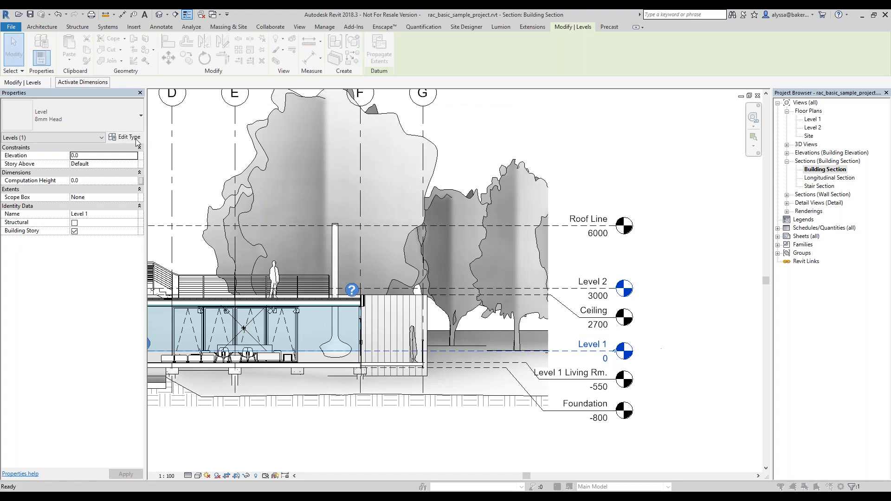
click(506, 200)
click(505, 199)
click(416, 209)
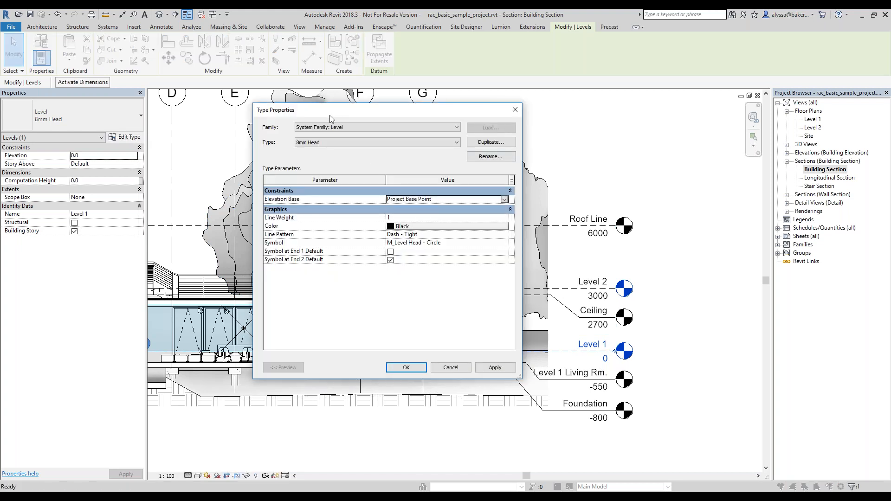
click(410, 367)
click(629, 157)
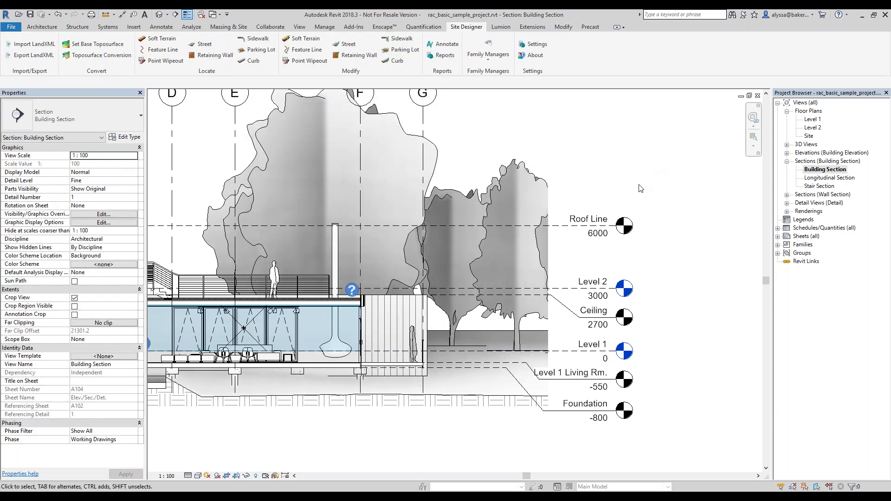
Collapse the building sections in the project tree, then open the Site floor plan and close the hidden views
click(787, 161)
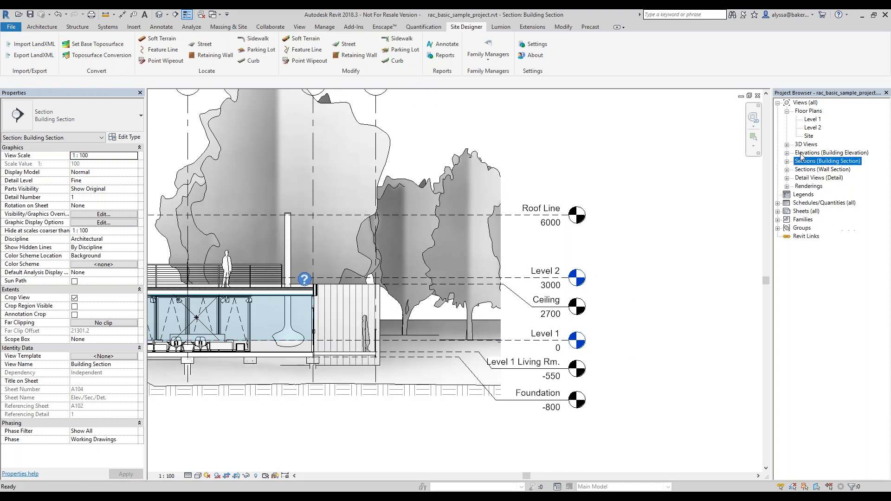
click(809, 135)
double_click(809, 135)
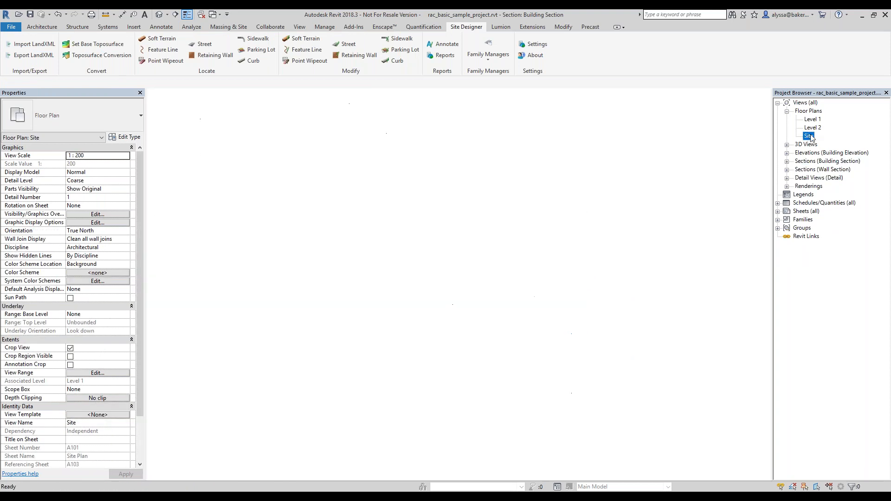
scroll(547, 214, up, 1)
middle_drag(606, 213, 597, 210)
click(202, 15)
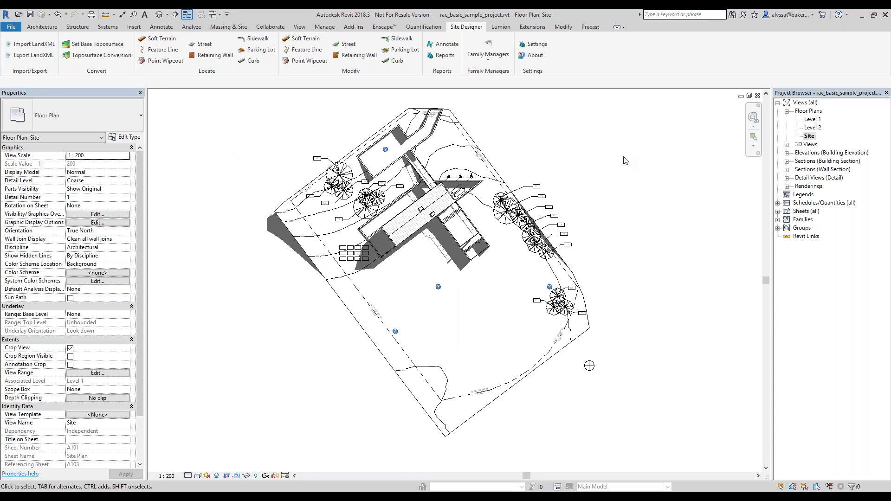
Look over the available options for the Site view and inspect the site toposurface's properties
right_click(809, 135)
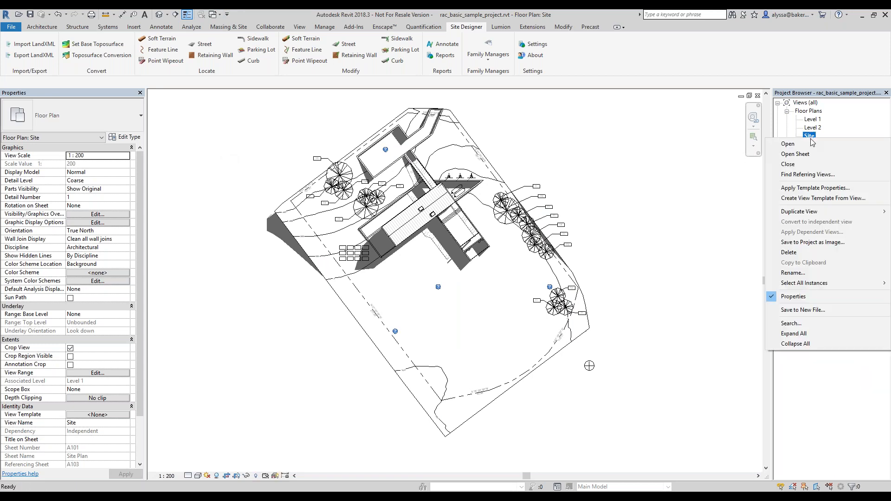
click(673, 170)
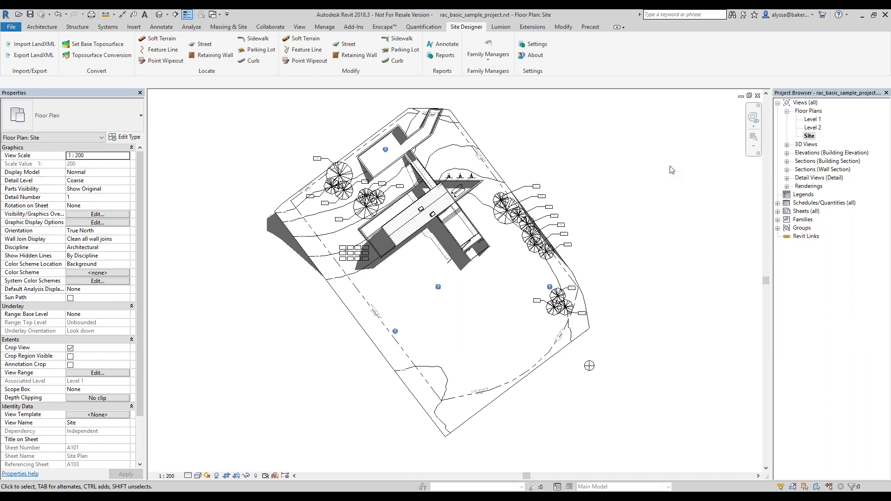
click(484, 148)
click(484, 149)
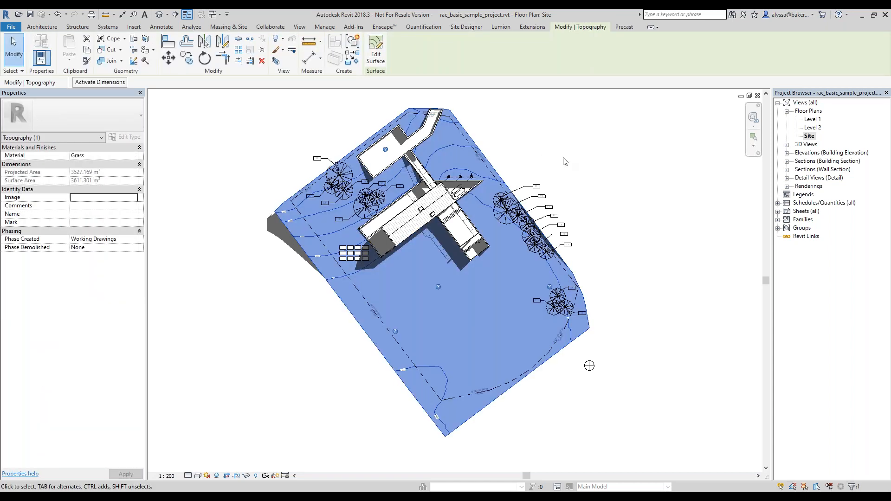
key(Escape)
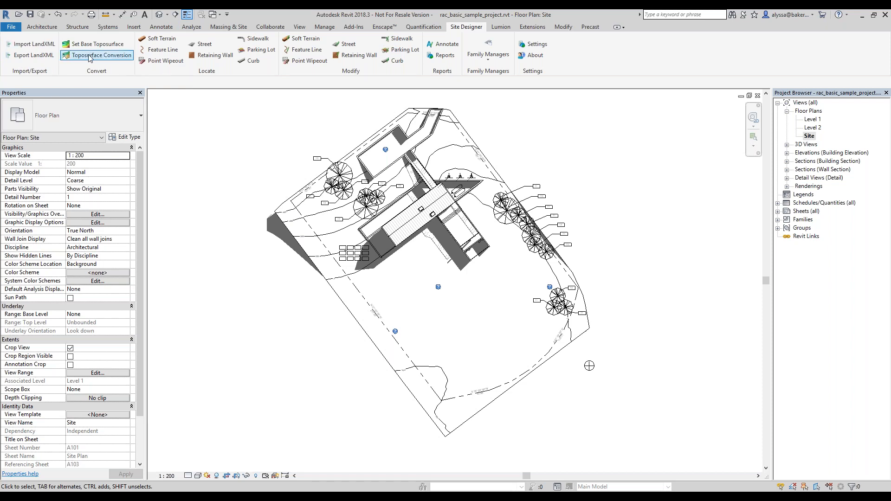
Select the site toposurface and review the Massing & Site, Extensions and Site Designer tools, then clear the selection
click(458, 120)
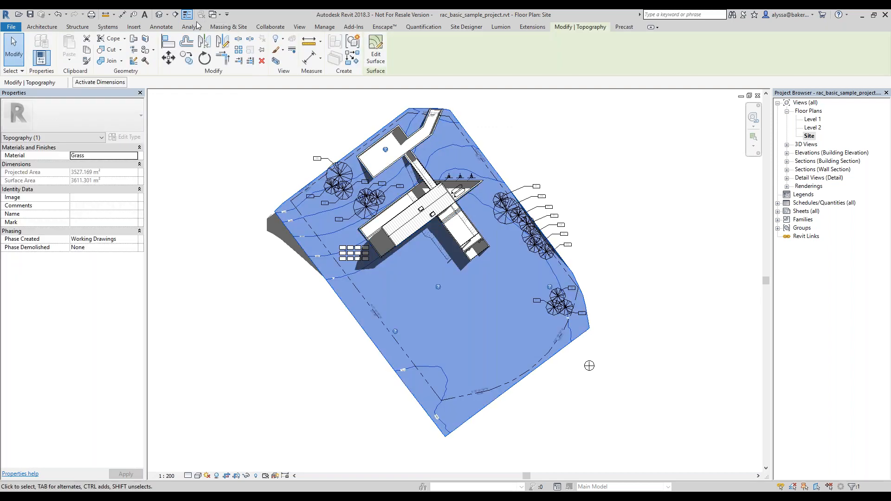
click(248, 28)
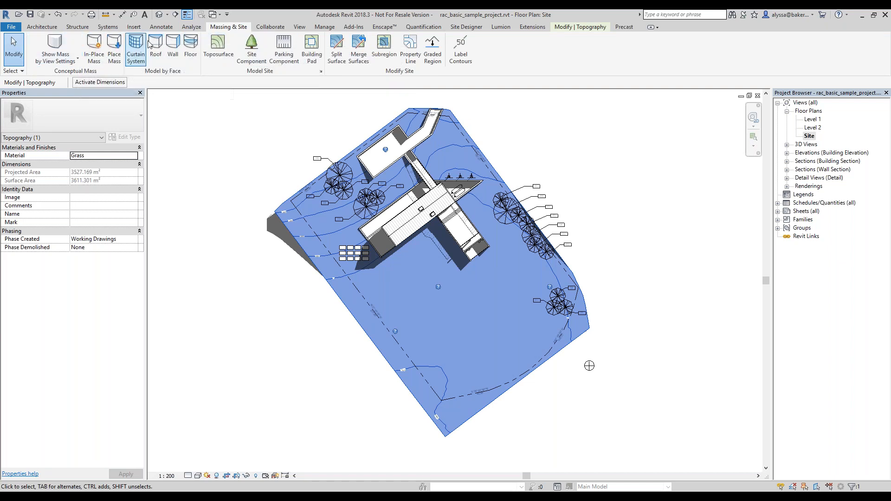
click(532, 29)
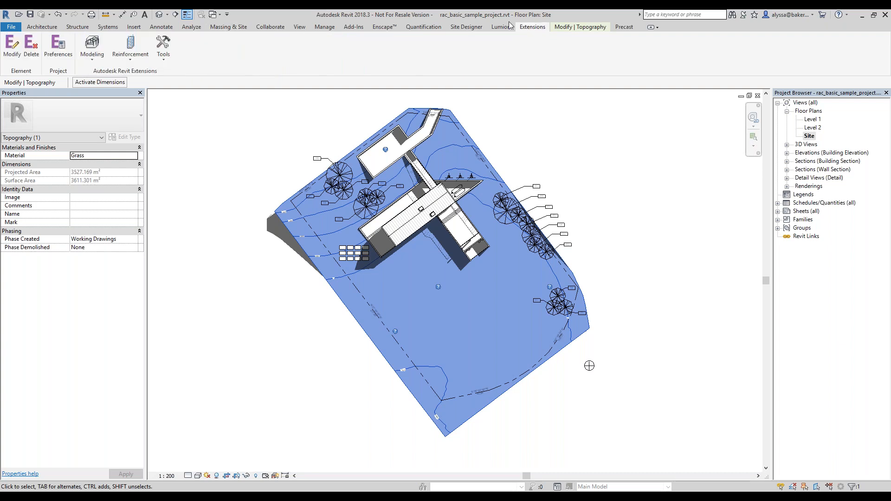
click(466, 26)
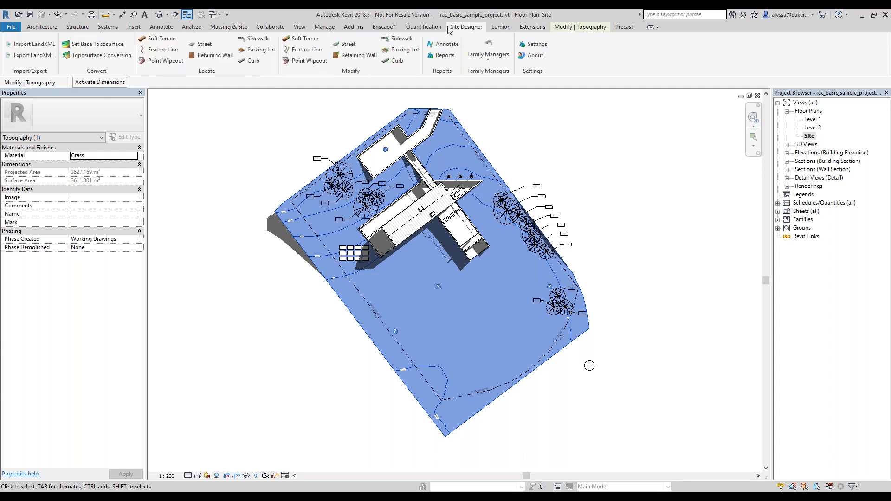
click(255, 165)
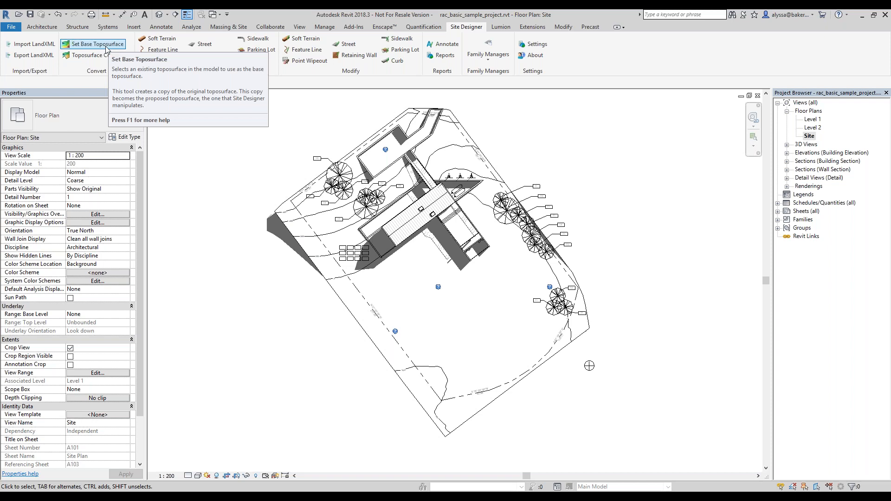
Set Unnamed Surface 1 as base toposurface, copying its building pads into a Proposed Toposurface in the Working Drawings phase with the original kept visible
click(106, 46)
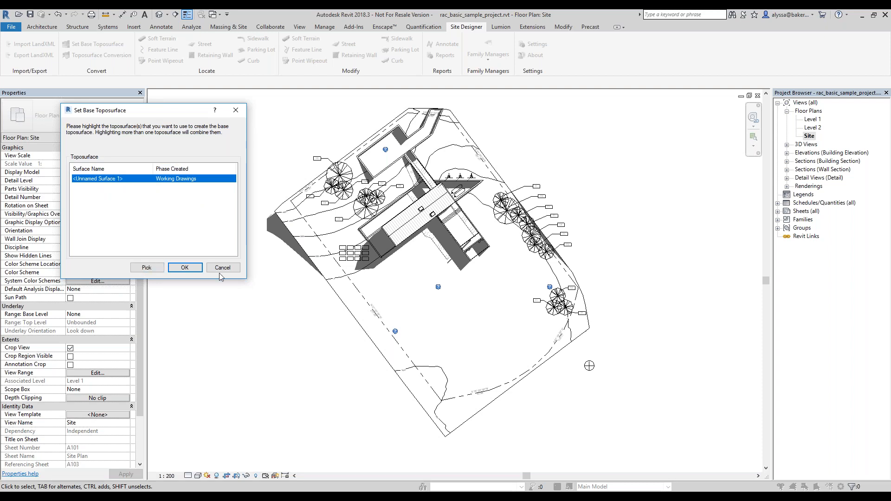
click(194, 271)
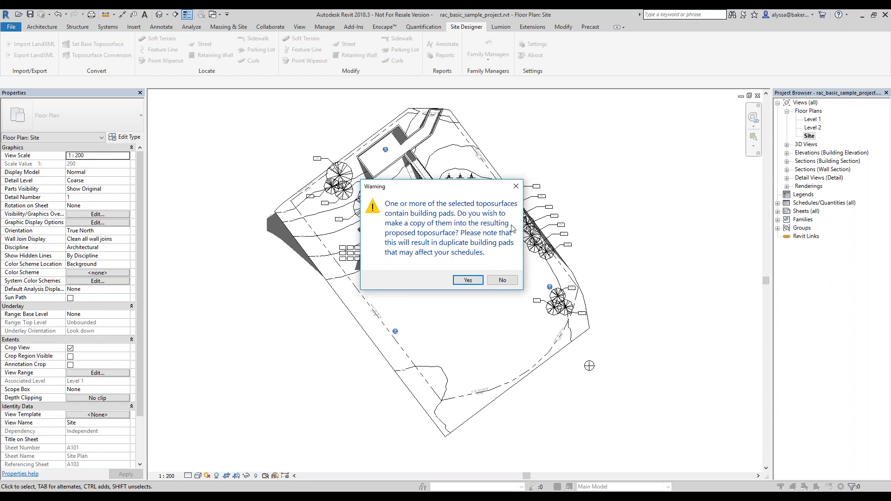
click(468, 280)
drag(224, 118, 165, 164)
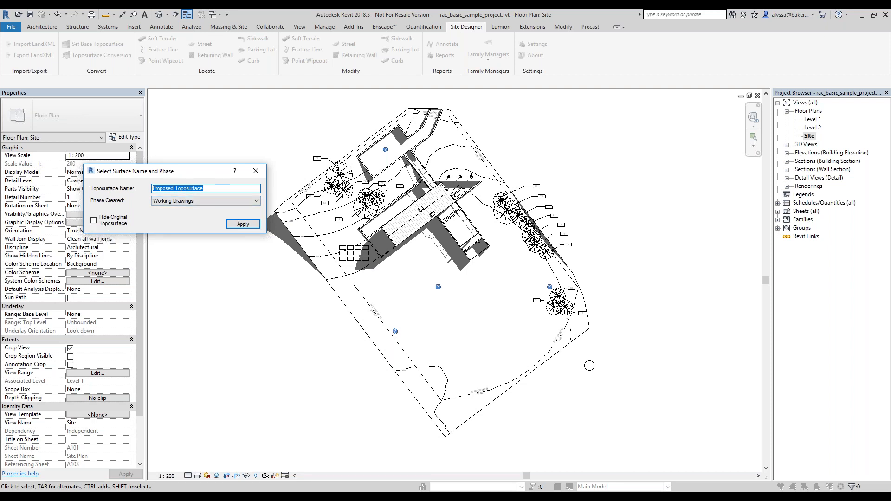
click(242, 225)
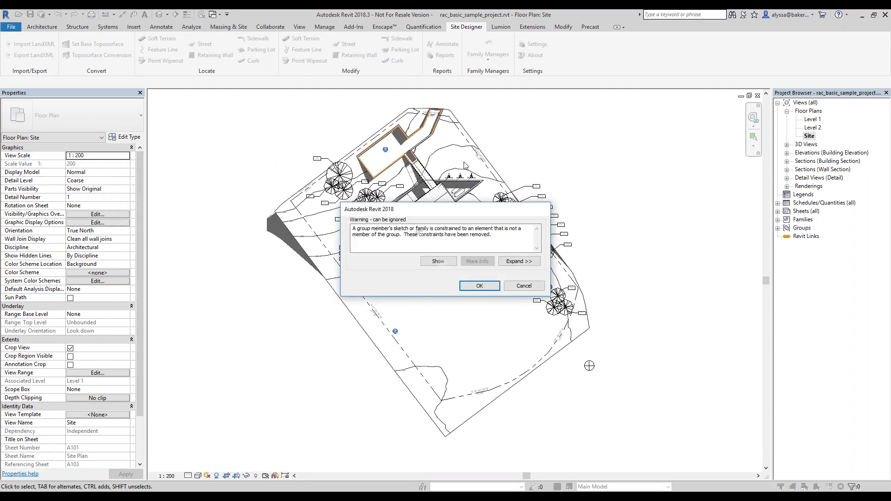
click(484, 289)
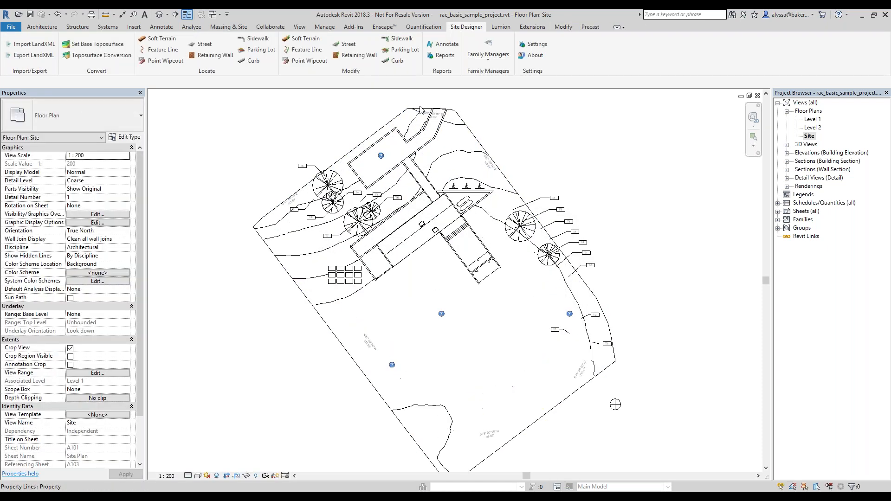
Compare the properties of the Proposed Toposurface with those of the original toposurface in the Site plan
scroll(418, 110, up, 2)
click(545, 160)
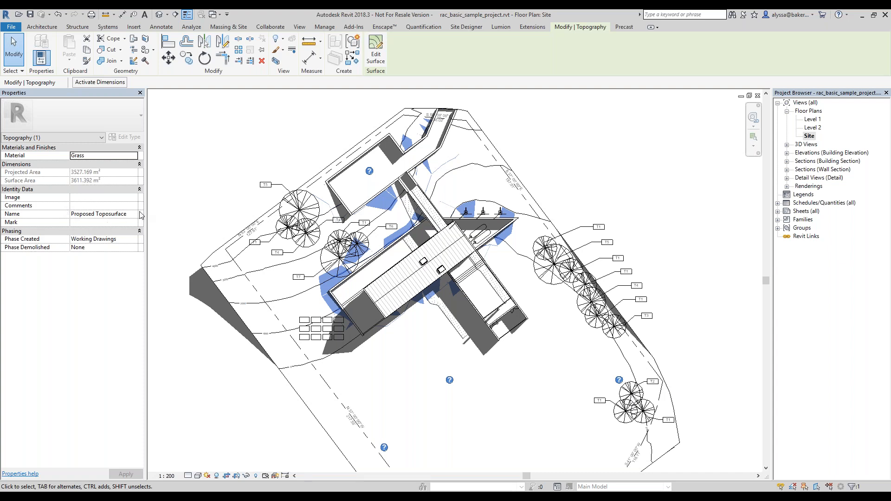
click(500, 138)
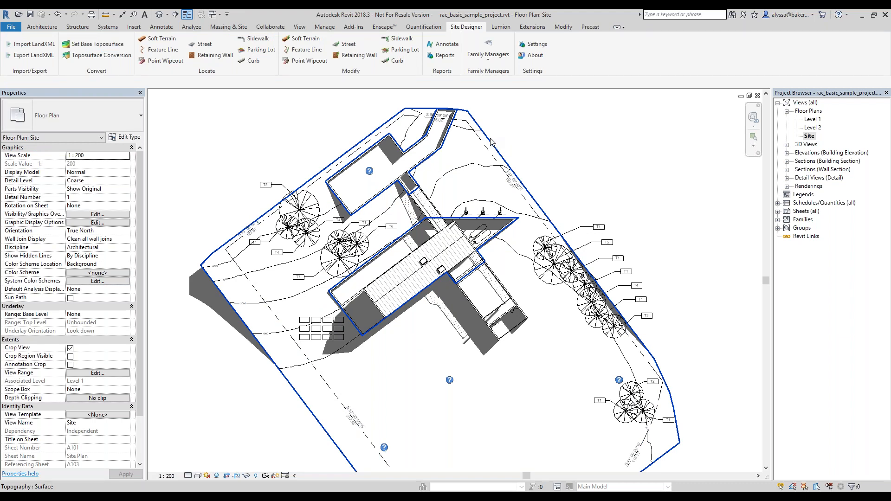
click(492, 142)
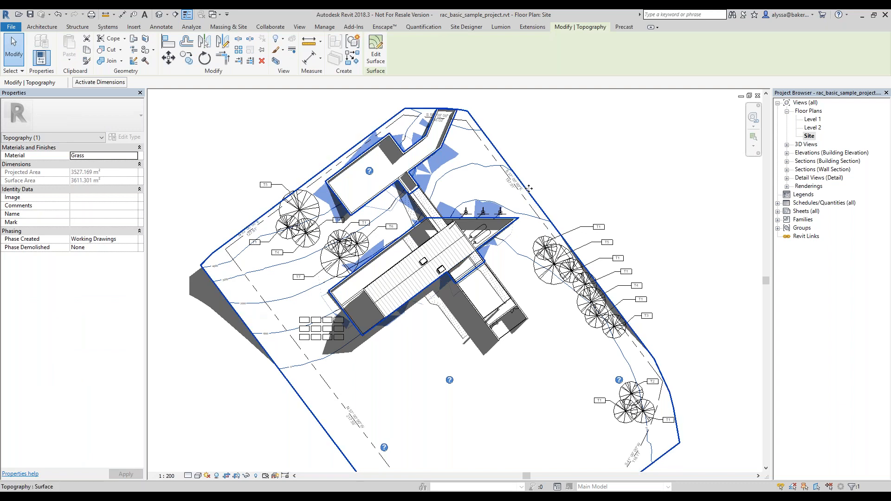
scroll(529, 189, down, 1)
scroll(324, 344, up, 3)
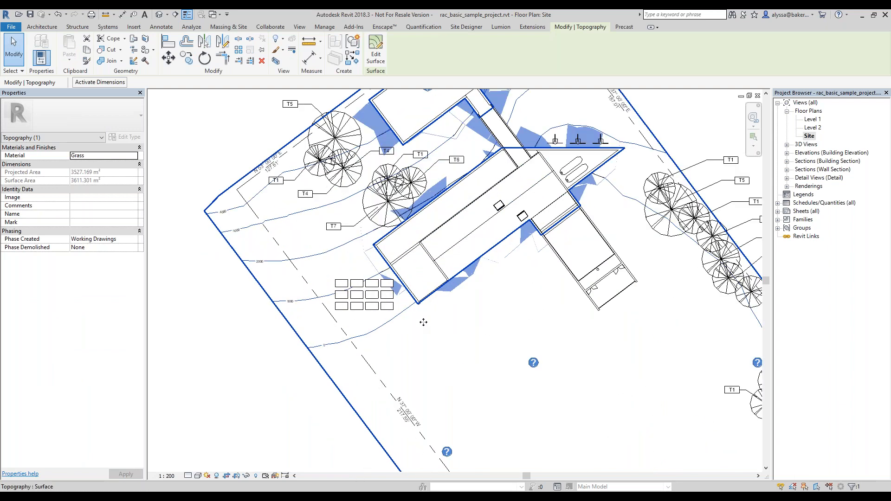
scroll(423, 323, down, 3)
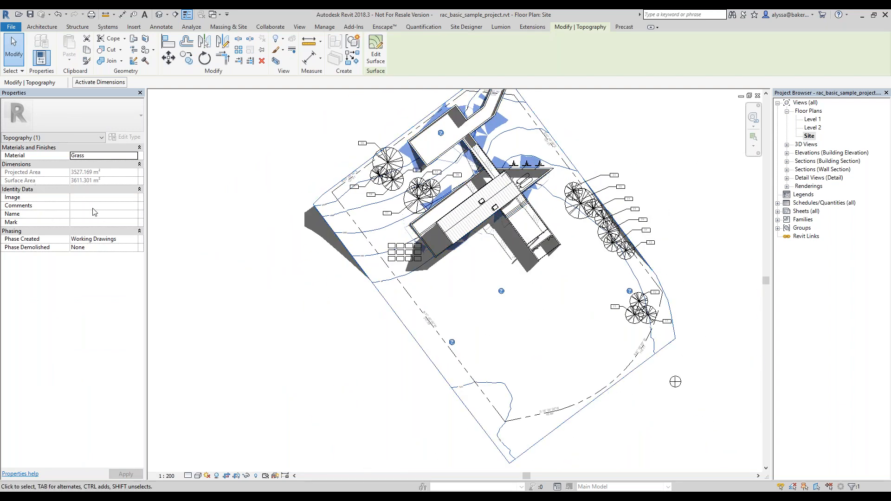
Name the selected original toposurface Original, then clear the selection
click(78, 213)
text(Original)
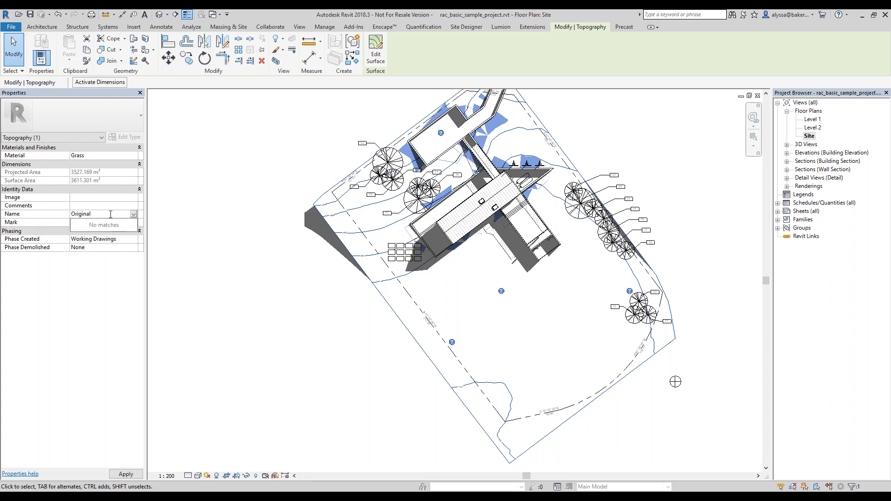
key(Return)
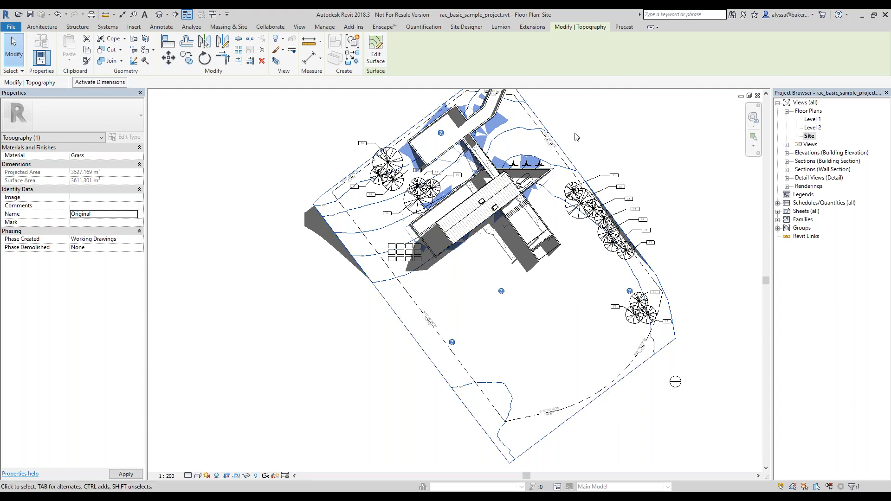
click(573, 128)
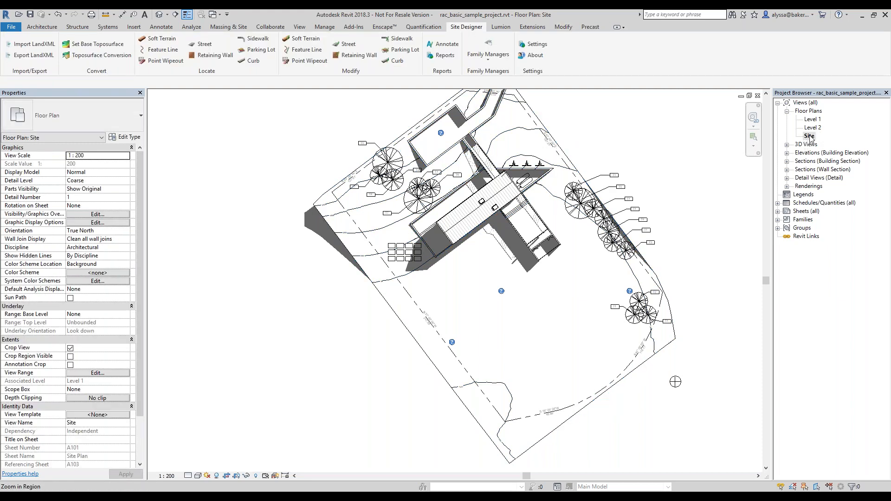
Duplicate the Site floor plan with detailing and rename the copy Site Designer
right_click(810, 136)
mouse_move(799, 211)
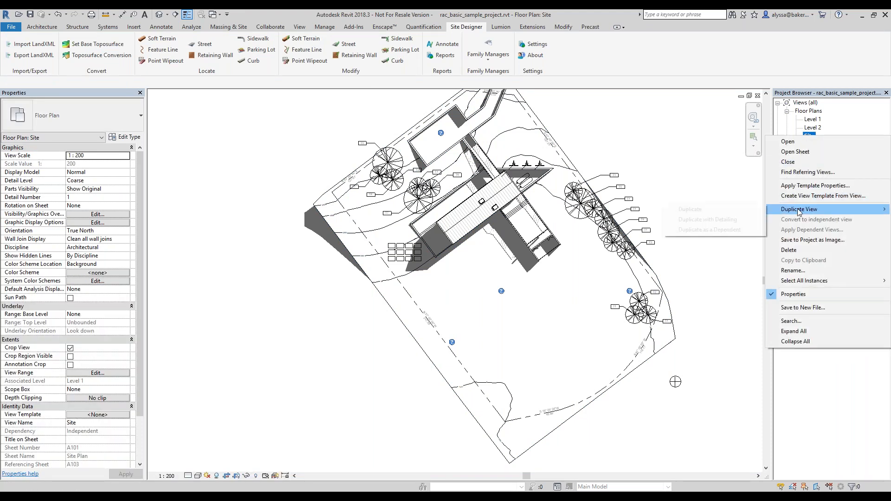
click(727, 220)
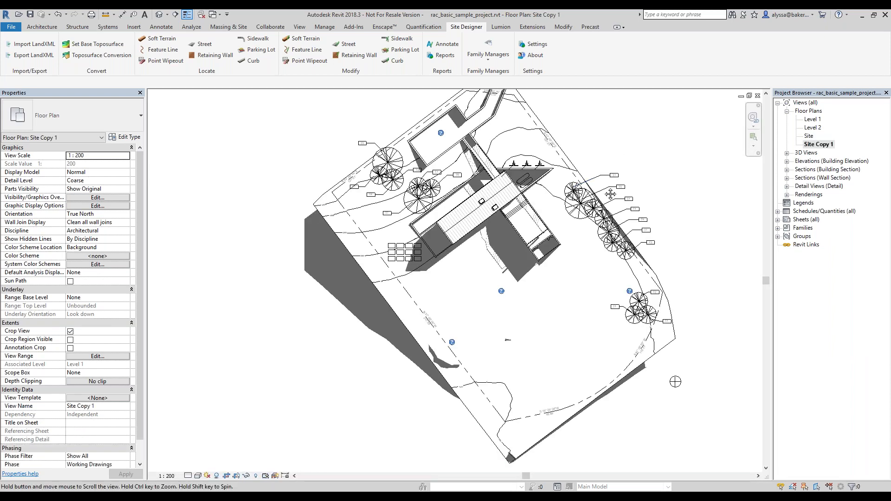
right_click(818, 144)
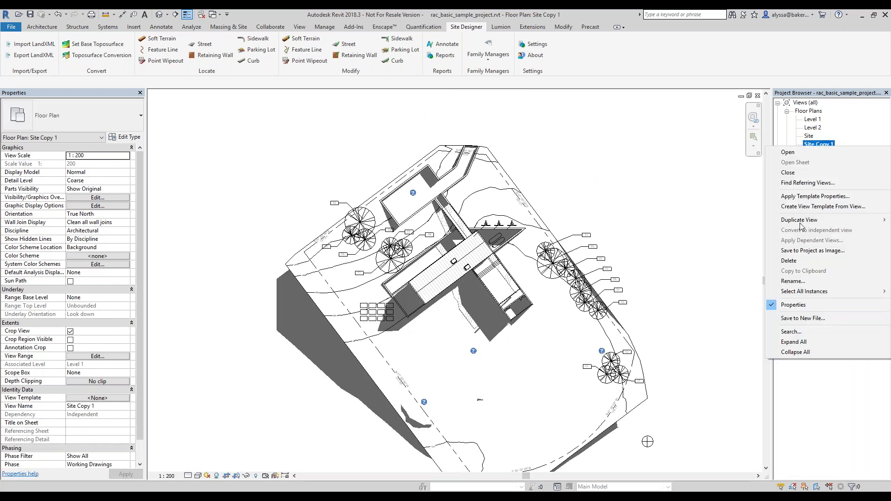
click(793, 282)
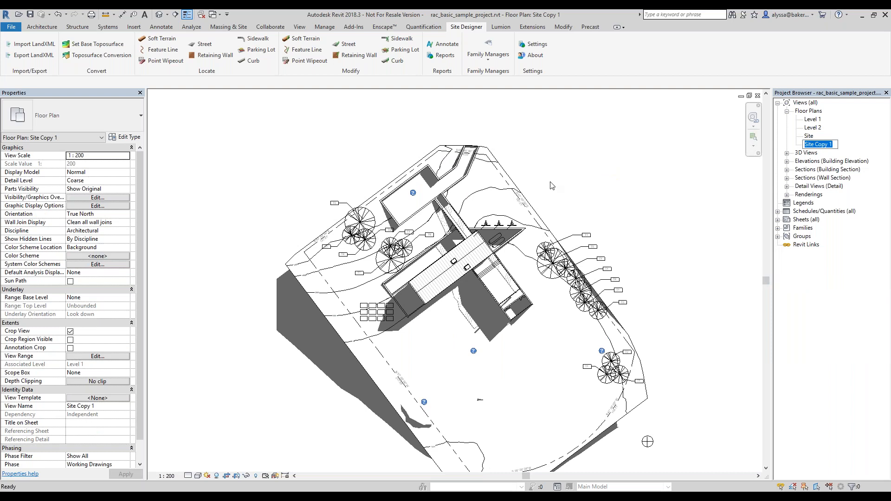
drag(835, 146, 820, 146)
text(D)
click(652, 146)
right_click(811, 137)
click(639, 161)
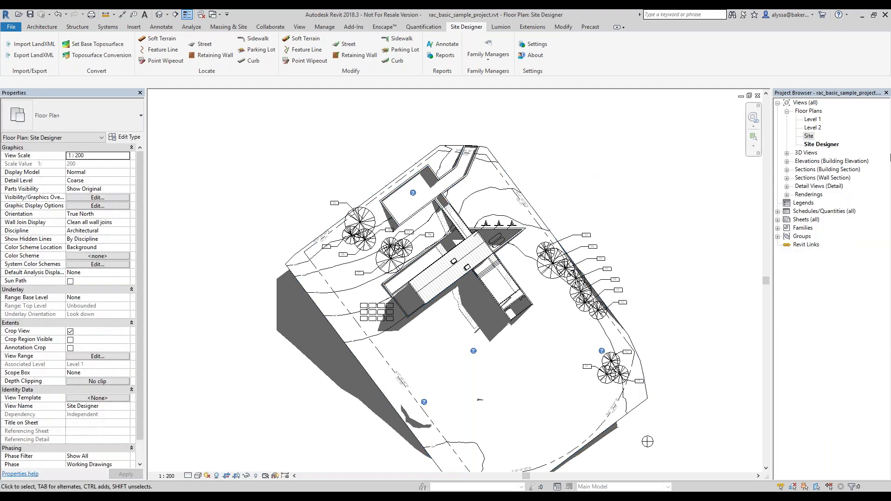
Hide the Original toposurface in the Site Designer plan and check the name of the surface left visible
click(510, 179)
right_click(511, 178)
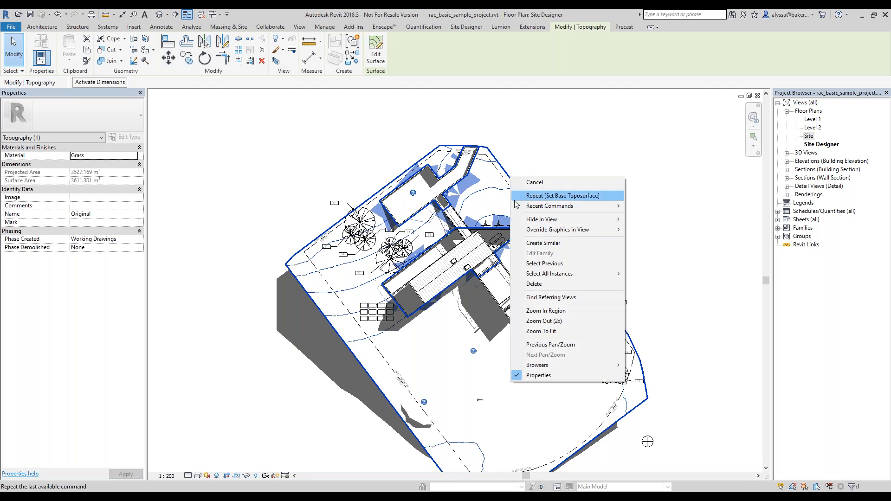
mouse_move(617, 219)
click(668, 221)
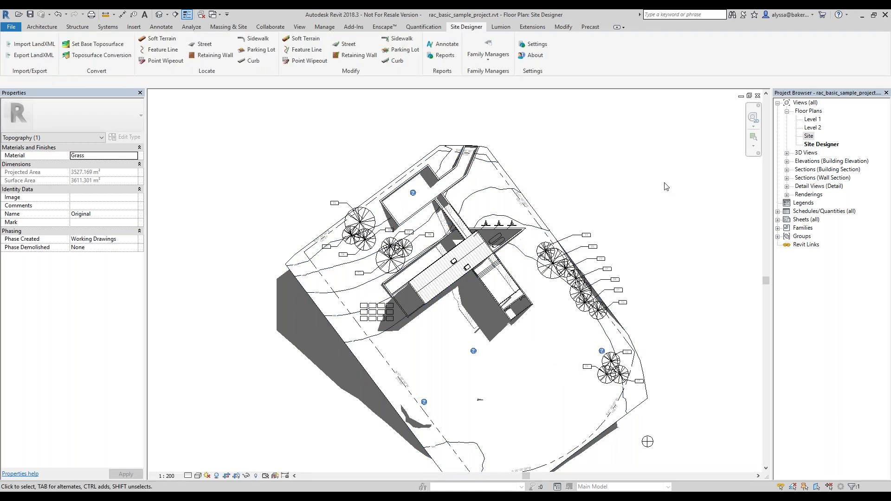
click(498, 194)
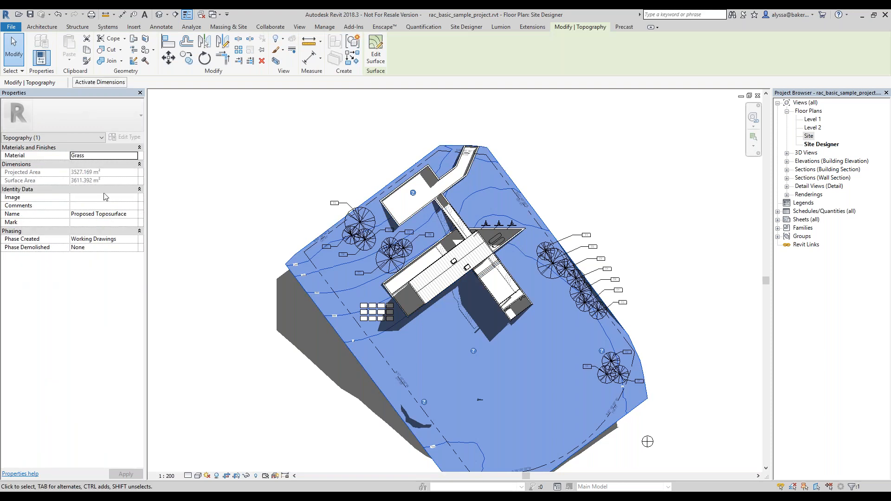
click(244, 188)
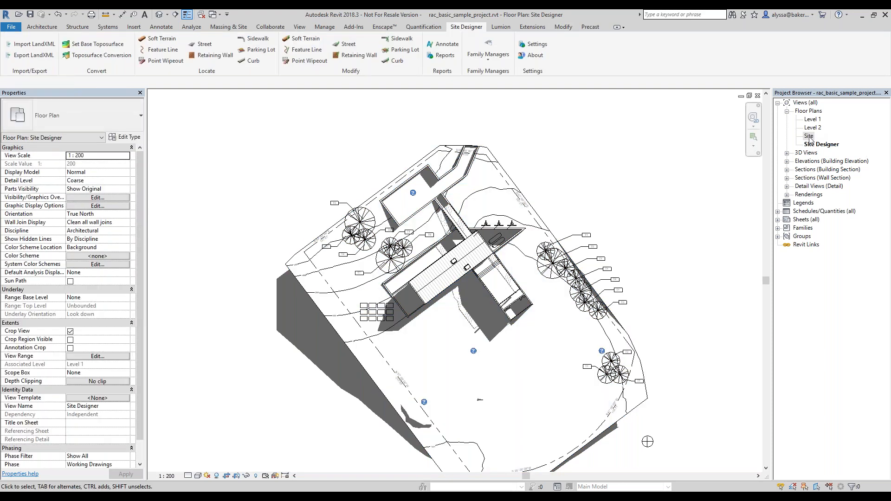
Open the Site floor plan and hide the Proposed Toposurface element in that view
double_click(809, 136)
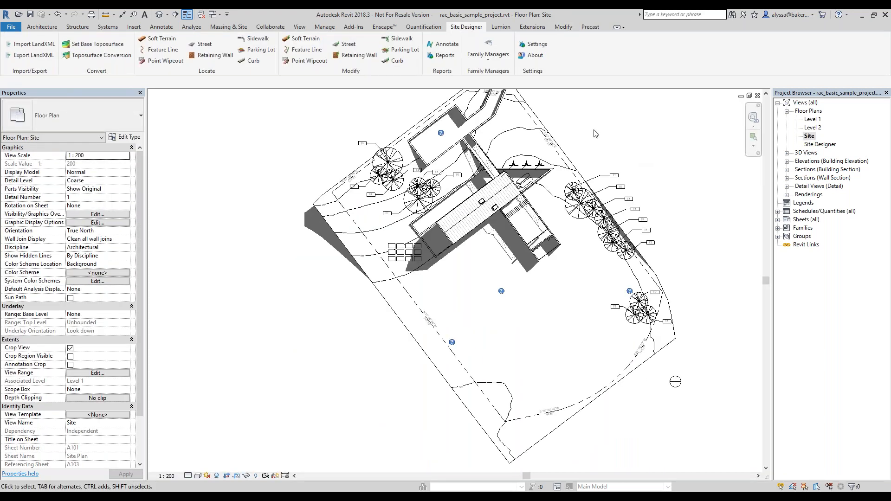
click(550, 128)
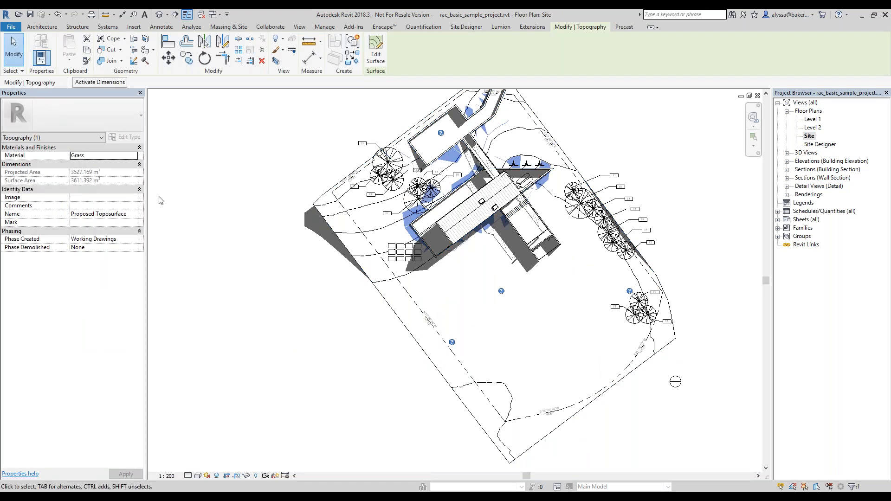
right_click(576, 120)
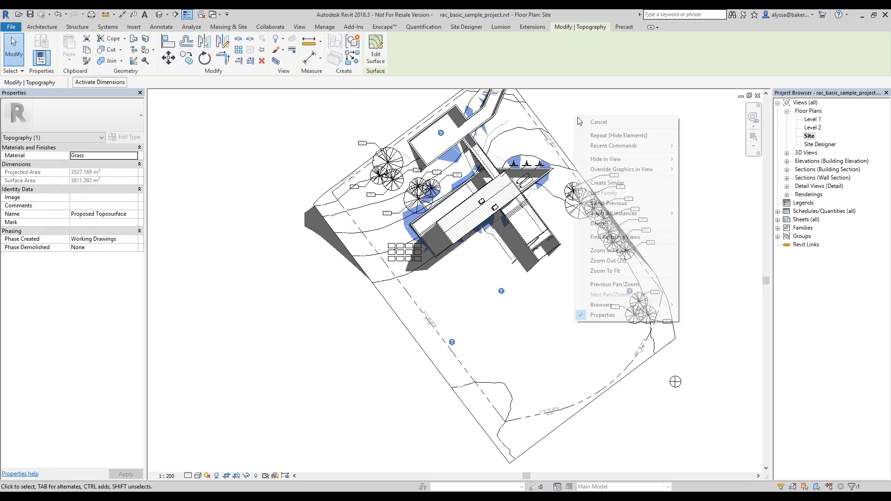
mouse_move(659, 159)
click(718, 160)
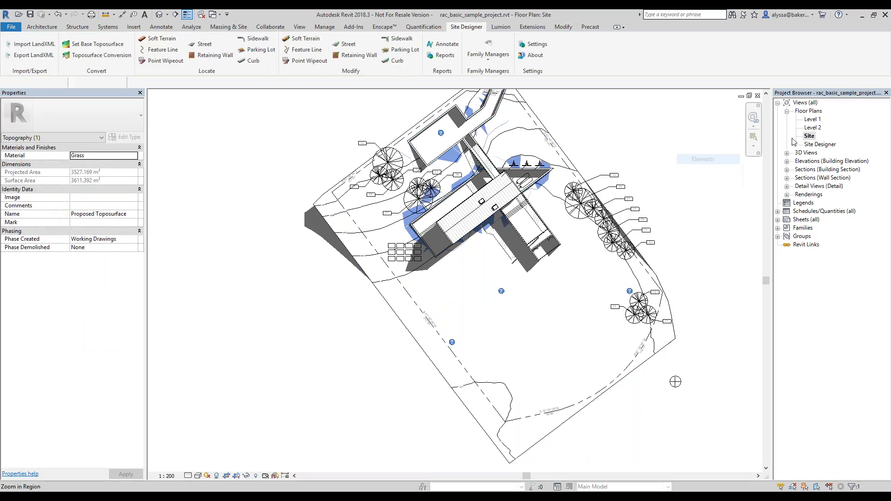
Compare the Site and Site Designer floor plans, ending in the Site Designer plan
double_click(811, 145)
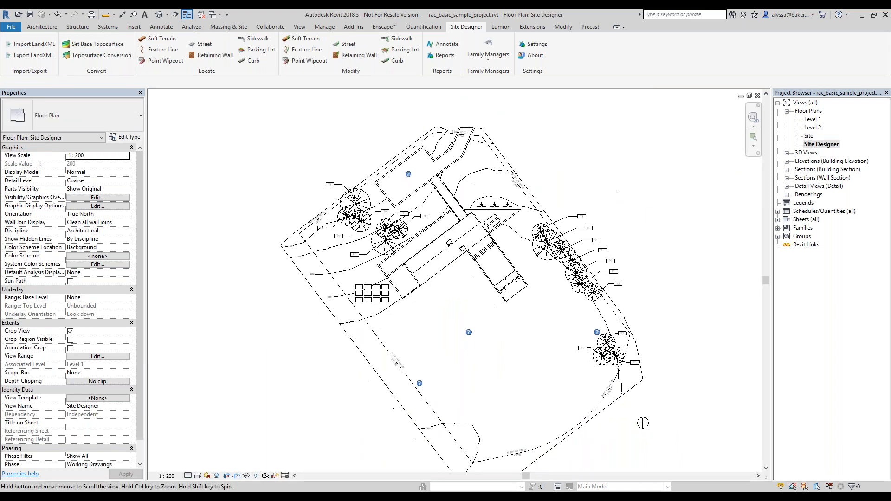
click(809, 136)
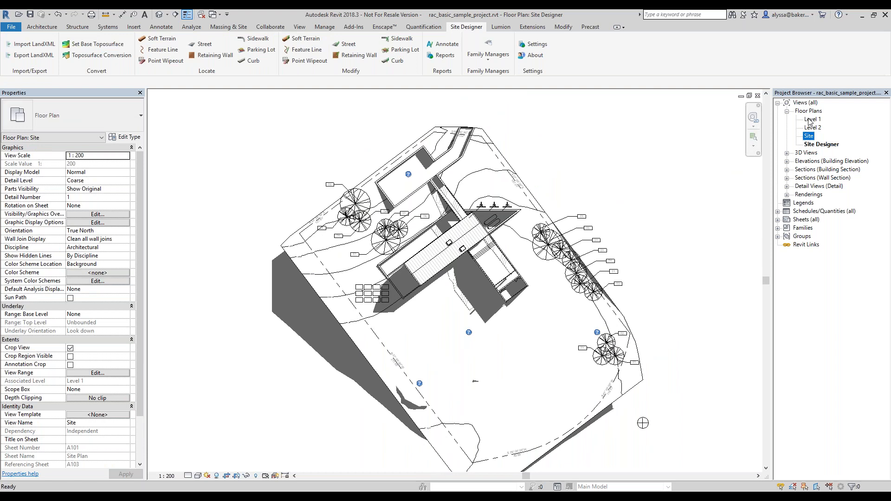
double_click(810, 137)
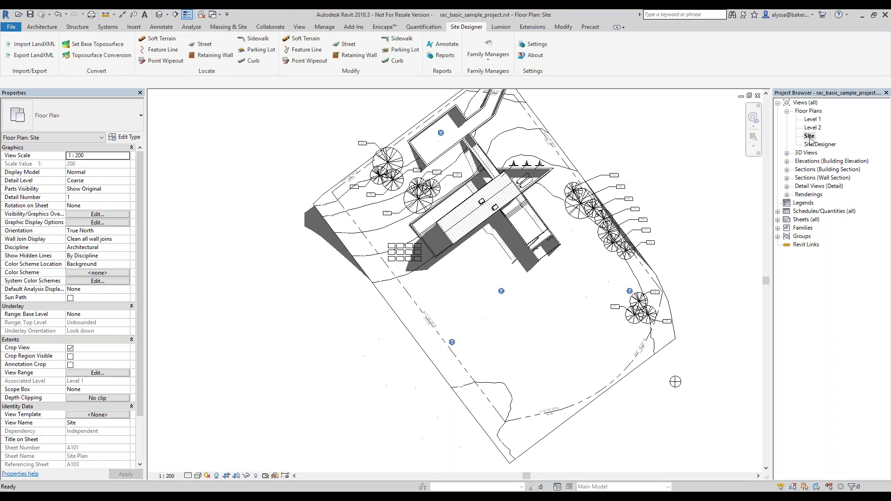
double_click(813, 145)
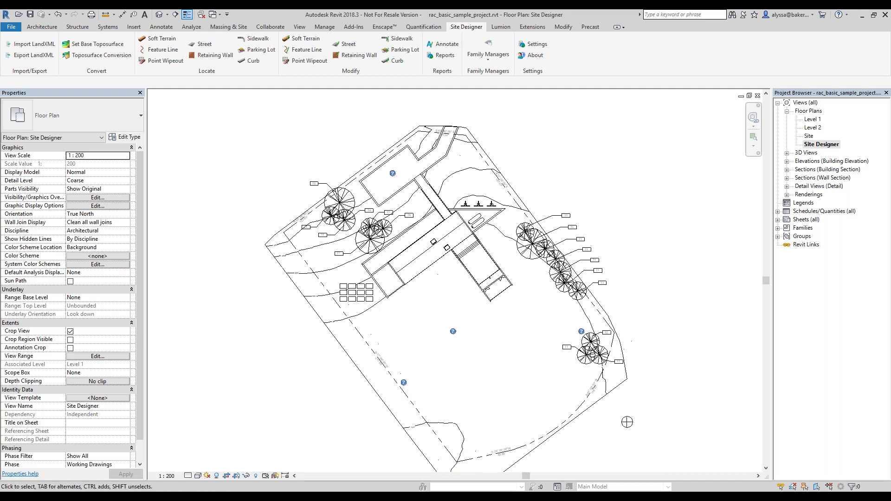
middle_drag(278, 137, 253, 133)
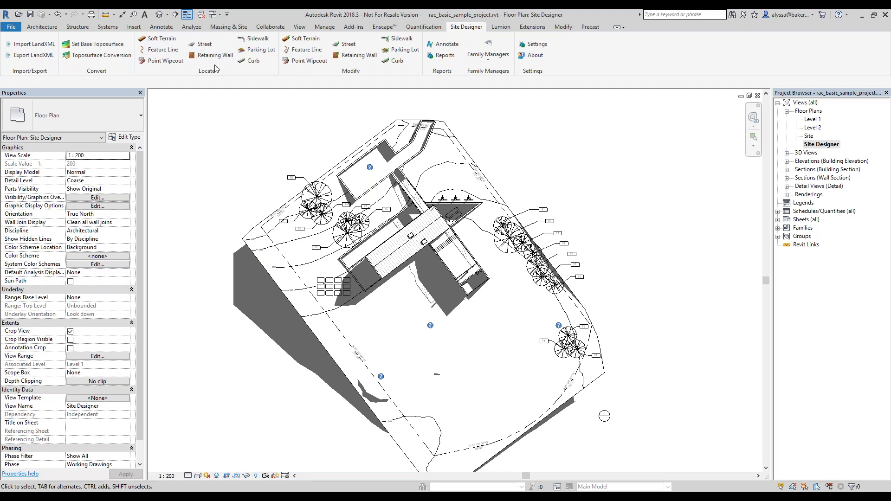
Try to modify Soft Terrain features with the Site Designer tools and dismiss the message
click(159, 61)
middle_drag(566, 162, 566, 160)
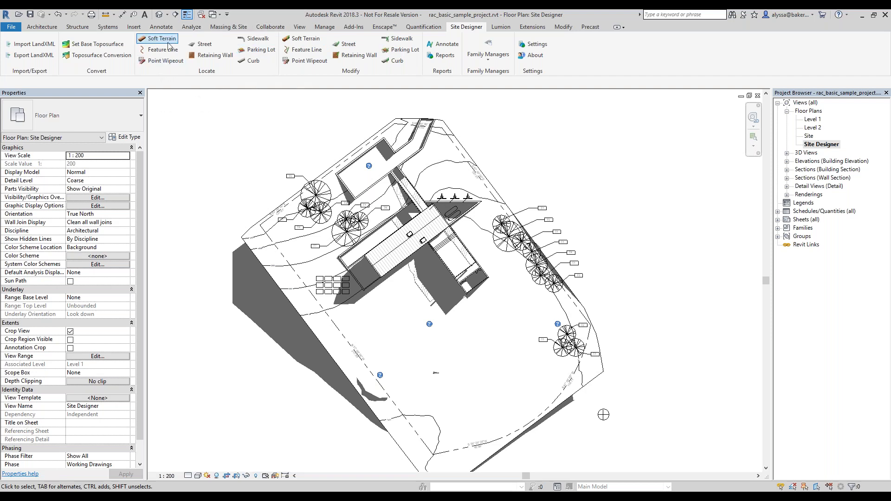
click(304, 40)
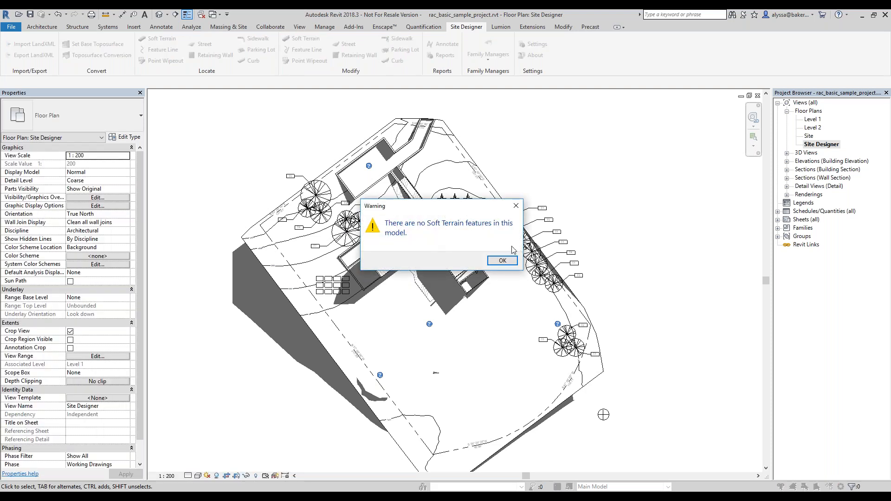
click(516, 208)
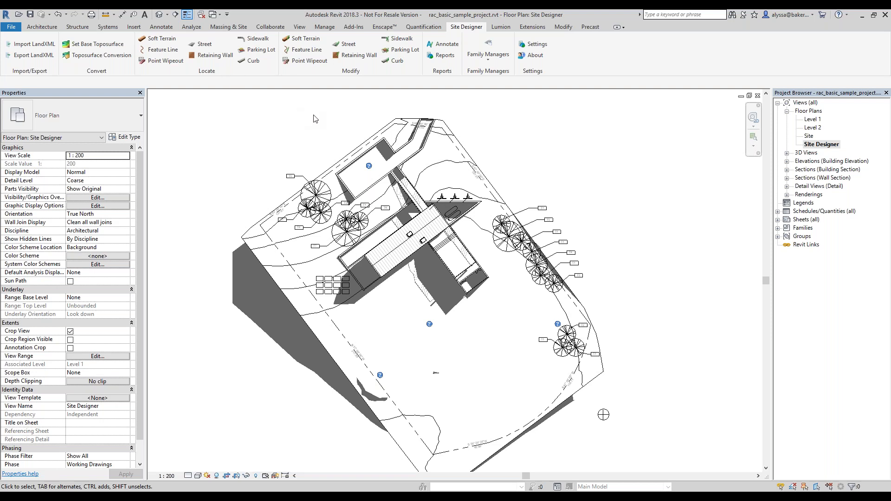
middle_drag(498, 201, 477, 202)
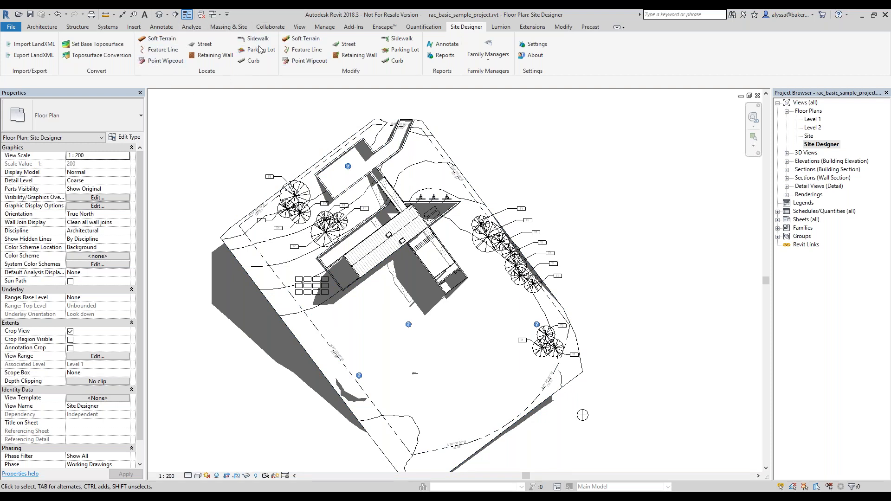
Draw a single unchained model line on Level 1, about 34000 mm long at about 37°, across the open ground south of the house
click(42, 26)
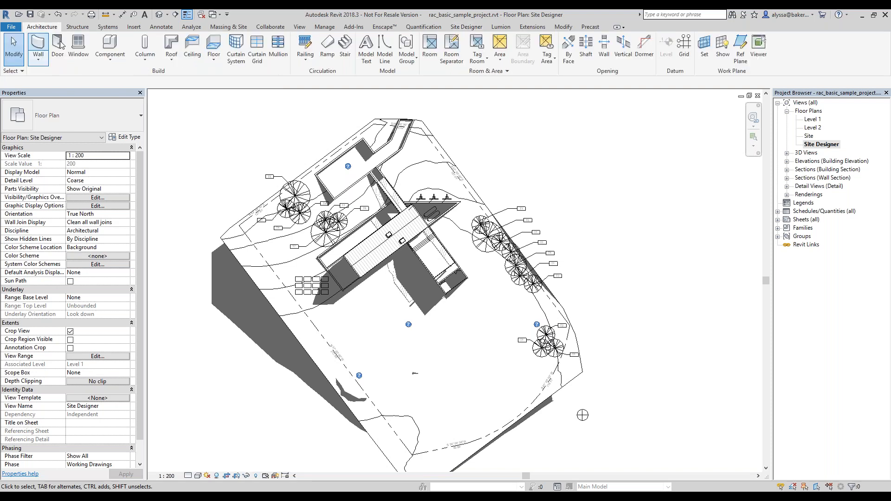
click(385, 58)
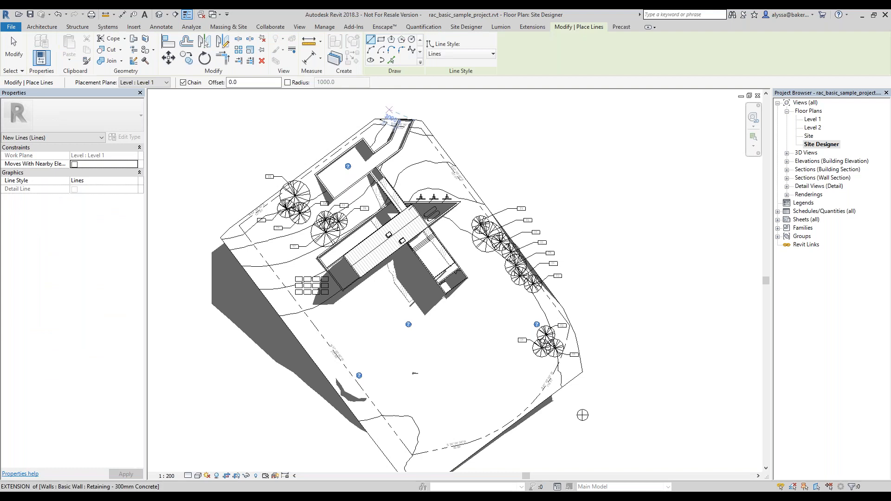
middle_drag(393, 120, 388, 98)
click(42, 27)
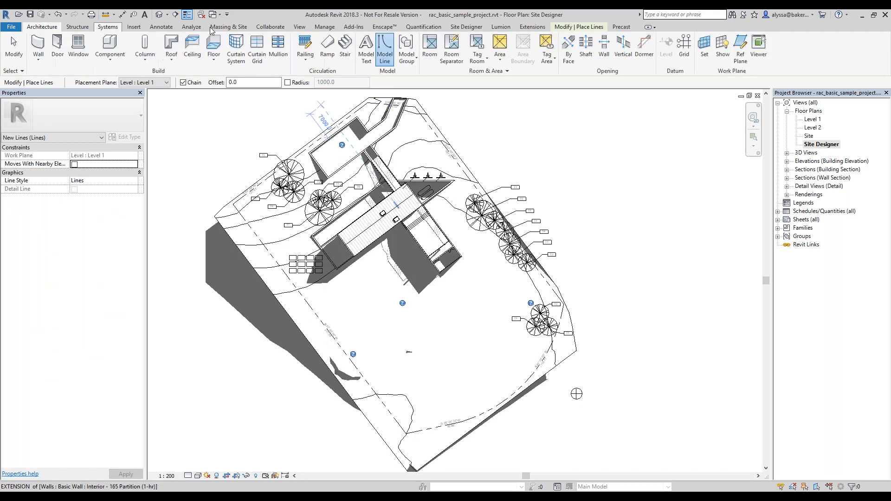
click(383, 55)
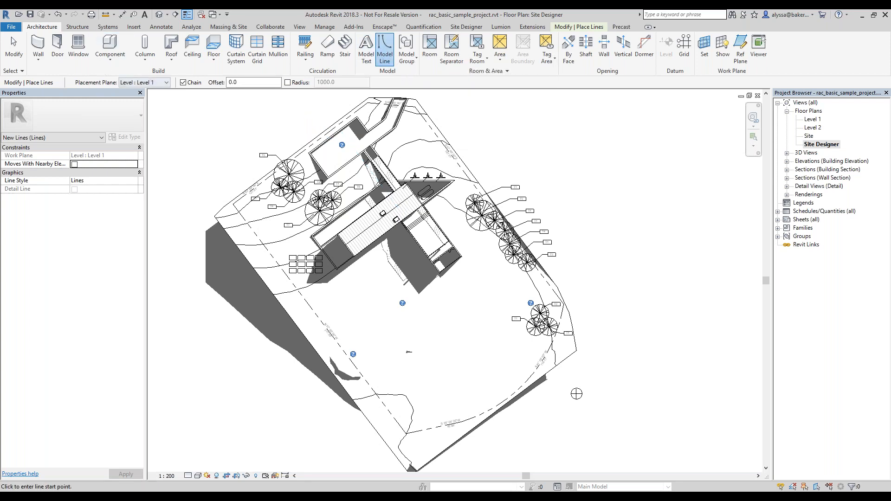
click(228, 82)
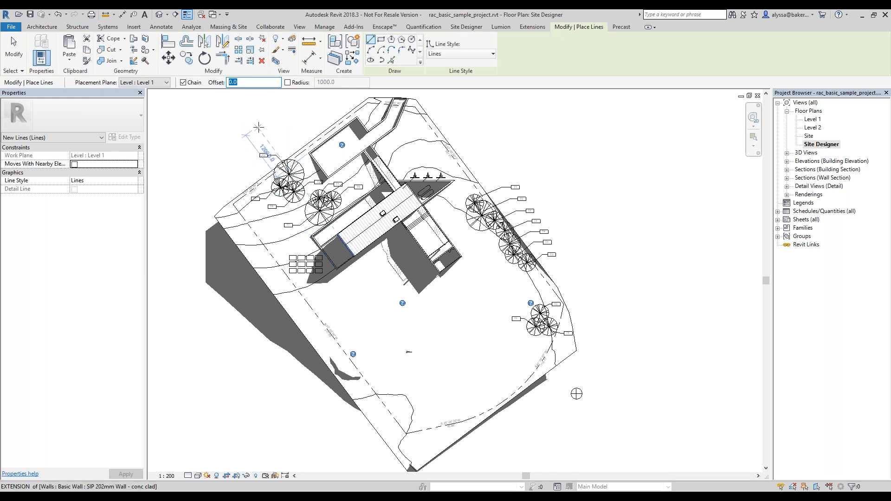
scroll(529, 256, up, 3)
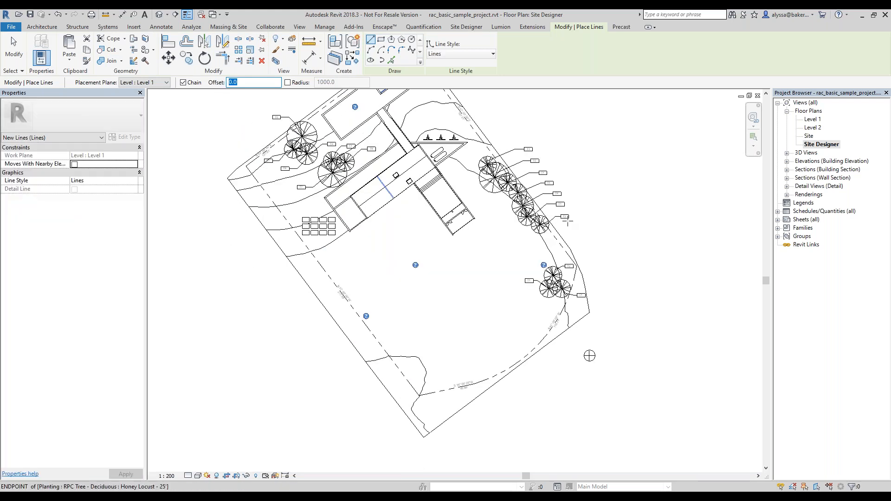
scroll(378, 201, down, 1)
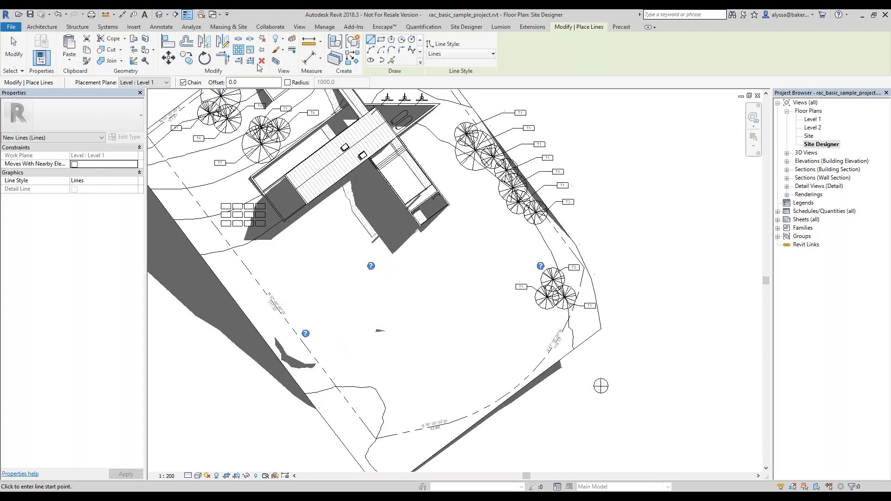
middle_drag(332, 168, 371, 205)
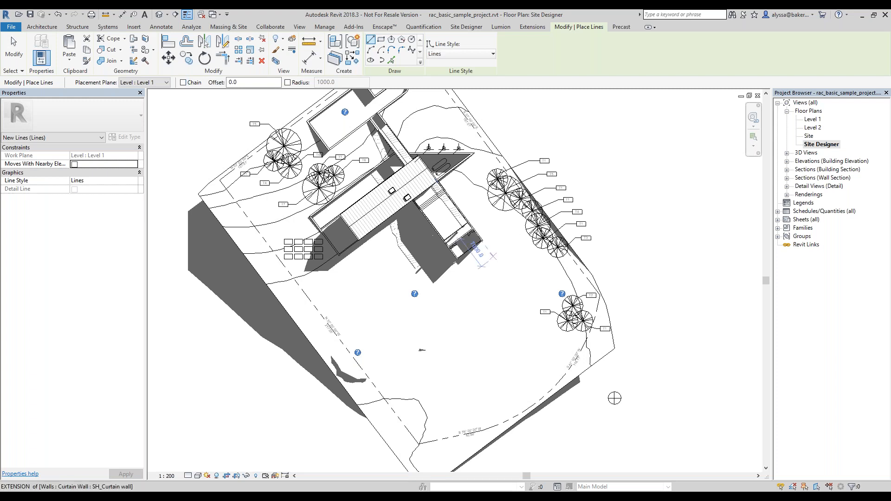
scroll(385, 353, up, 2)
click(382, 345)
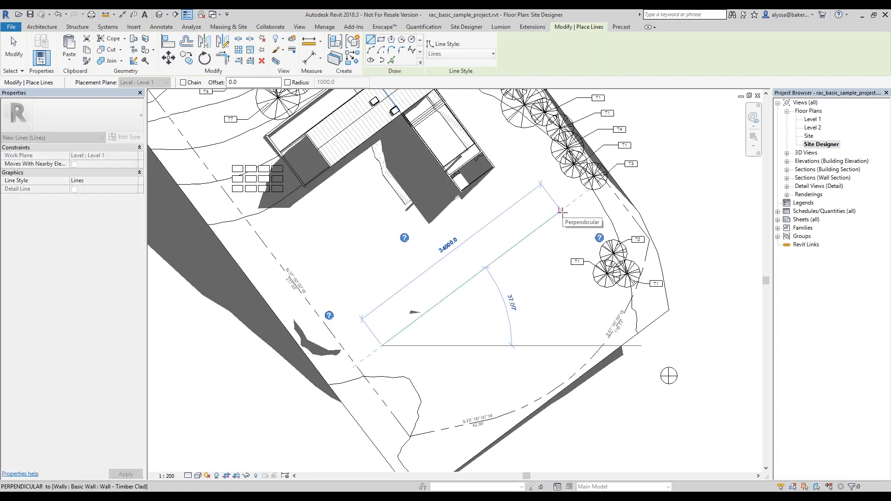
click(564, 209)
middle_drag(559, 217, 558, 275)
key(Escape)
key(Escape)
scroll(491, 218, down, 1)
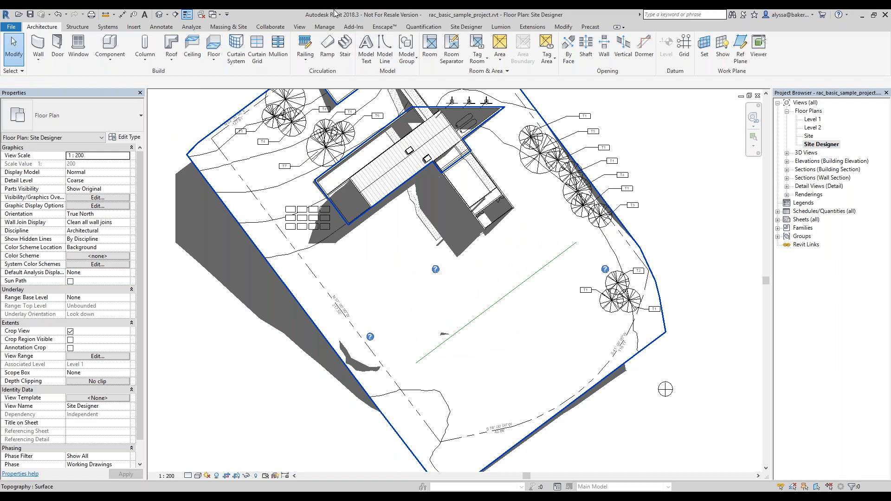
Start locating a street with Site Designer and check which street families are available
click(466, 27)
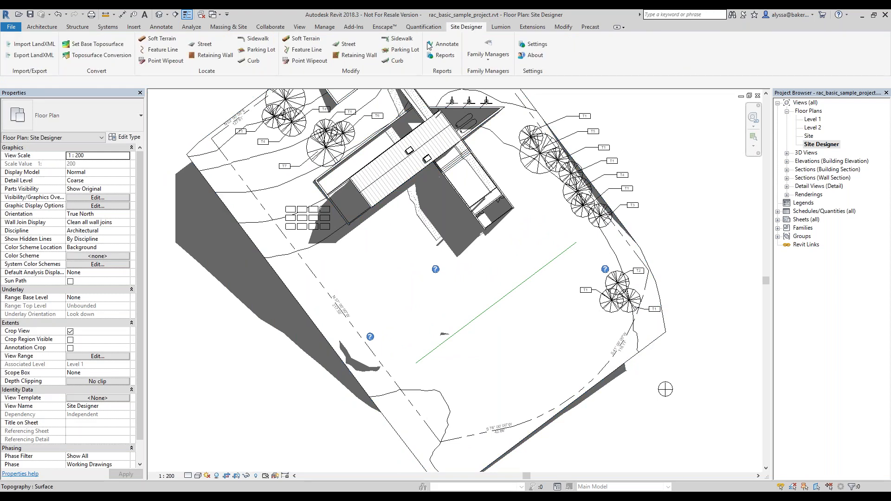
click(207, 45)
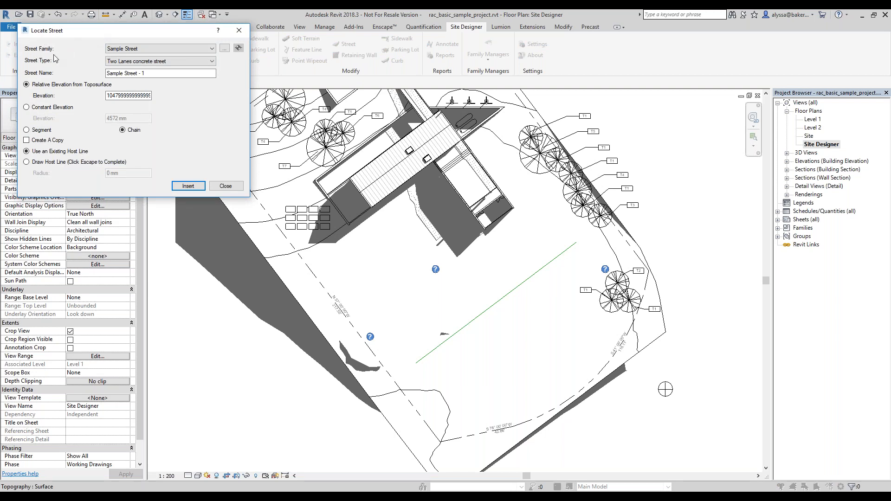
click(132, 49)
click(214, 62)
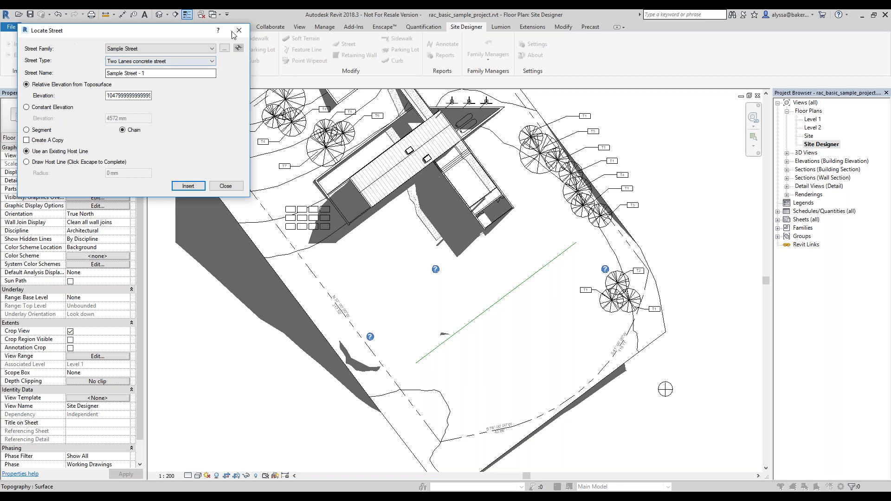
click(188, 51)
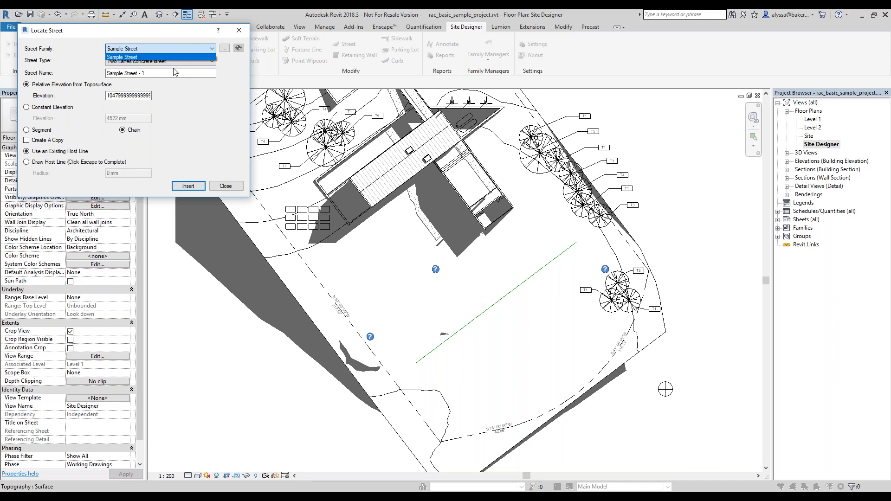
click(204, 96)
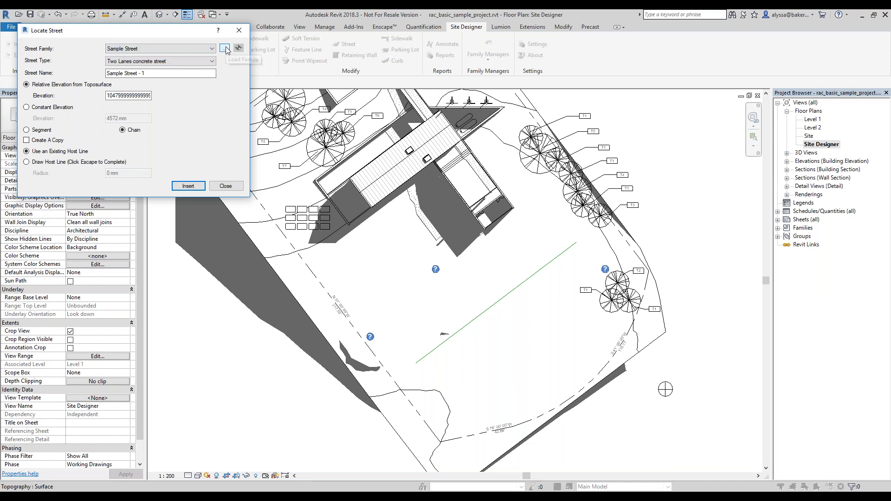
Load the Streets - Metric.rfa family from the Site Designer library as the street family
click(226, 49)
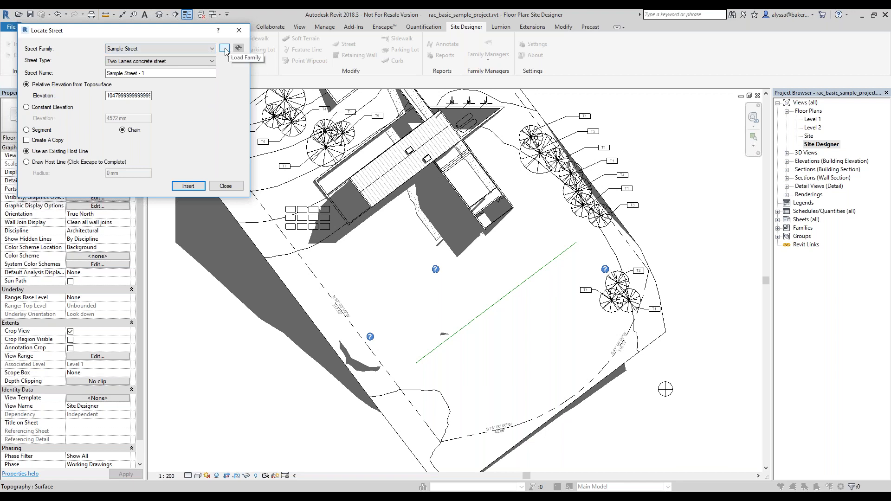
click(226, 50)
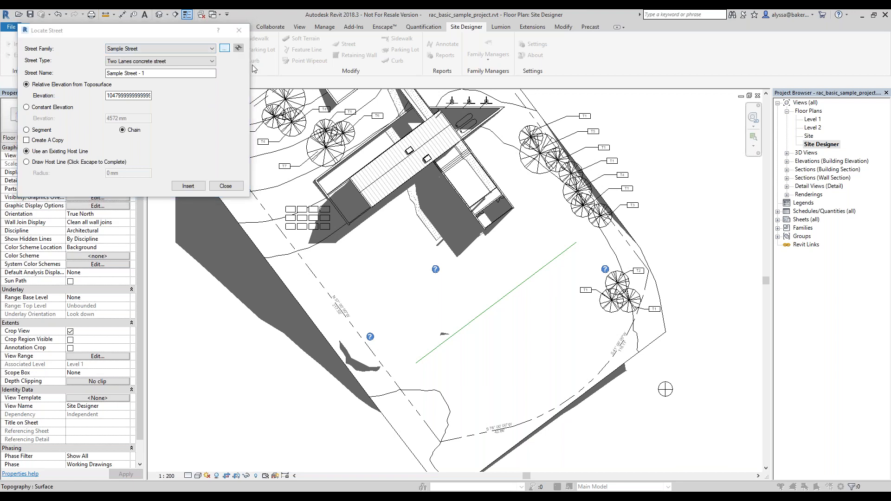
drag(109, 19, 269, 49)
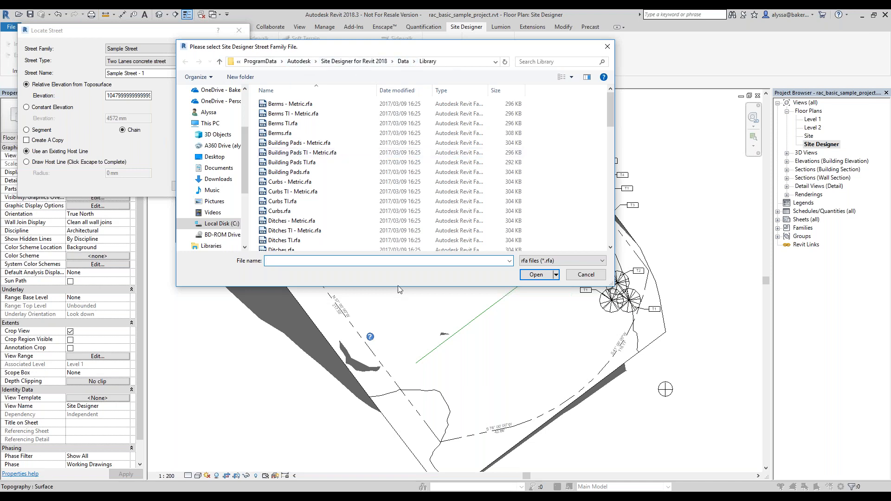
drag(400, 298, 402, 461)
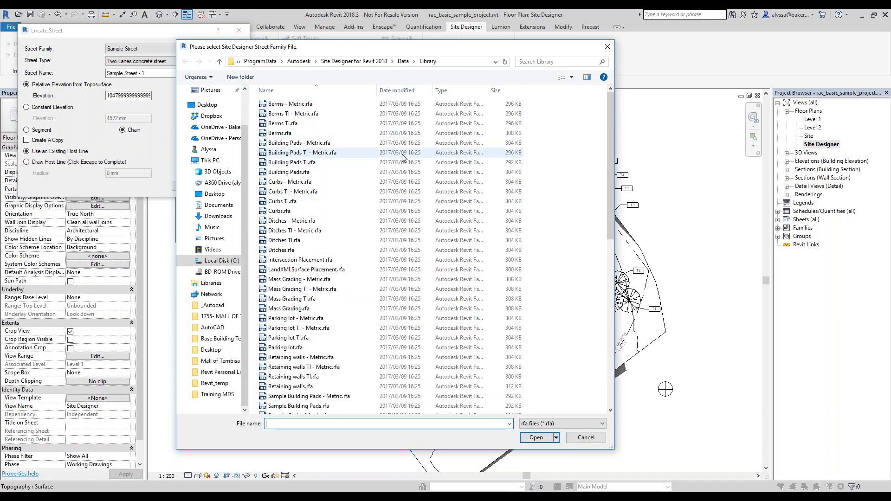
drag(384, 51, 467, 47)
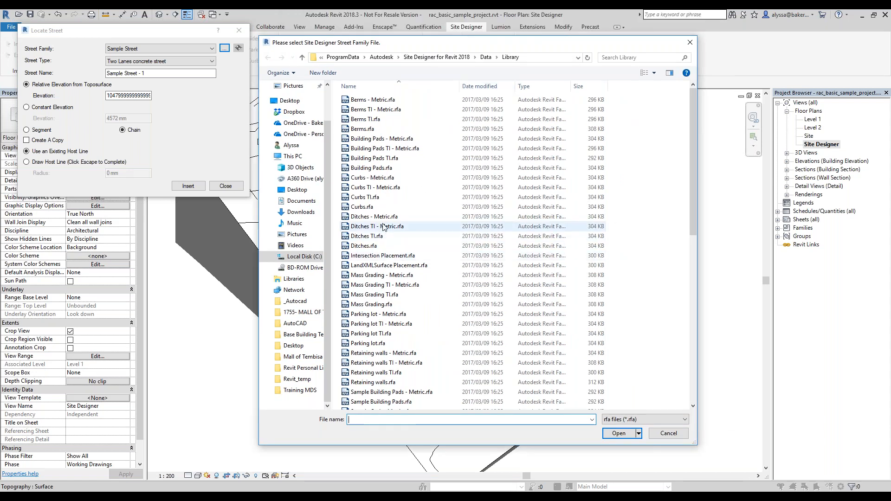
scroll(387, 216, down, 2)
scroll(387, 215, down, 4)
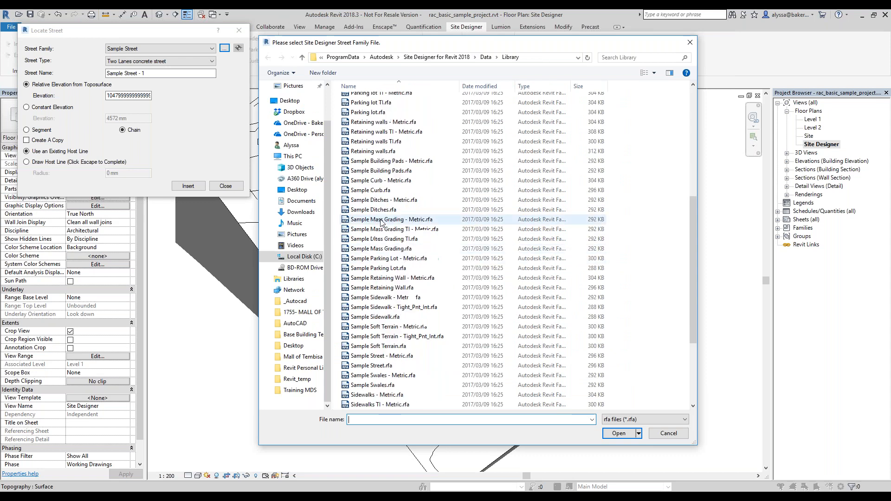
scroll(382, 241, down, 3)
click(382, 328)
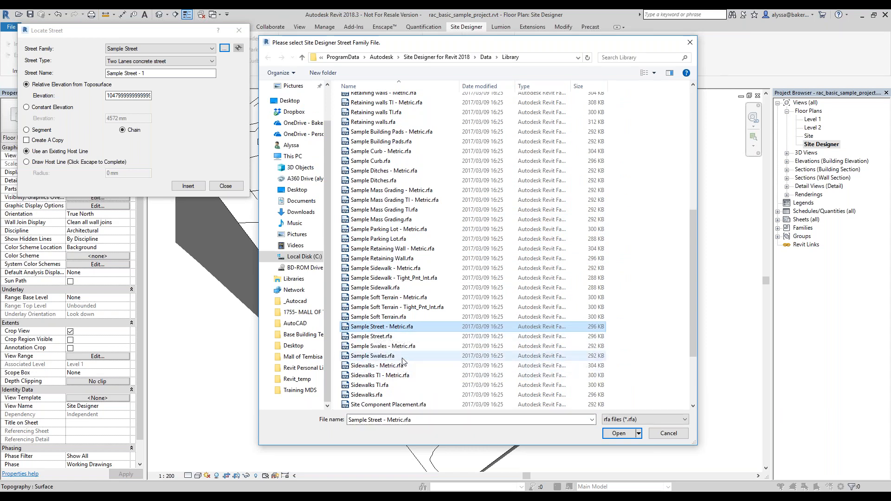
scroll(403, 361, down, 3)
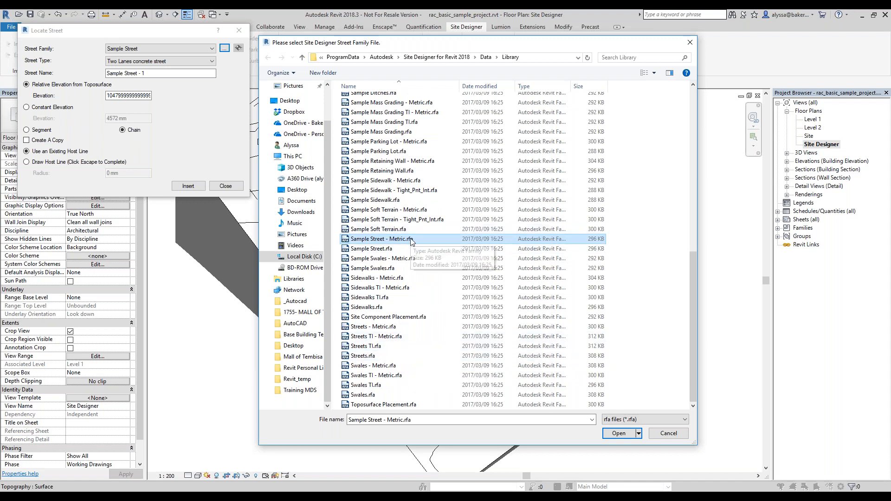
click(386, 327)
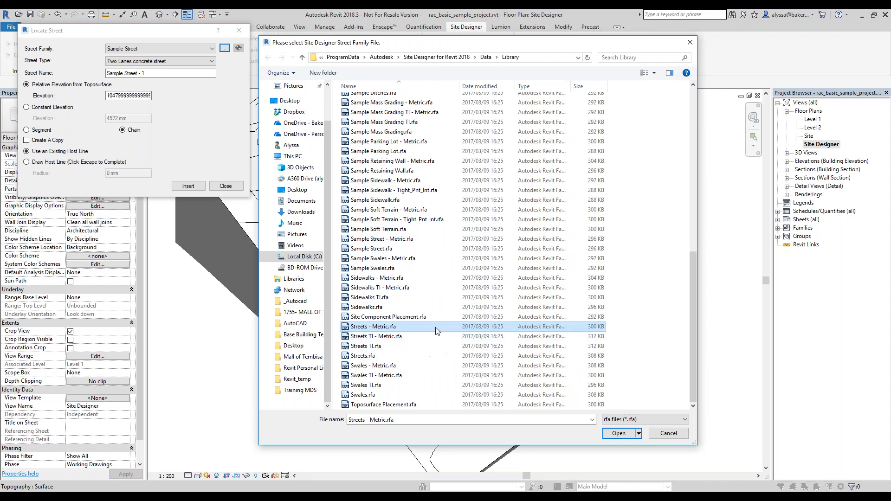
click(621, 436)
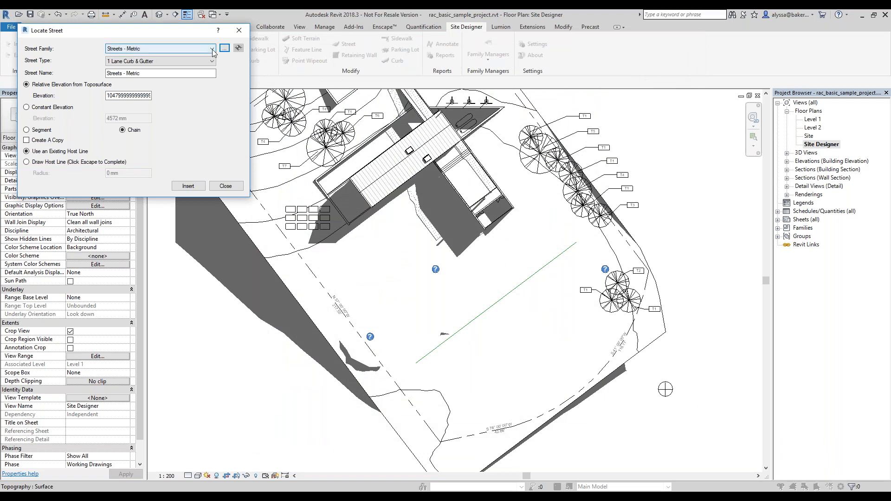
Compare the street types offered by the Sample Street and Streets - Metric families, ending on Streets - Metric
click(213, 49)
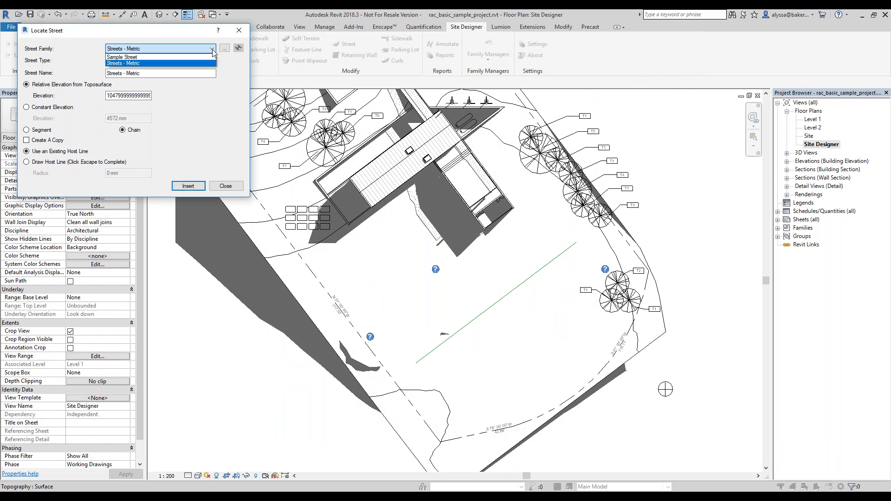
click(52, 53)
click(139, 61)
click(157, 109)
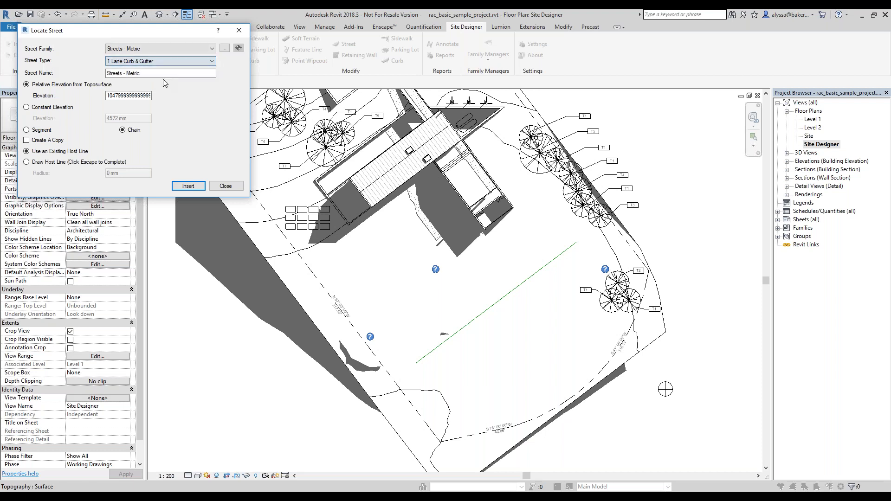
click(152, 49)
click(154, 57)
click(186, 61)
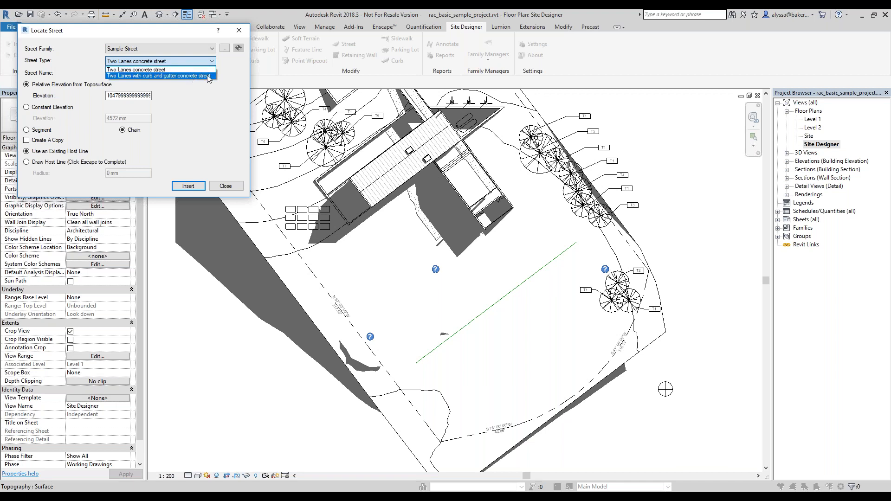
click(210, 77)
click(186, 50)
click(181, 63)
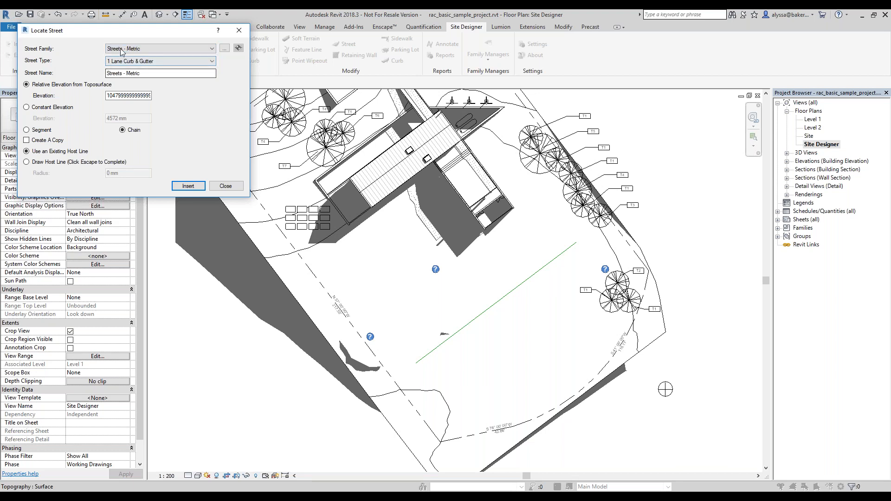
Set the street type to 2 lanes with curb and gutter and name the street Street 1
click(165, 61)
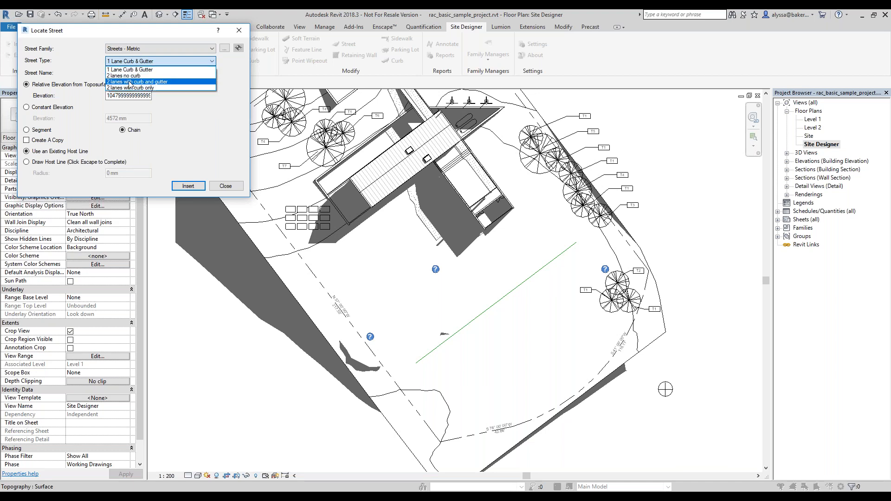
click(160, 84)
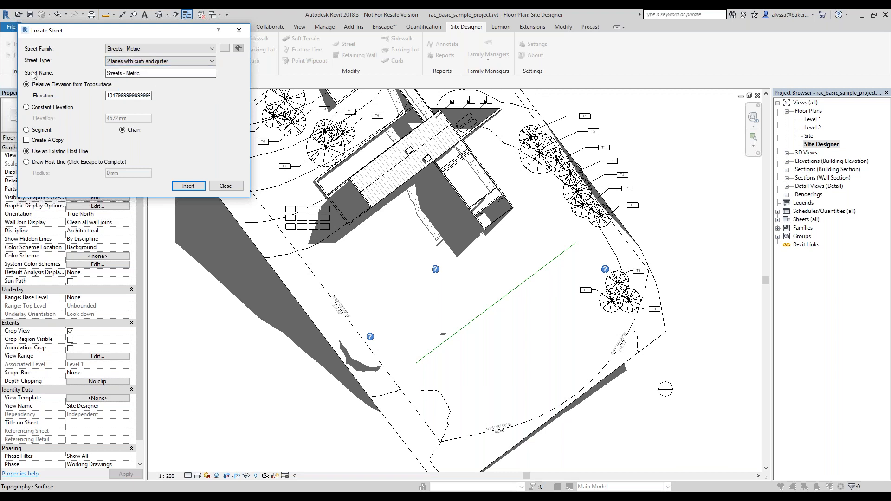
drag(146, 73, 59, 72)
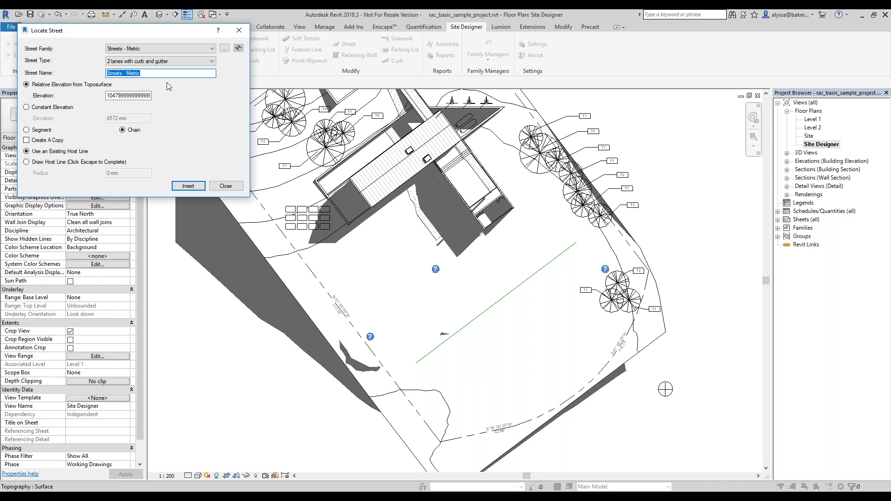
click(152, 74)
drag(141, 73, 121, 74)
Set the street's relative elevation from the toposurface to 1000 mm and its host line selection to Segment
drag(107, 96, 143, 97)
key(BackSpace)
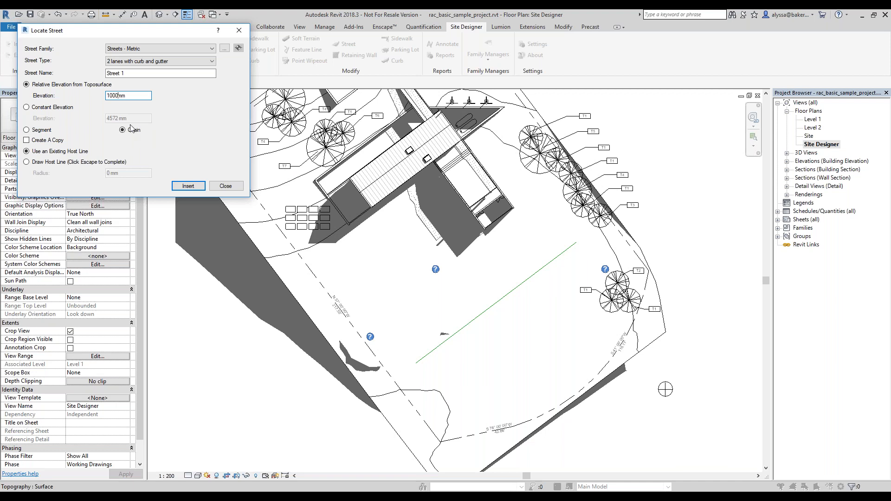
click(26, 130)
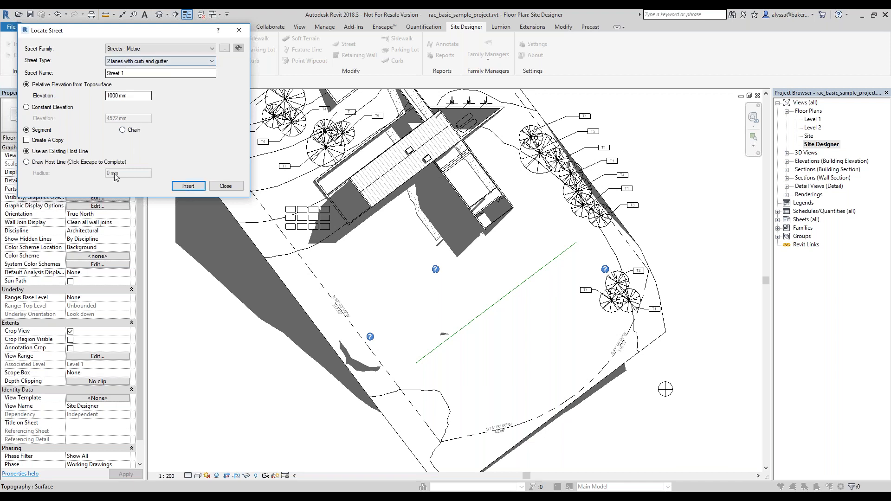
Insert the street along the existing model line south of the house and finish locating streets
click(188, 187)
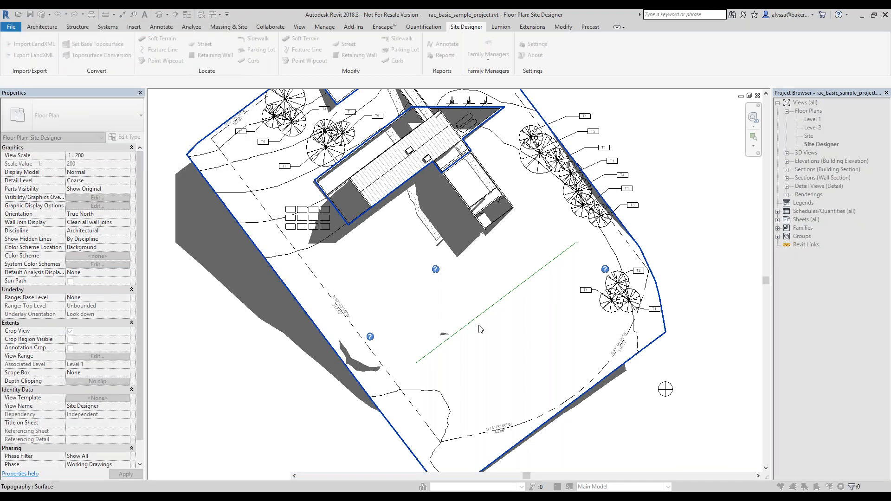
click(510, 296)
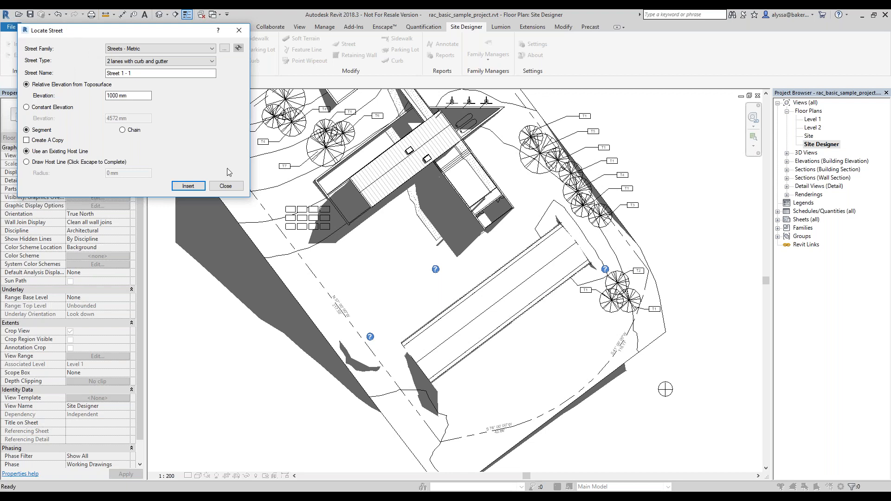
click(224, 185)
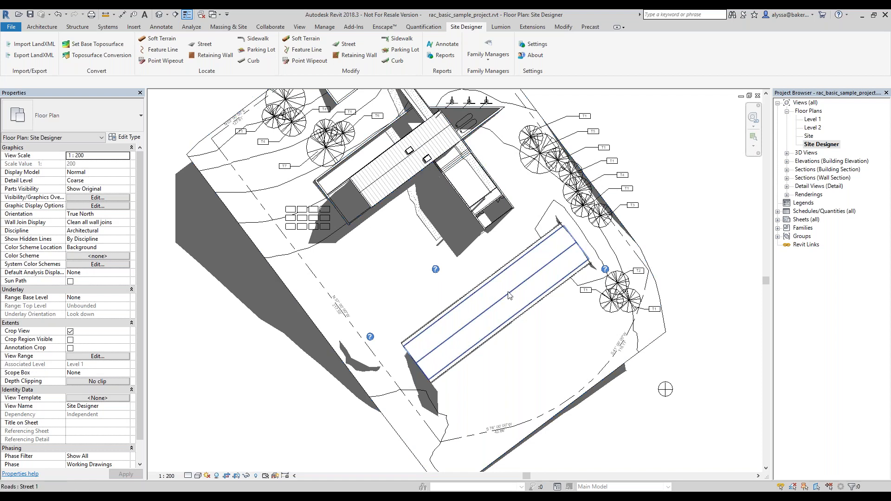
Open the default 3D view and hide the Original toposurface element in it
click(159, 14)
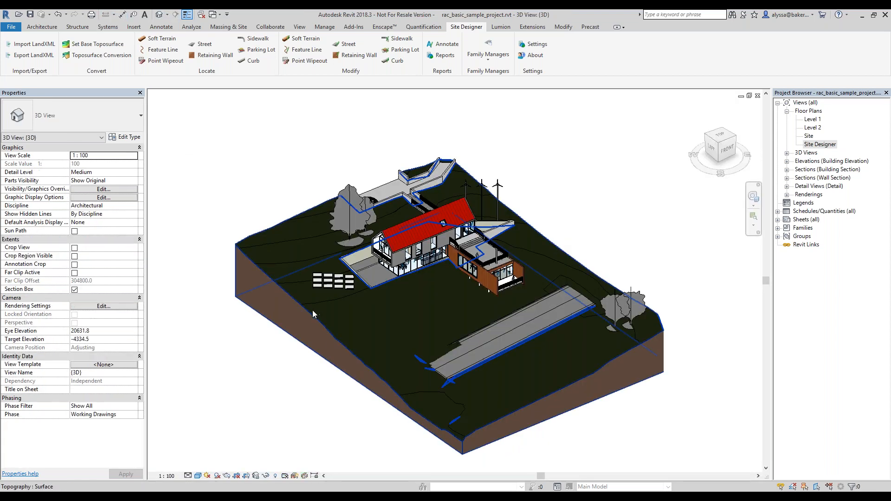
click(312, 310)
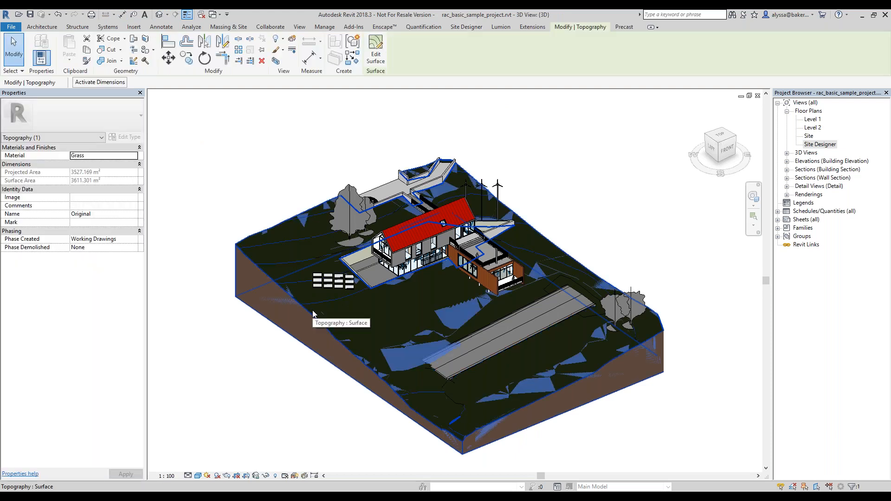
right_click(312, 311)
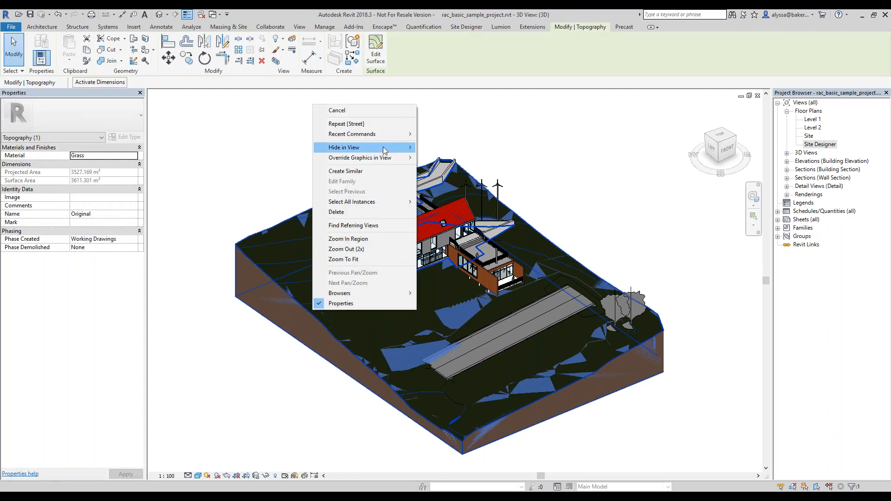
click(431, 147)
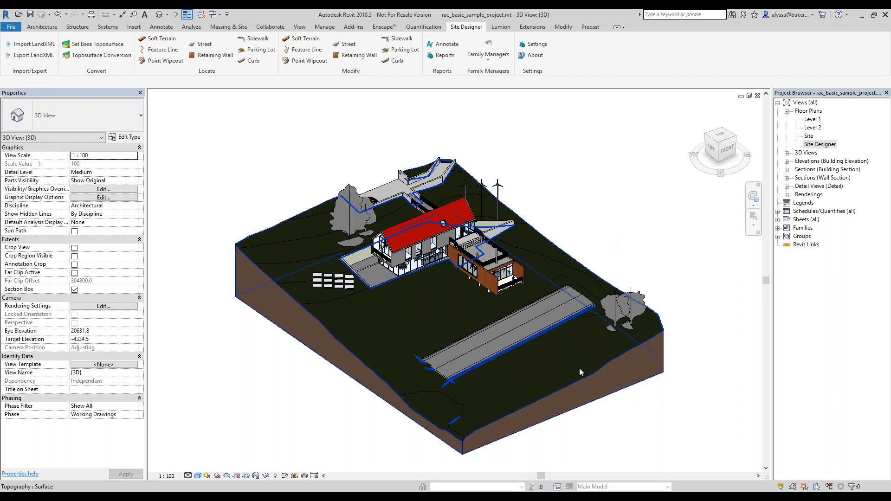
Inspect the new street in the 3D view and change the view's visual style
scroll(592, 327, up, 5)
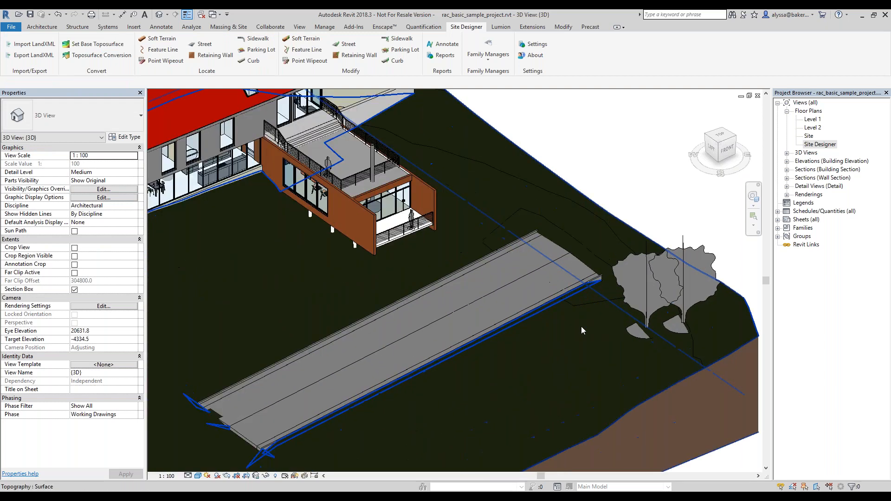
scroll(581, 329, down, 1)
middle_drag(512, 376, 679, 195)
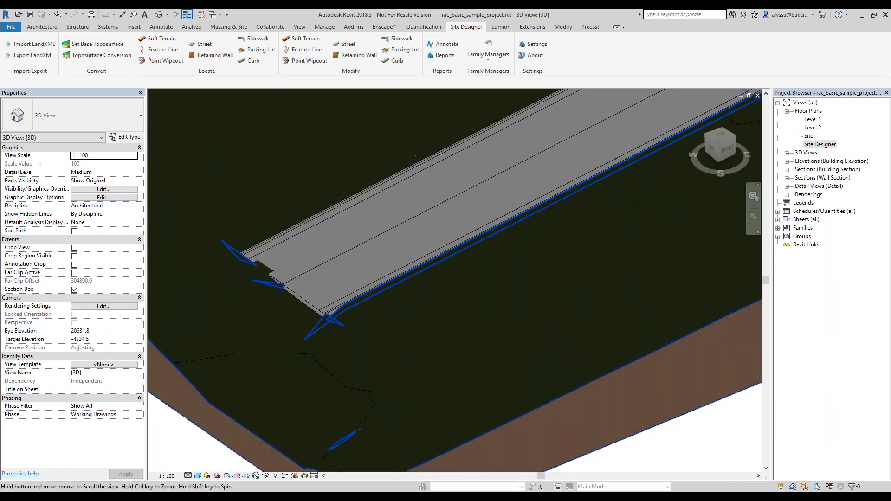
scroll(411, 292, down, 3)
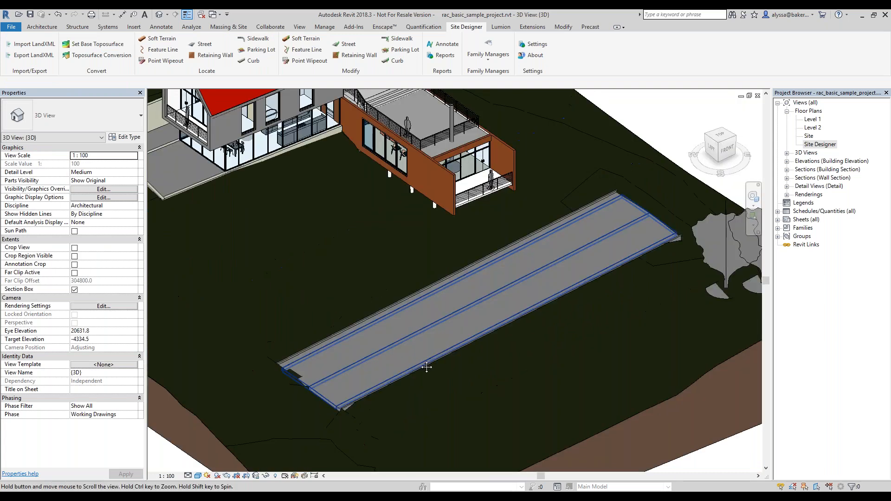
scroll(577, 215, down, 2)
click(198, 476)
click(215, 438)
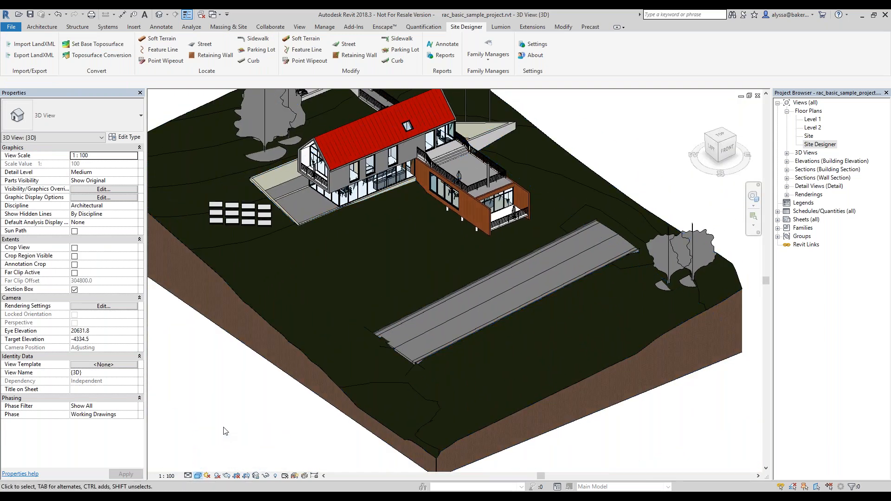
Examine the street's northeast end, its curbs and the surrounding graded terrain in the 3D view
middle_drag(325, 369, 244, 409)
scroll(604, 279, up, 8)
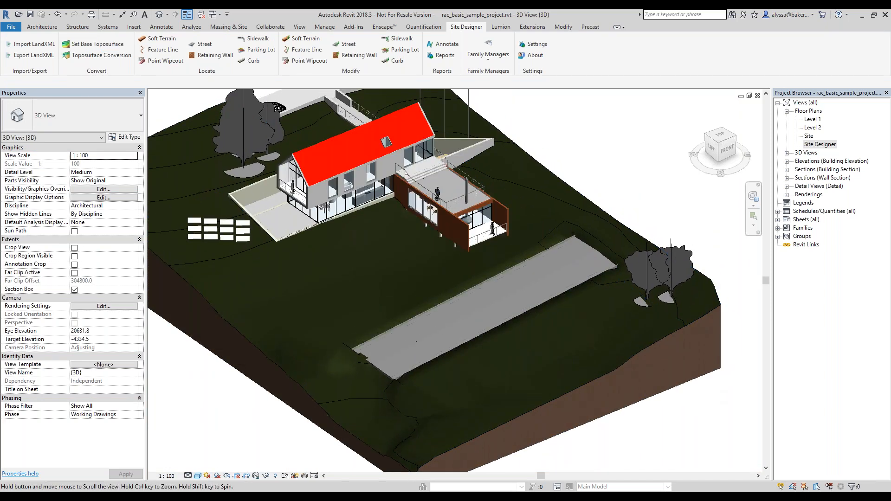
scroll(555, 250, down, 4)
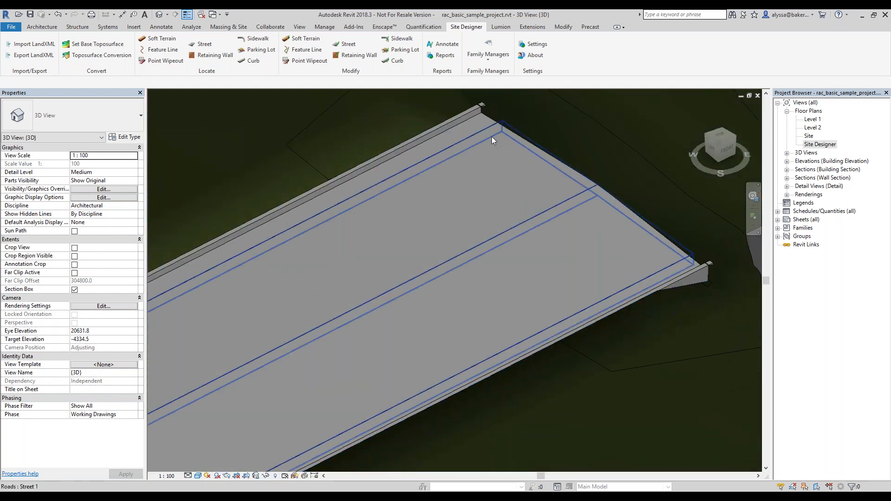
scroll(639, 196, down, 5)
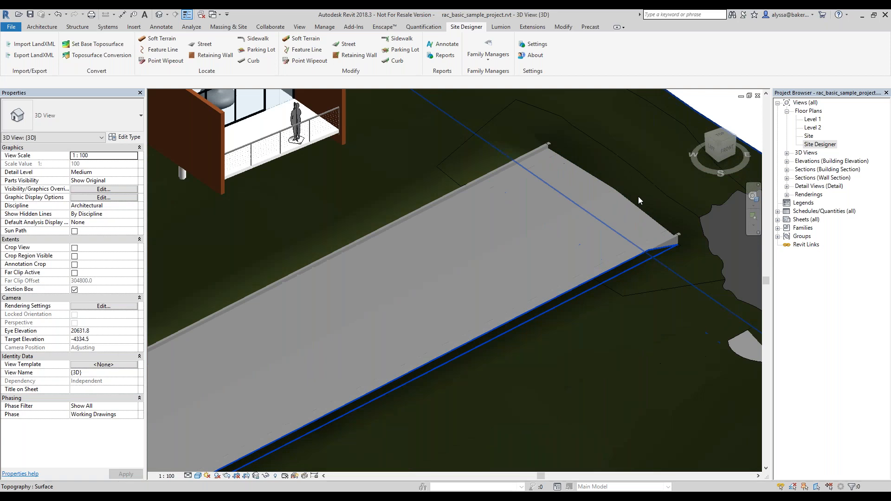
scroll(639, 197, down, 3)
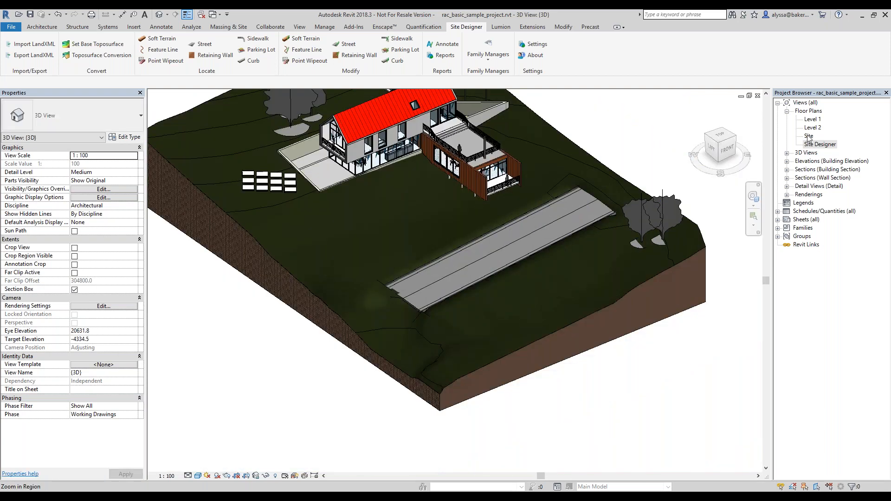
In the Site Designer floor plan, cut a building section across the street near its southwest end and open the section's view
double_click(820, 144)
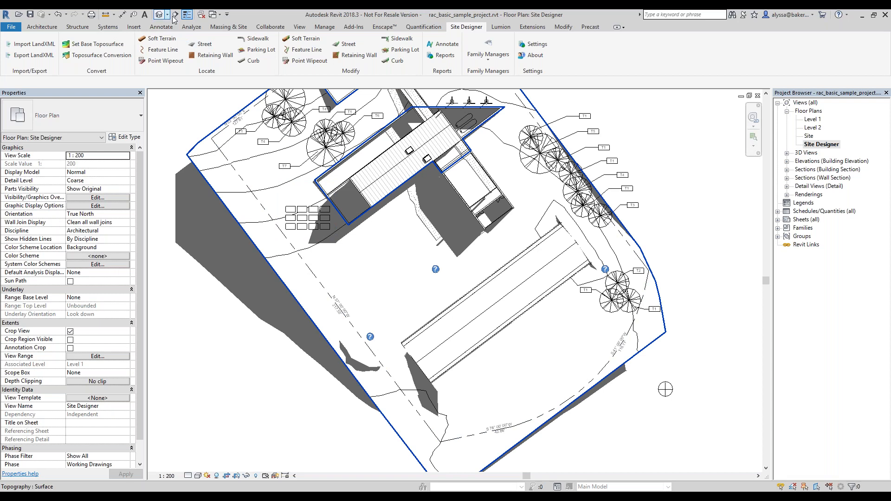
click(221, 41)
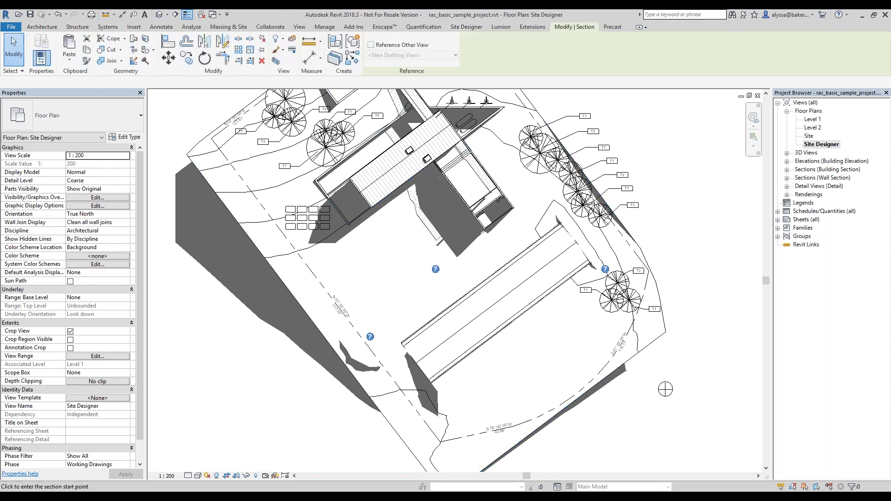
click(415, 300)
click(474, 378)
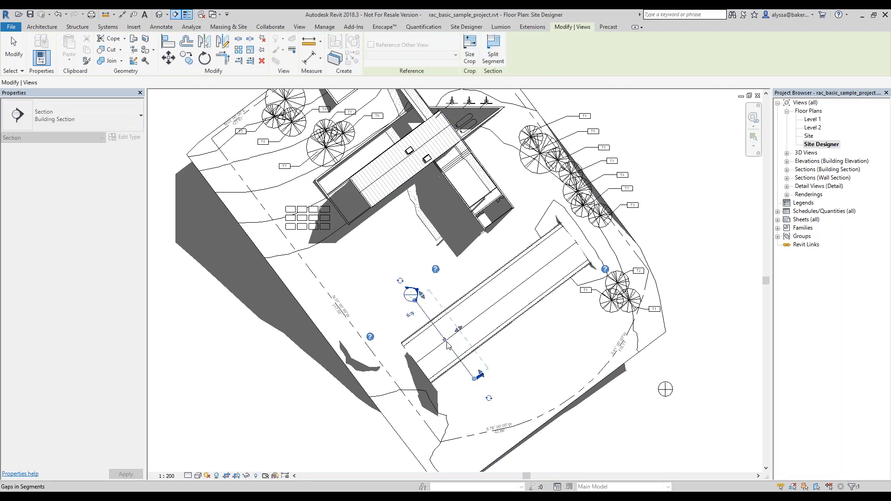
right_click(452, 351)
click(486, 160)
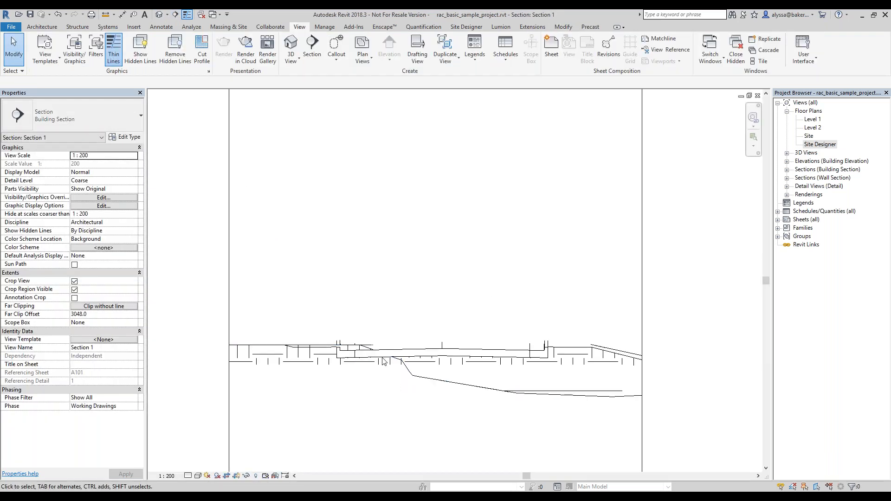
Examine the street, its curbs and the terrain surfaces in the cross section
scroll(646, 448, up, 2)
scroll(575, 364, up, 3)
scroll(418, 302, up, 2)
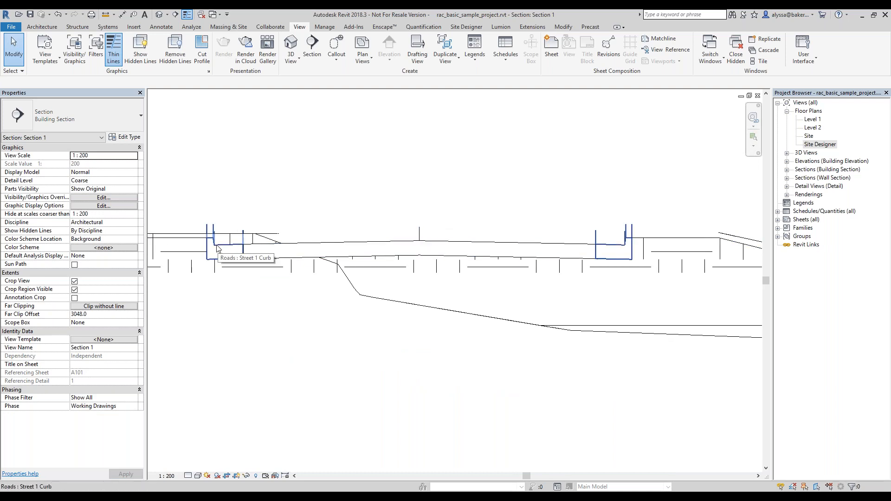
scroll(582, 306, down, 2)
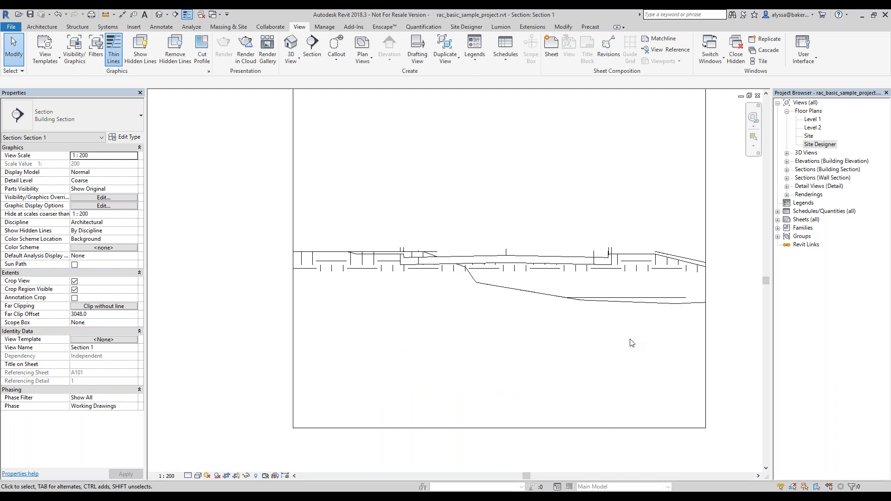
scroll(557, 217, down, 1)
middle_drag(557, 217, 510, 325)
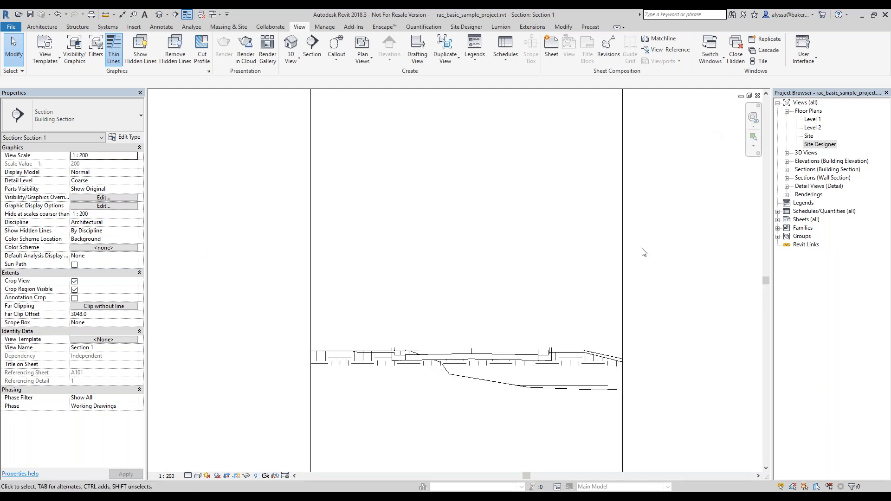
middle_drag(691, 314, 679, 268)
Return to the Site Designer plan and draw a building section lengthwise along the street, from its northeast end to its southwest end
key(ctrl+Tab)
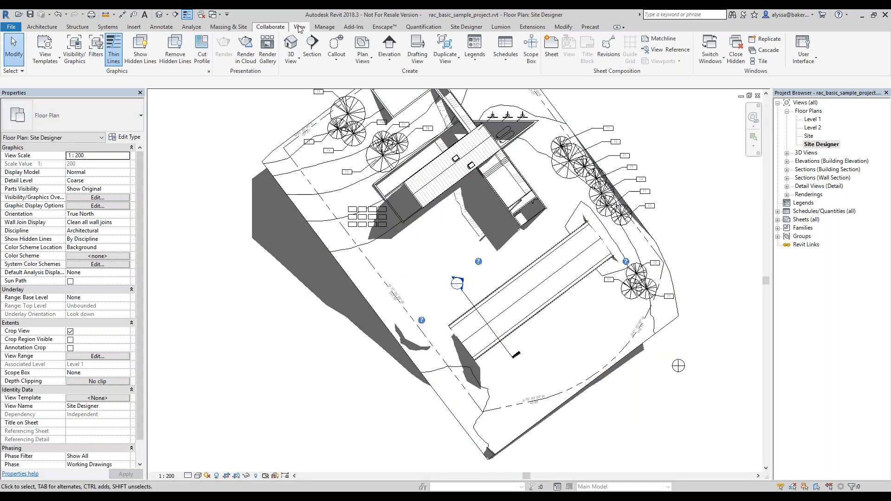
click(312, 46)
scroll(603, 260, up, 1)
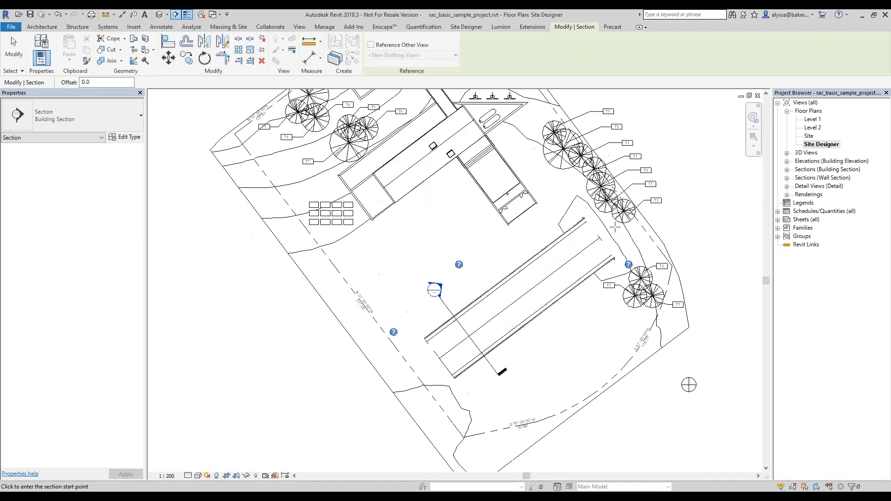
click(615, 217)
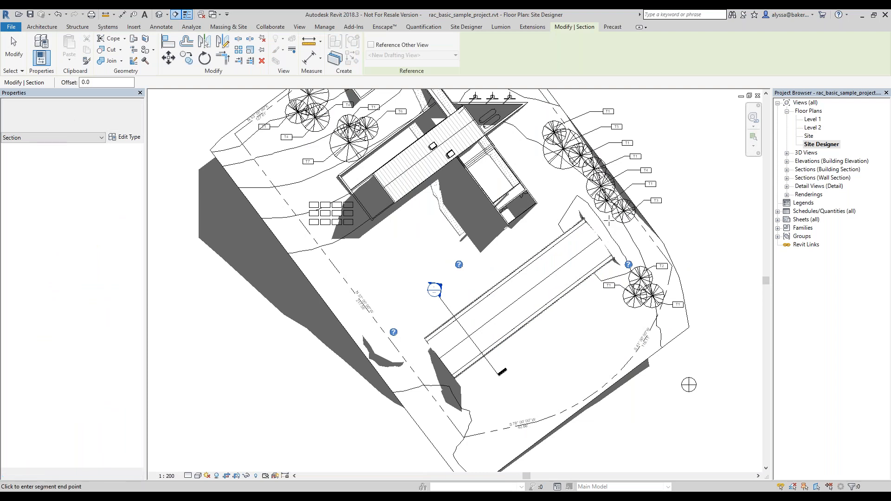
click(425, 356)
key(Escape)
click(500, 304)
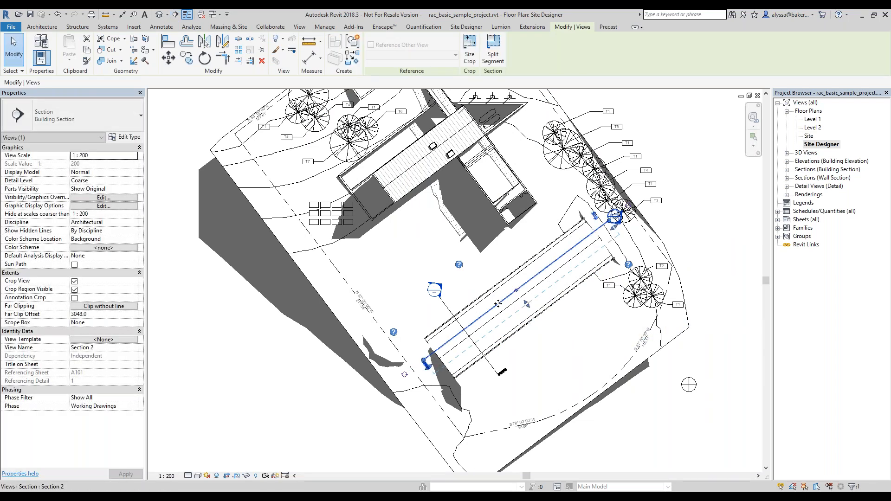
right_click(500, 304)
click(531, 114)
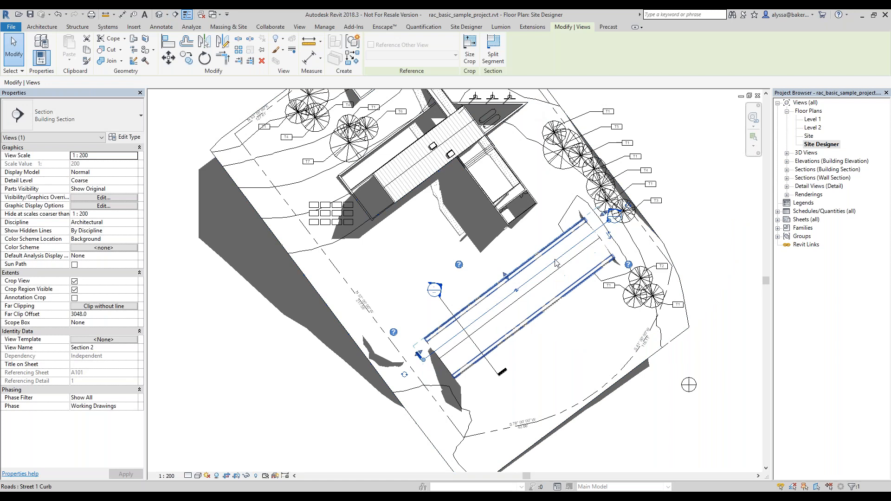
key(Escape)
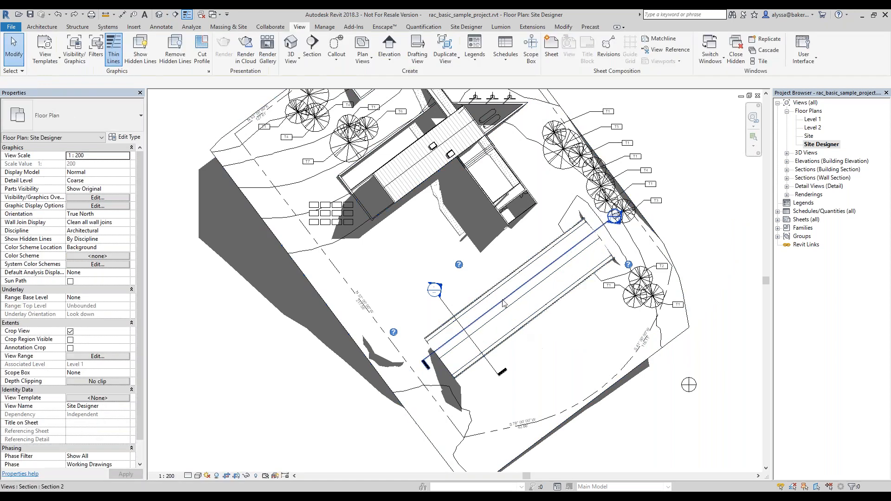
Open the lengthwise section's view and select the Original toposurface beneath the street
right_click(504, 303)
click(544, 112)
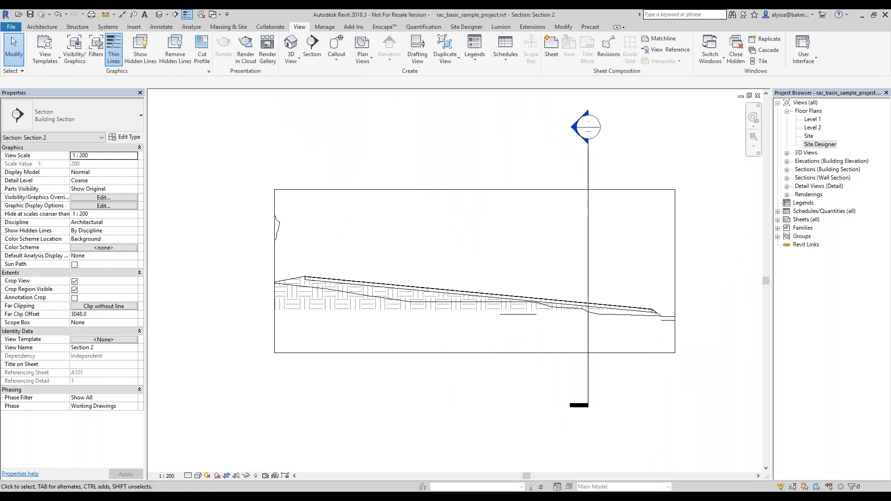
scroll(394, 294, up, 2)
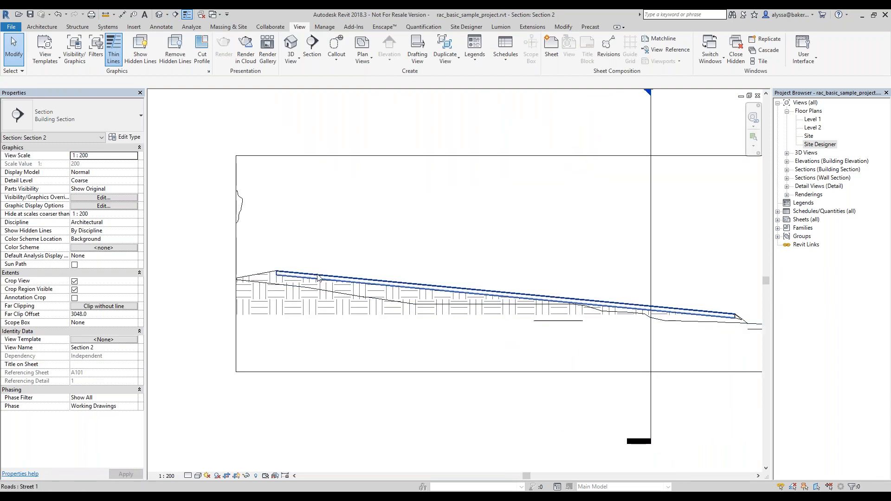
scroll(302, 278, up, 3)
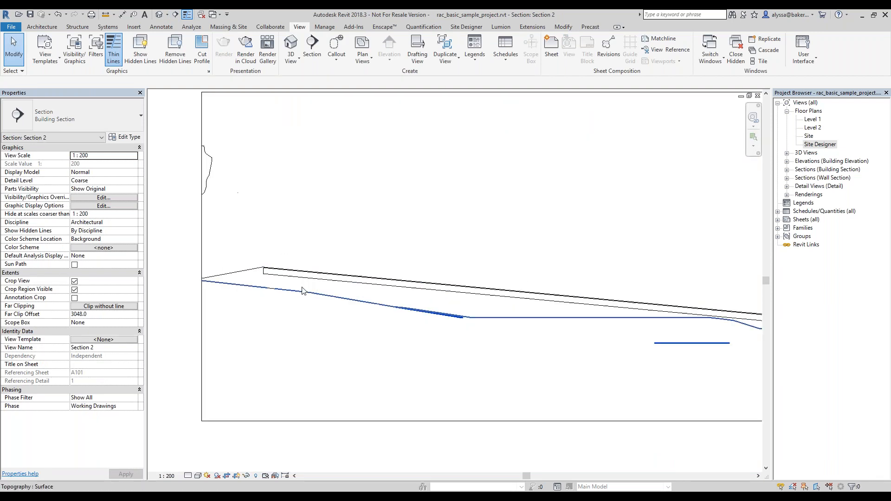
click(302, 291)
scroll(302, 294, down, 2)
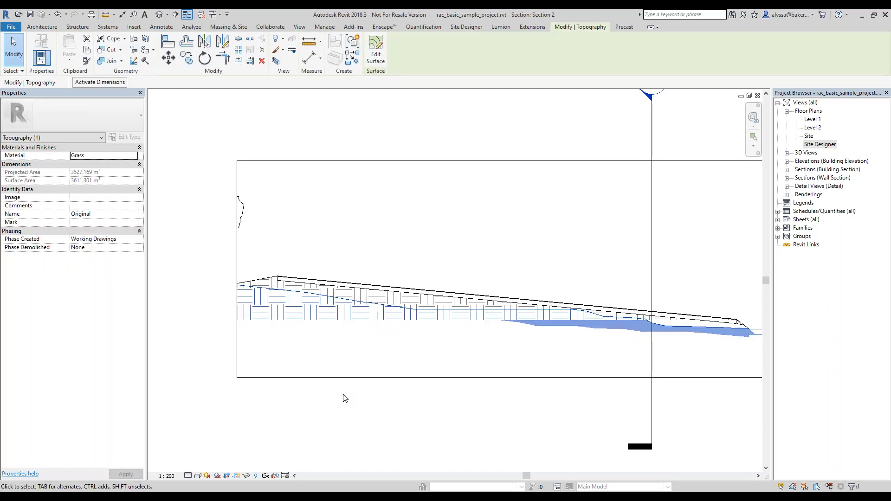
Compare the street's slope and the graded surface with the Original toposurface along the lengthwise section
middle_drag(455, 364, 396, 331)
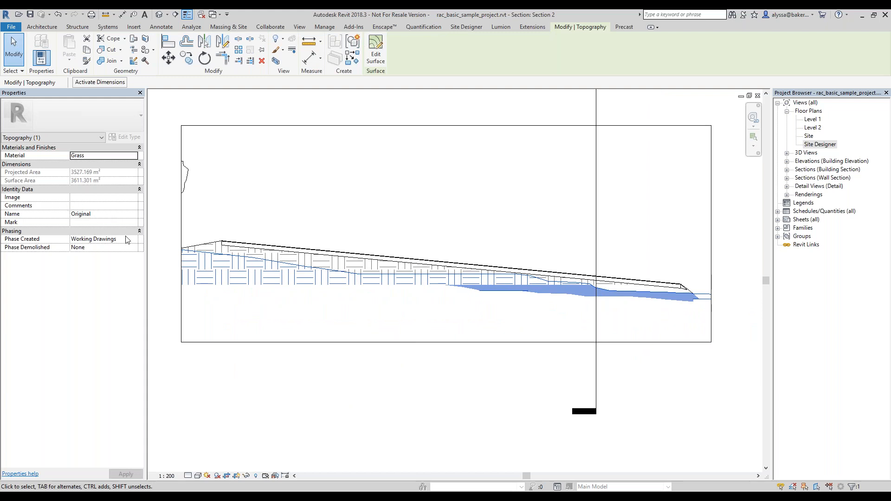
scroll(208, 246, up, 3)
scroll(276, 271, down, 5)
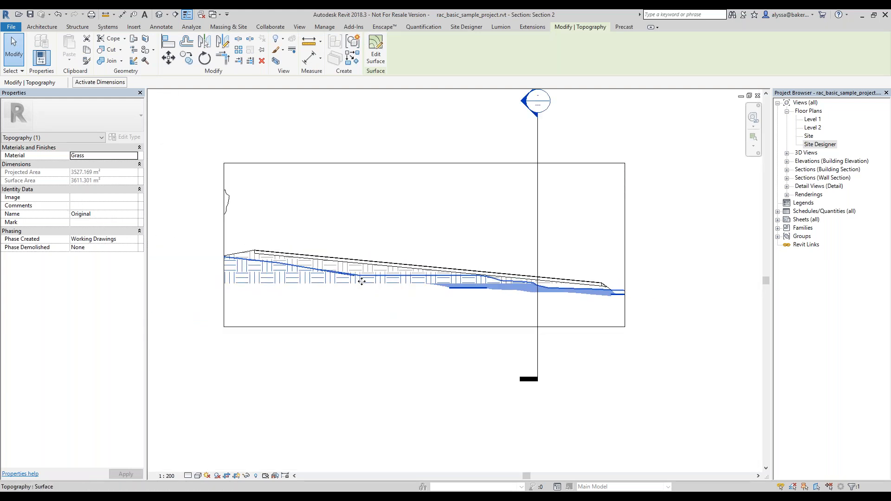
scroll(360, 277, up, 3)
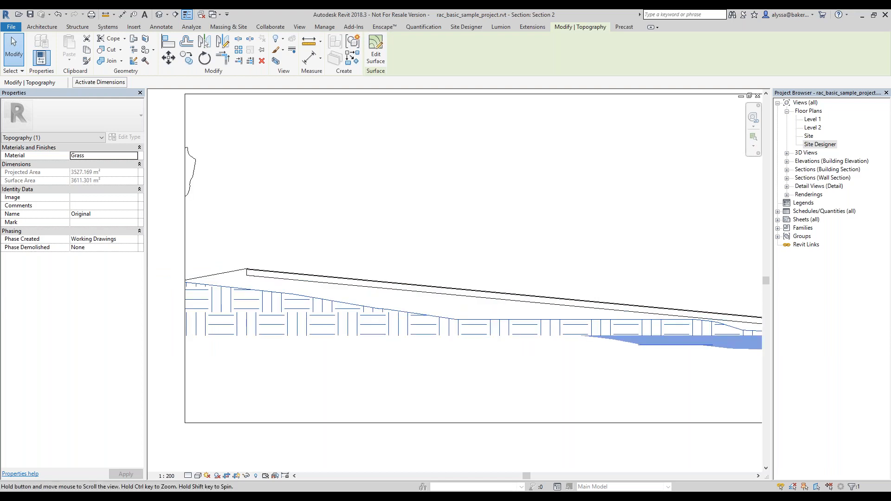
scroll(563, 279, down, 2)
scroll(564, 279, up, 1)
scroll(488, 243, down, 2)
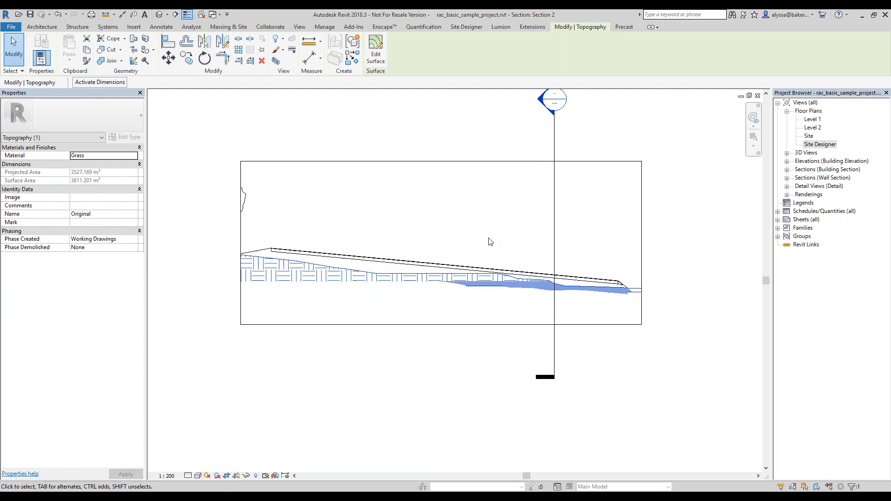
scroll(491, 242, down, 1)
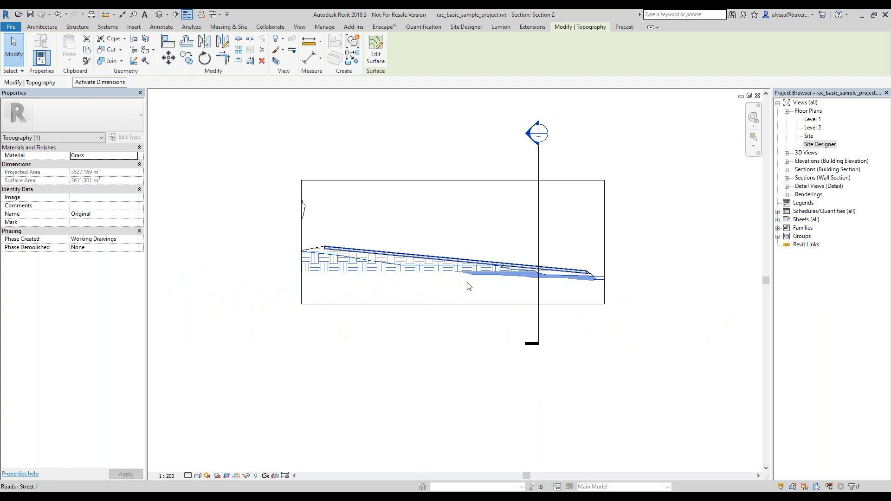
scroll(504, 254, up, 1)
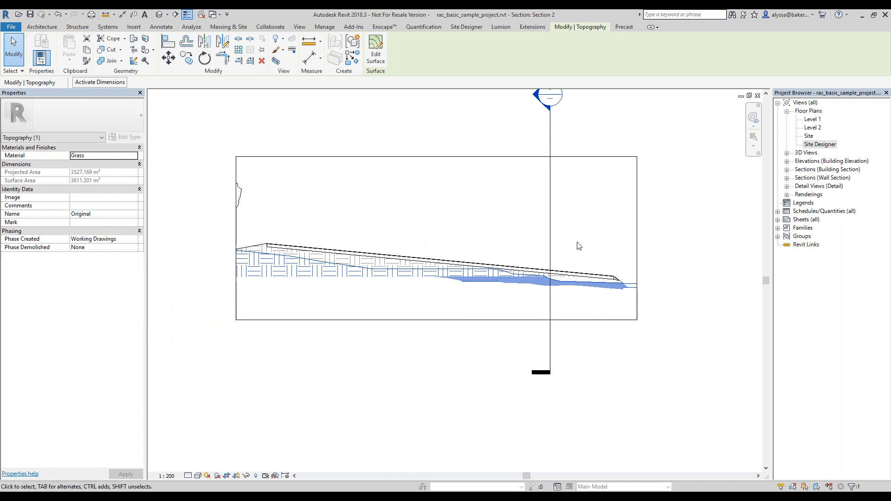
scroll(507, 260, down, 3)
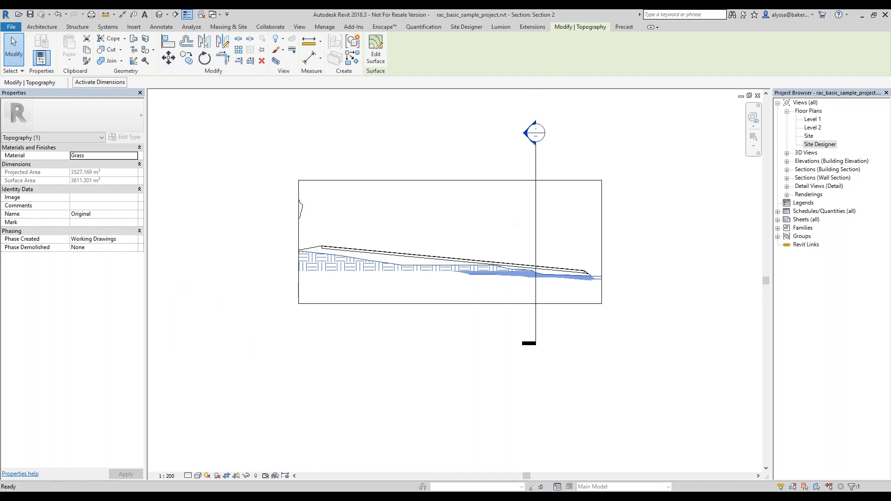
Return to the Site Designer floor plan and delete the street's road surface
click(674, 228)
key(ctrl+Tab)
scroll(594, 256, down, 1)
middle_drag(594, 256, 586, 249)
middle_drag(665, 222, 636, 182)
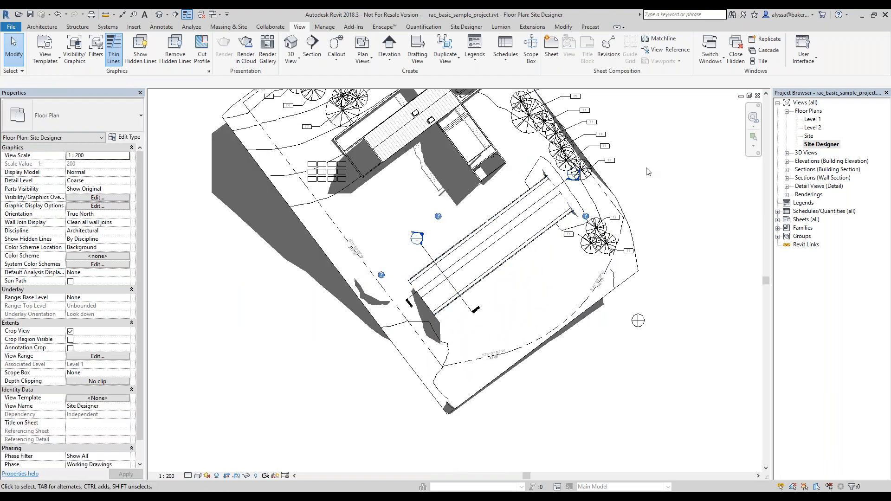
middle_drag(614, 194, 653, 251)
scroll(621, 235, up, 1)
scroll(610, 247, up, 2)
scroll(627, 243, down, 1)
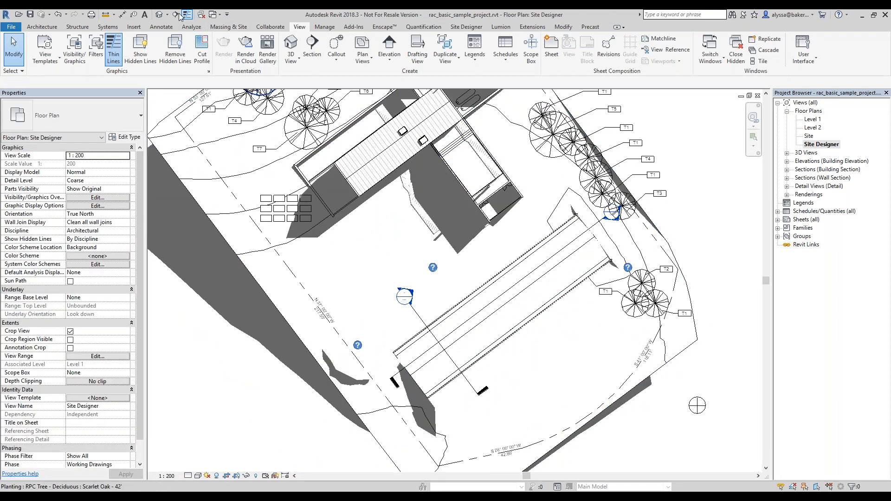
click(514, 294)
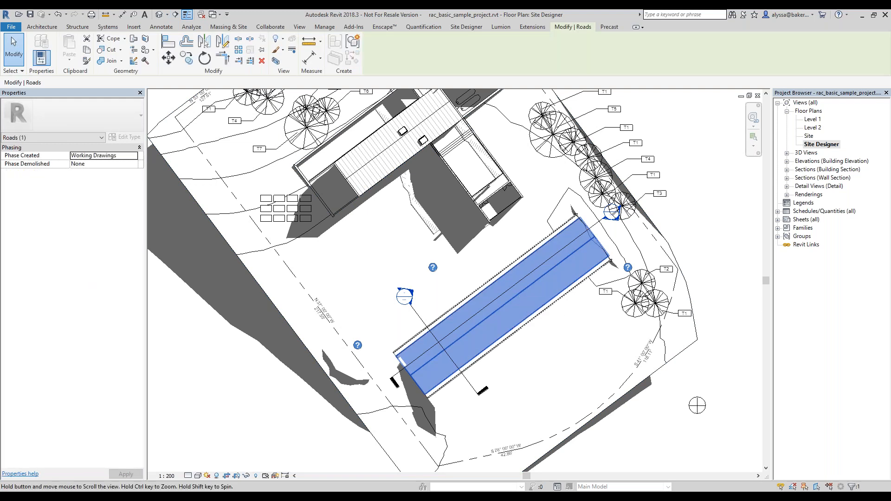
middle_drag(498, 335, 510, 304)
click(299, 27)
key(Delete)
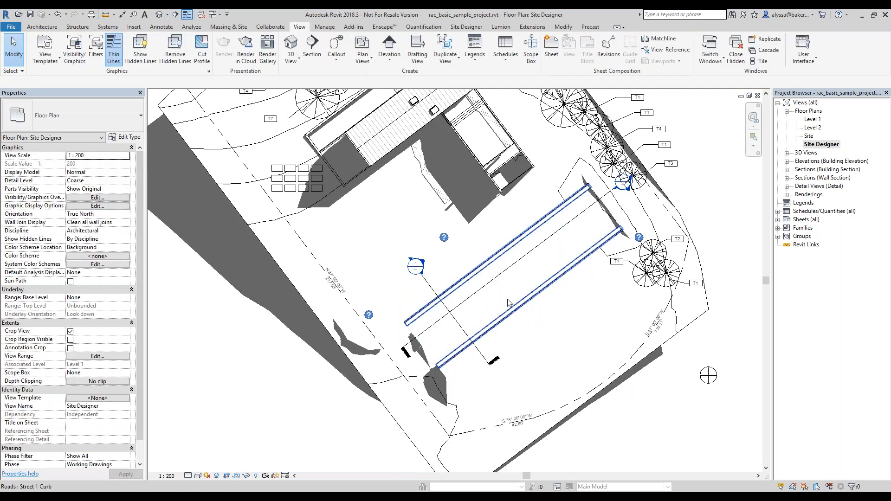
Delete the curbs left along both sides of the removed street
click(516, 307)
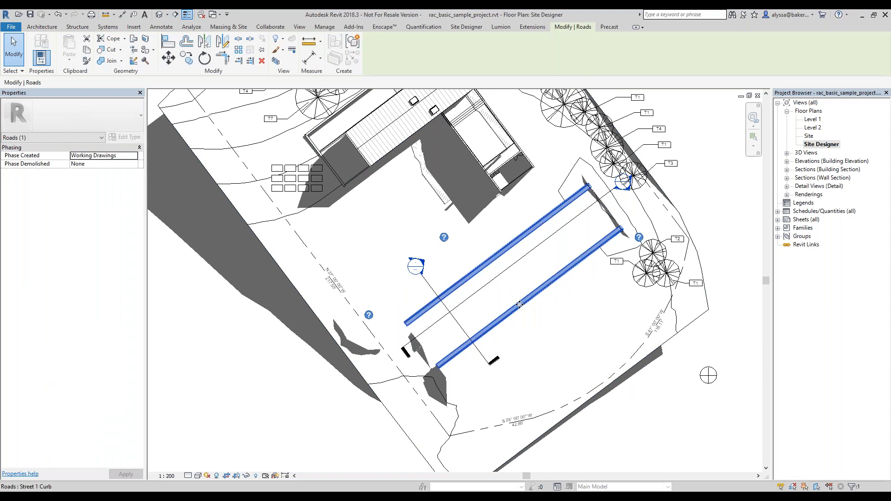
middle_drag(520, 305, 513, 295)
click(299, 26)
key(Delete)
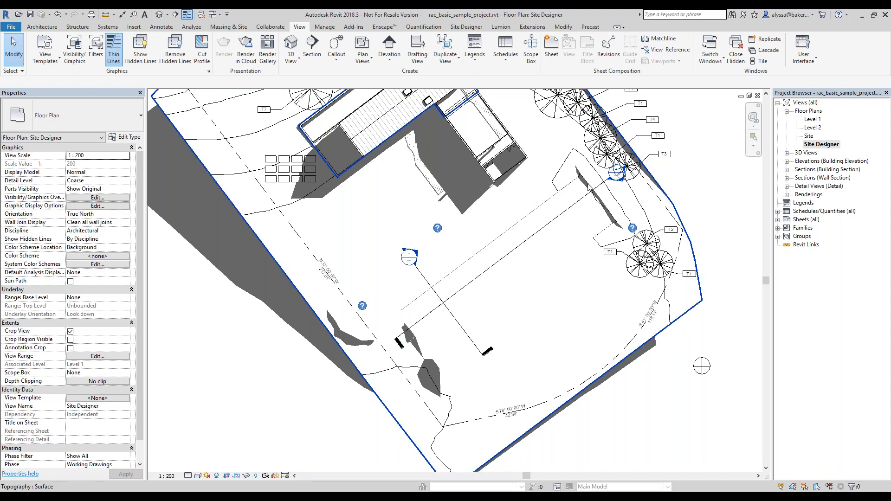
scroll(589, 188, up, 5)
scroll(589, 187, down, 5)
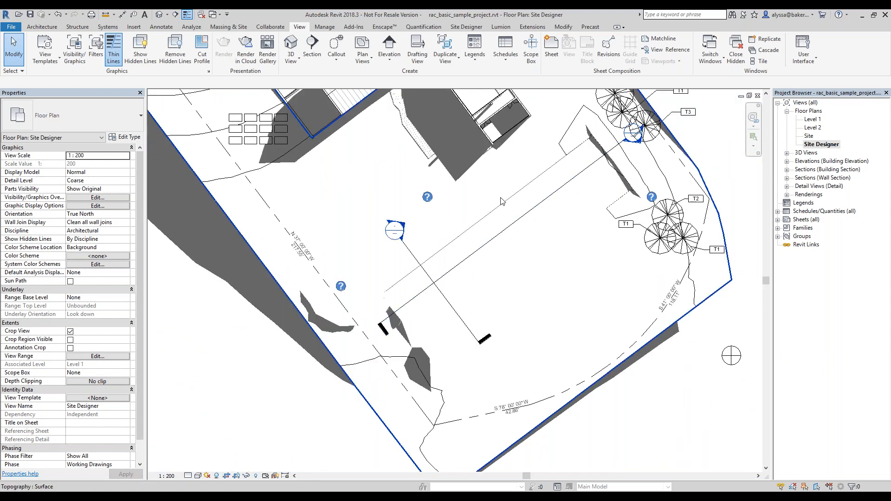
middle_drag(625, 150, 632, 179)
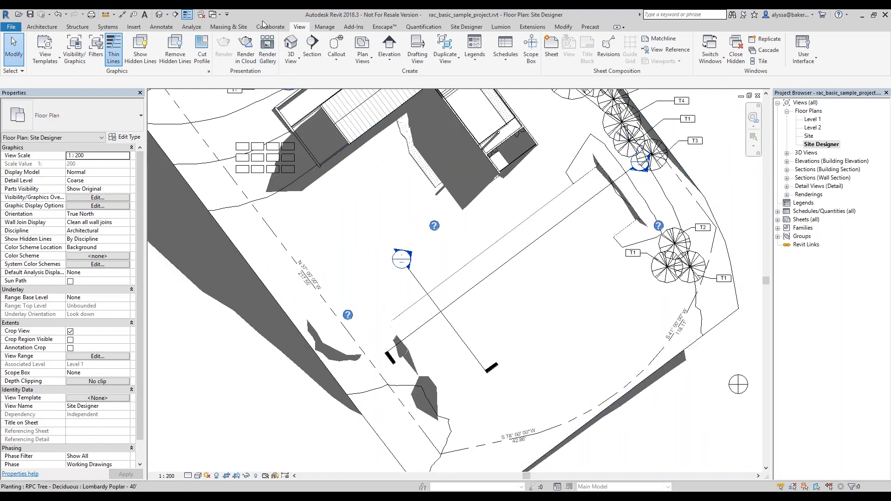
click(242, 28)
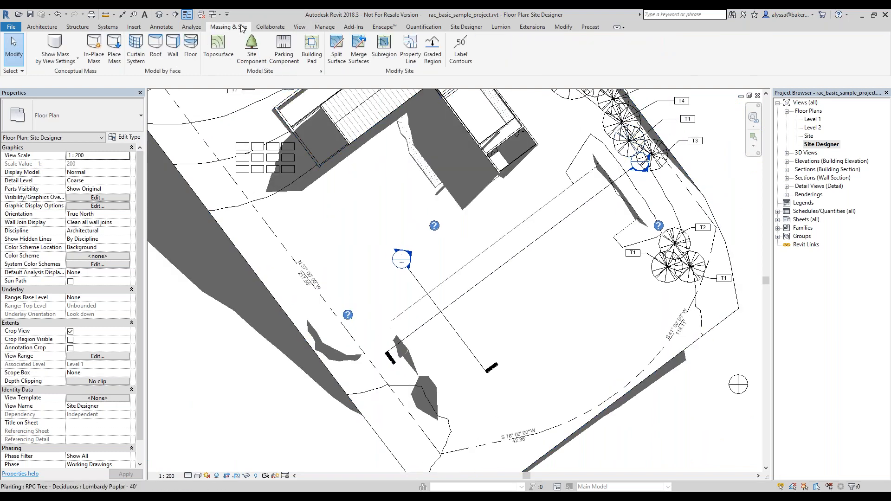
click(481, 29)
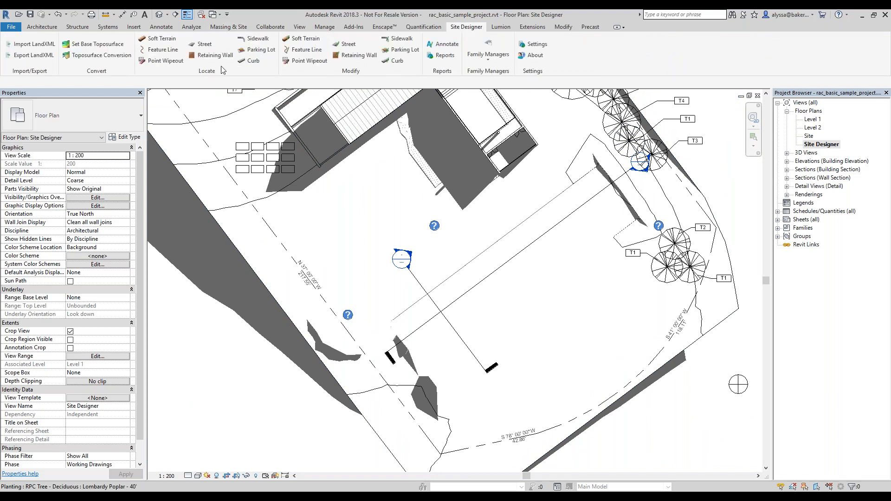
click(180, 64)
Draw a closed four-sided loop of model lines around the removed street's graded area, with its longest side about 40.8 m
click(42, 28)
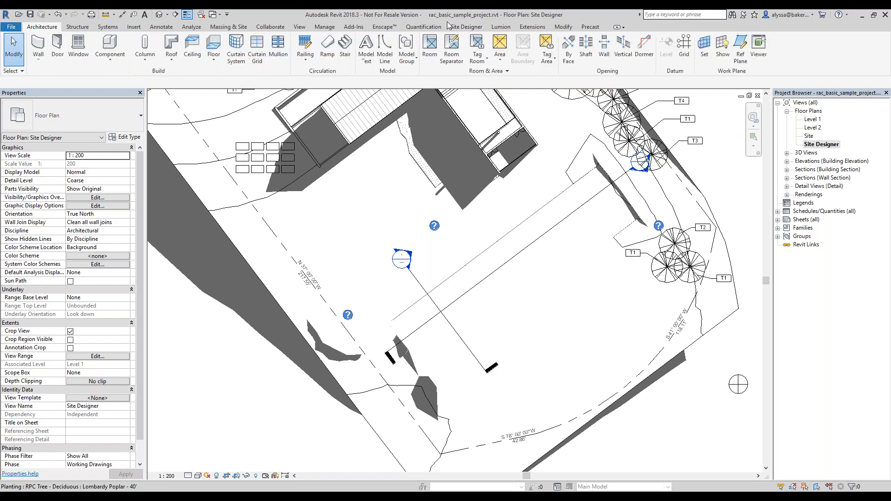
click(385, 50)
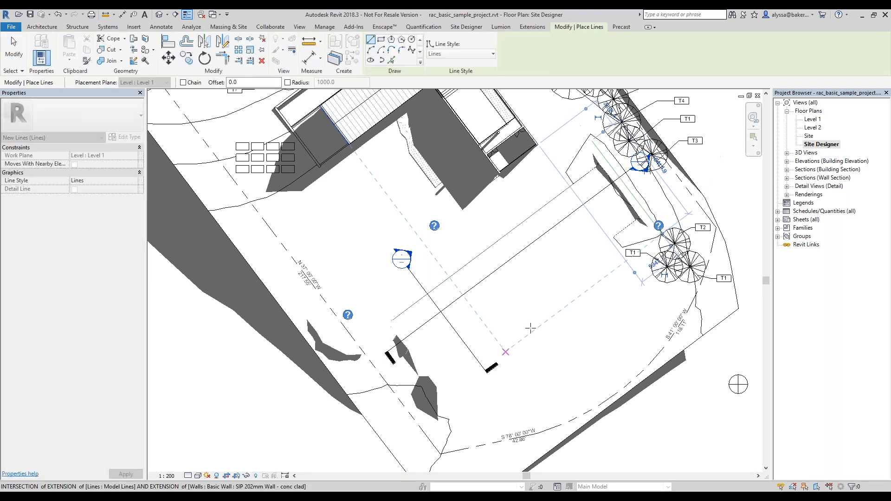
scroll(662, 234, up, 5)
click(662, 234)
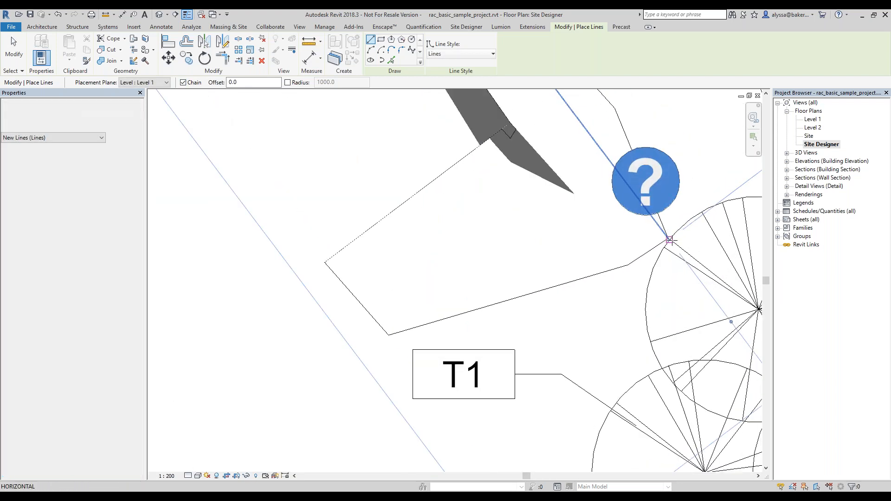
scroll(678, 213, down, 6)
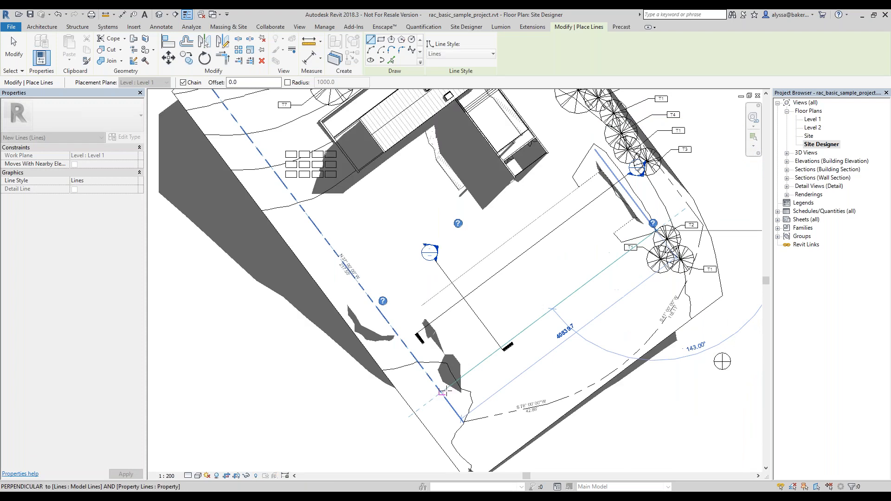
click(446, 388)
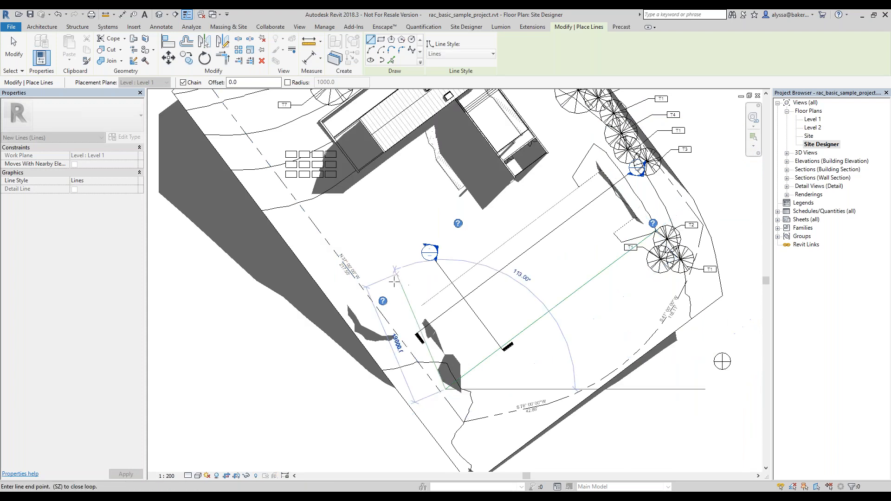
scroll(585, 159, up, 6)
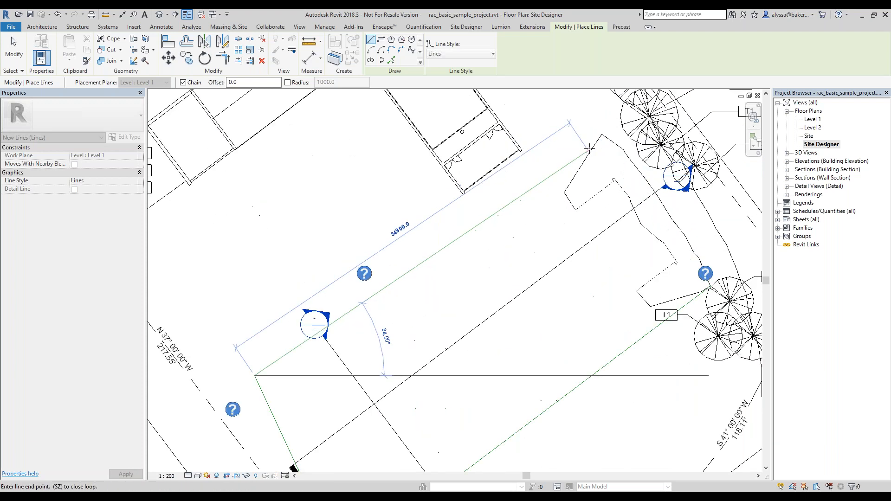
scroll(593, 149, down, 4)
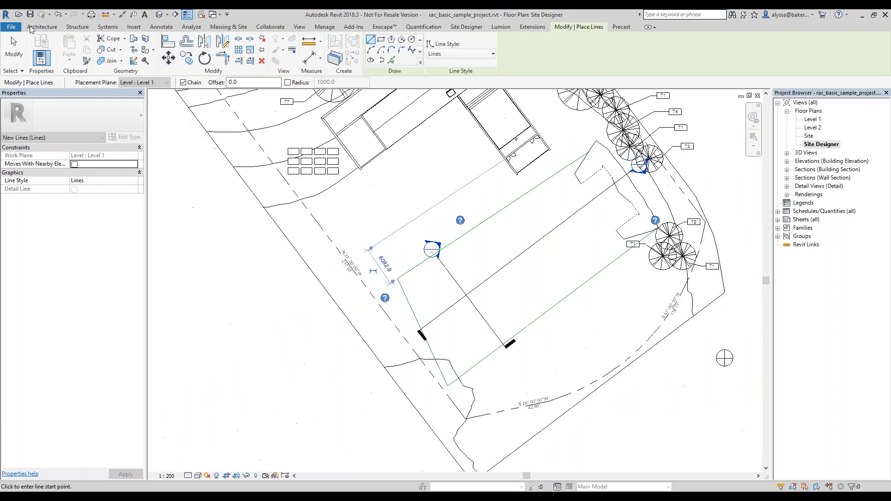
key(Escape)
Inspect the corner beside the T1 and T2 trees to check that the boundary lines meet
scroll(695, 220, up, 3)
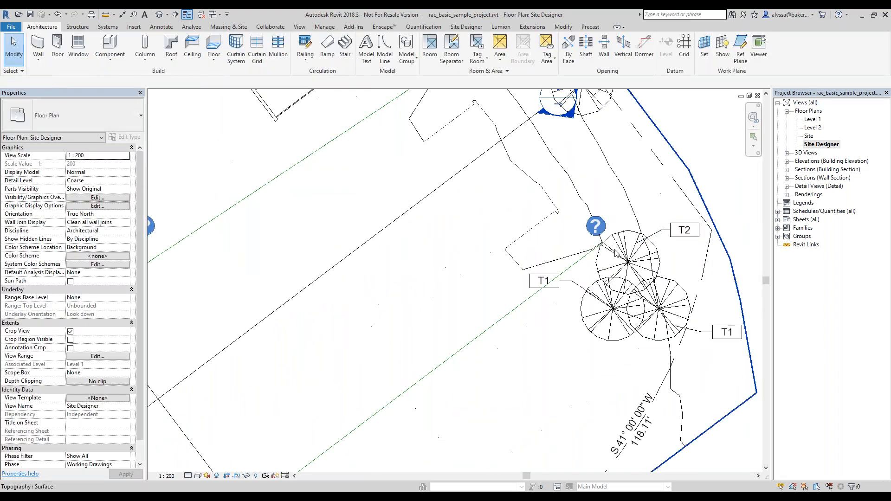
scroll(606, 217, up, 5)
scroll(598, 254, down, 4)
mouse_move(590, 254)
middle_down()
mouse_move(597, 400)
mouse_move(575, 325)
middle_up()
click(471, 235)
scroll(574, 325, up, 8)
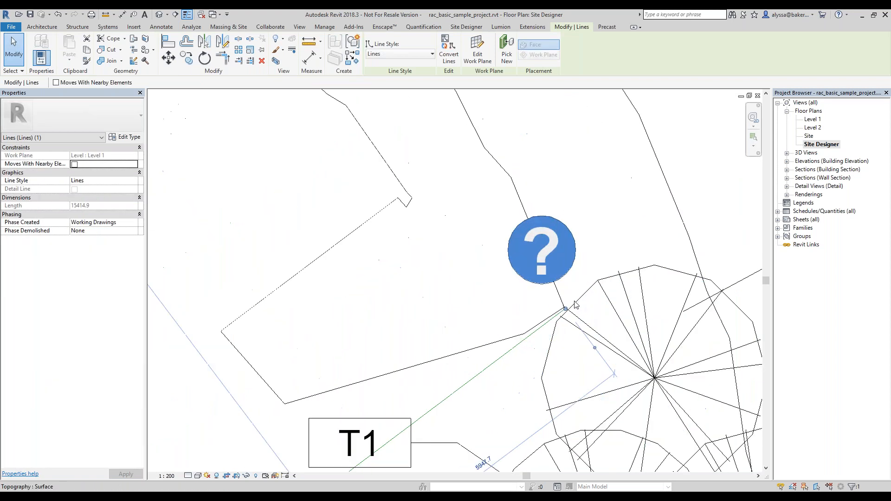
scroll(573, 306, down, 6)
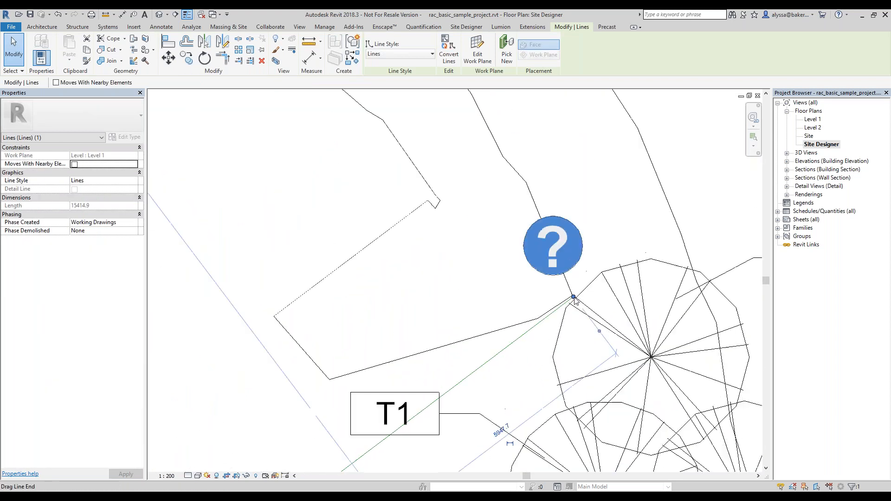
scroll(574, 300, down, 5)
middle_drag(515, 308, 521, 265)
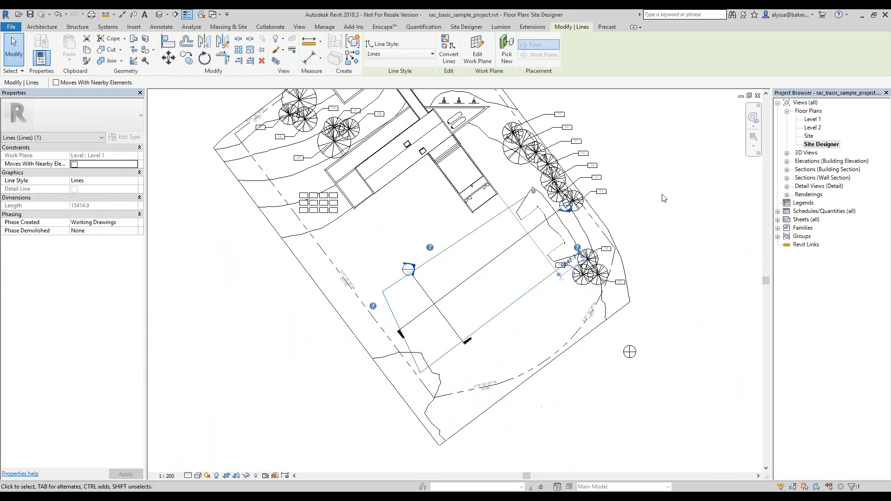
click(663, 198)
Locate a Point Wipeout with the drawn loop as existing host line, show the affected points and remove those inside
scroll(453, 268, up, 1)
middle_drag(486, 239, 472, 290)
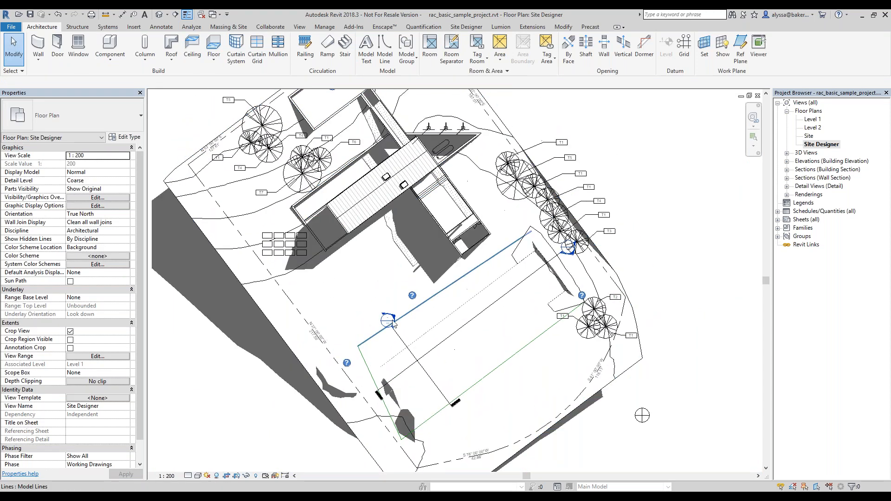
click(471, 27)
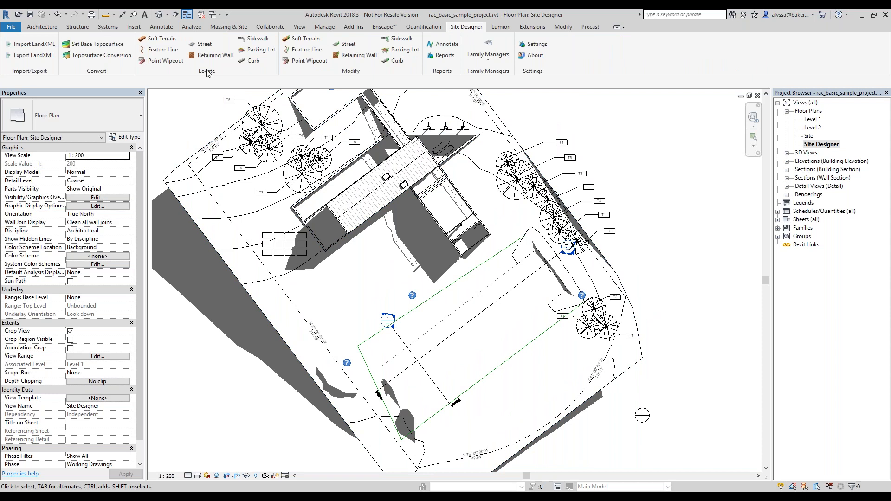
click(175, 62)
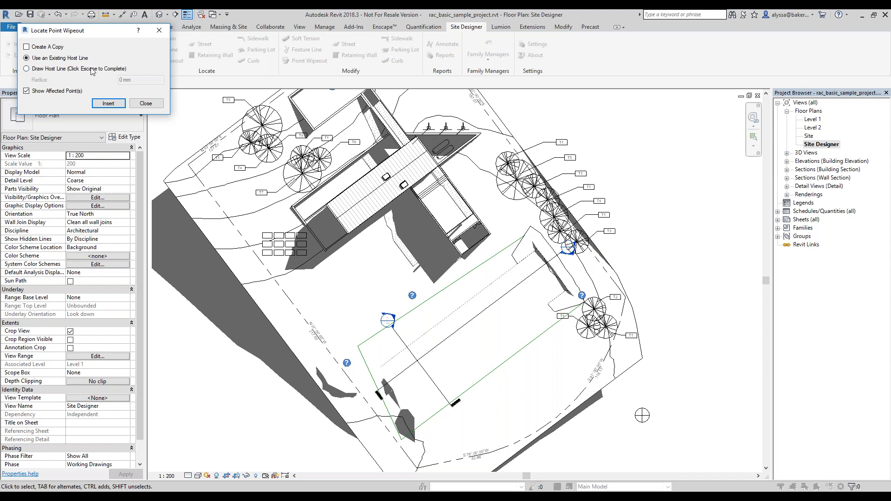
click(104, 106)
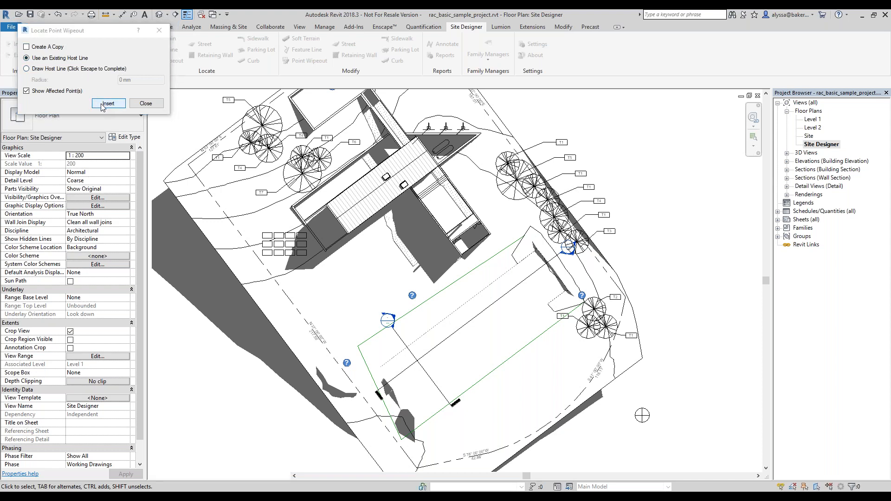
scroll(539, 254, up, 3)
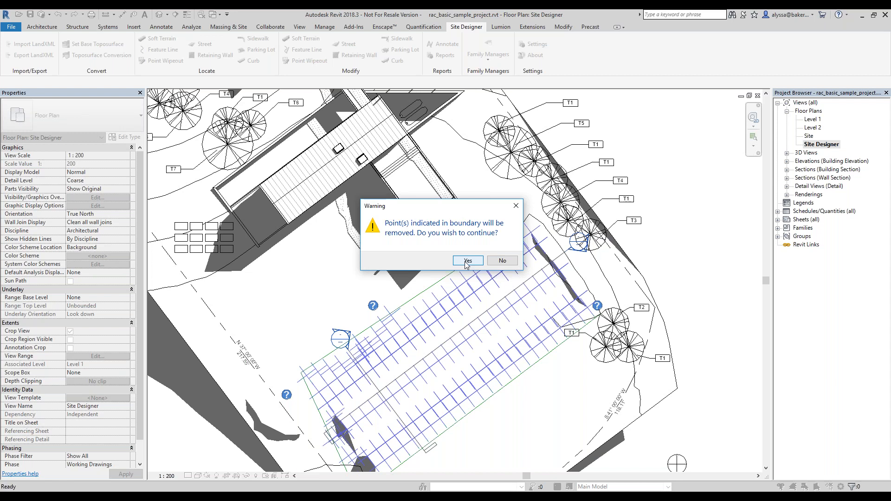
click(467, 261)
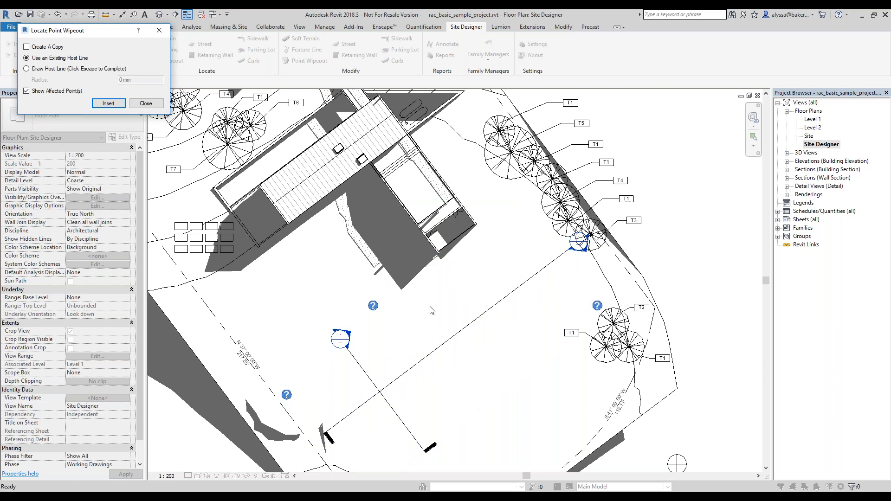
click(146, 103)
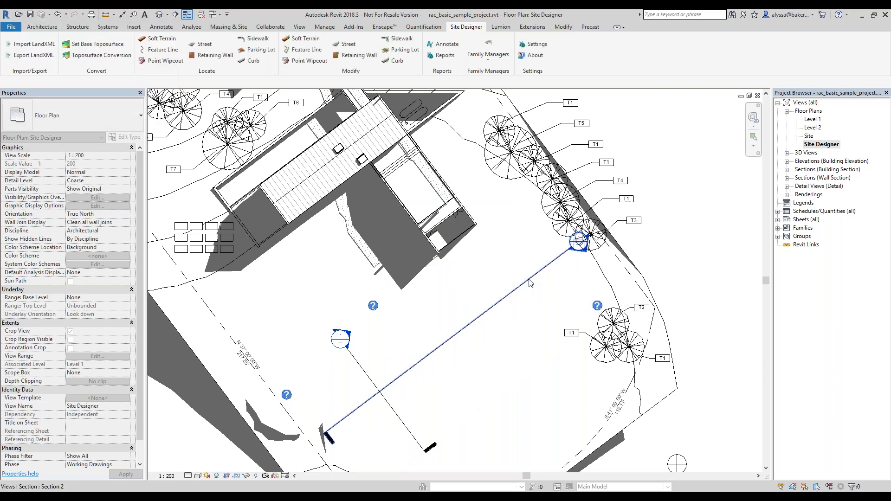
Review the cleared terrain and the family, type, elevation and host line options for locating a soft terrain
scroll(532, 287, down, 4)
scroll(532, 306, up, 2)
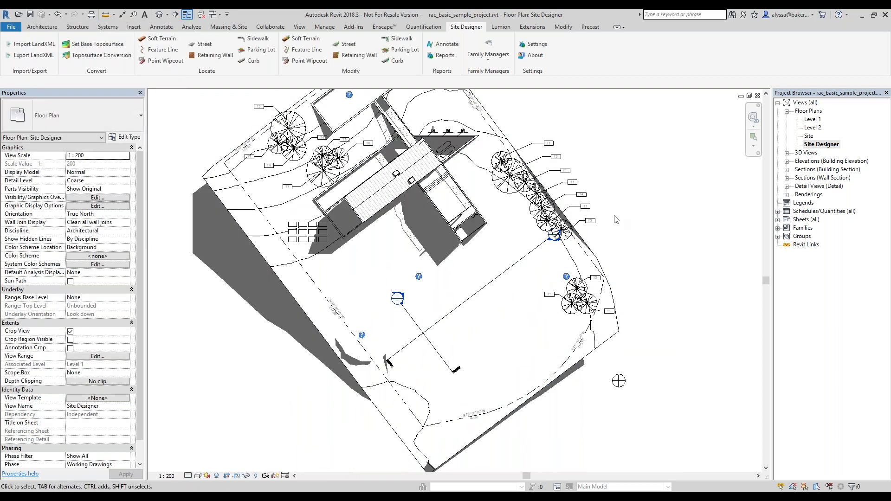
scroll(616, 232, up, 1)
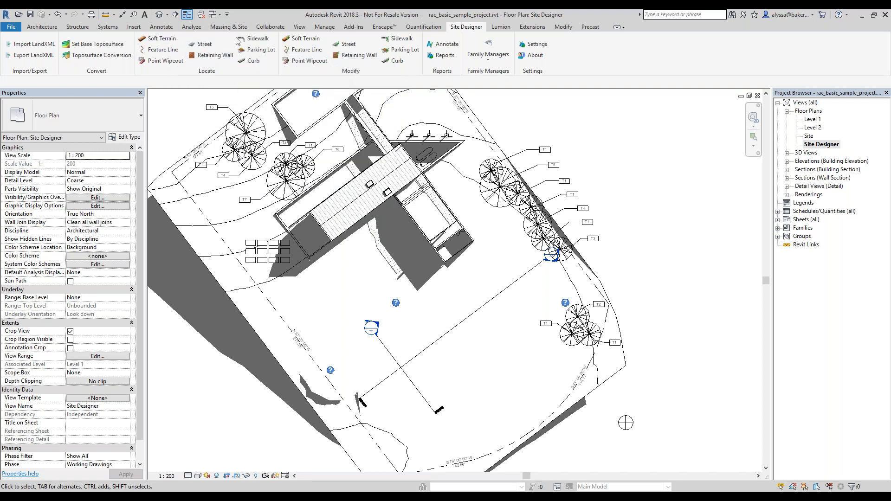
click(169, 41)
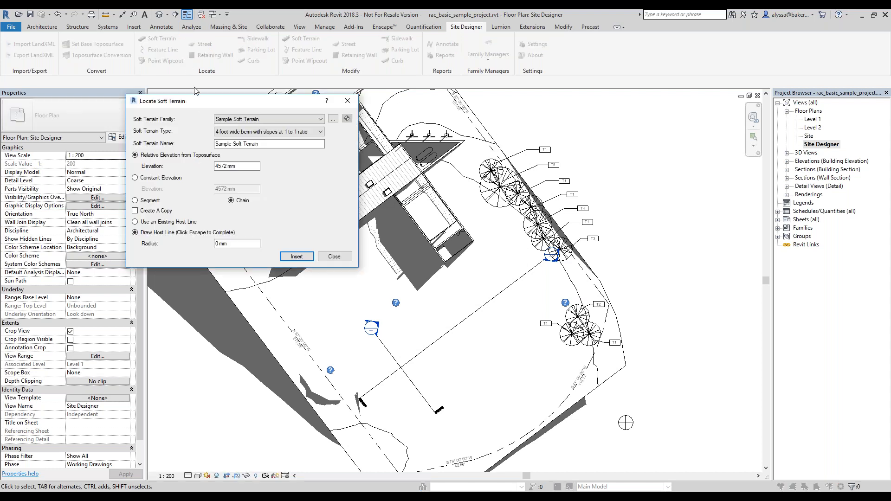
mouse_move(201, 105)
mouse_down()
mouse_move(112, 51)
mouse_move(104, 63)
mouse_up()
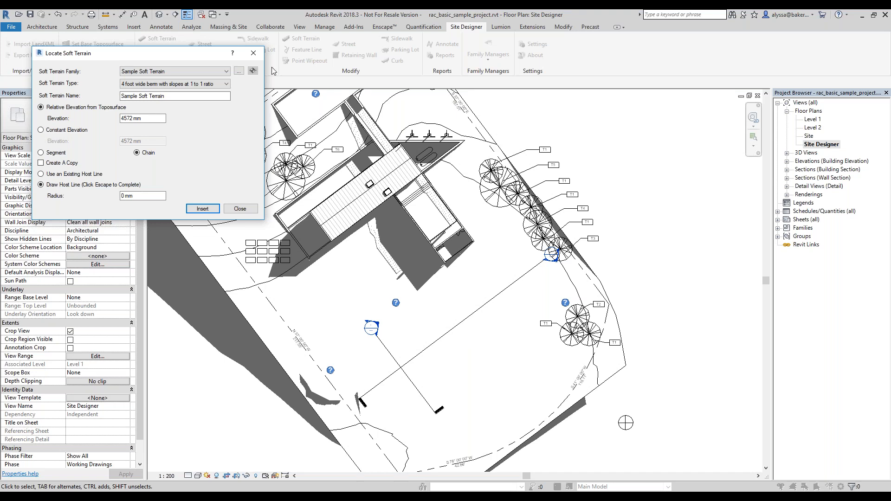
click(253, 54)
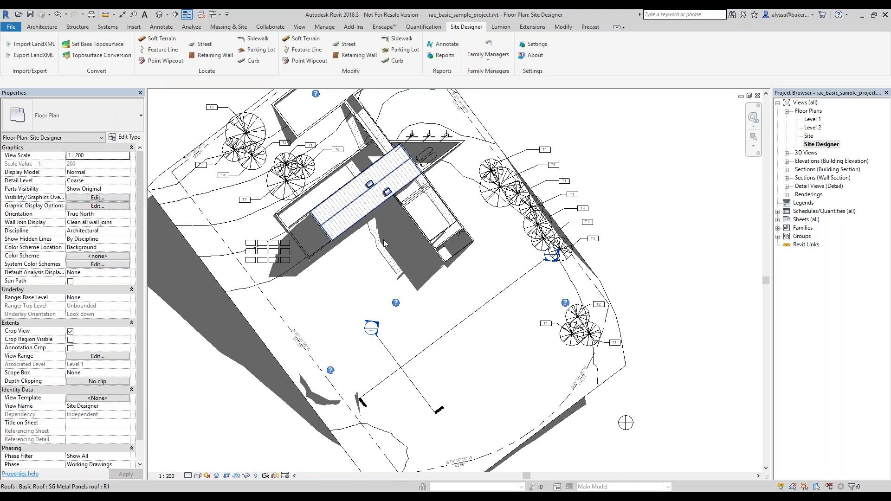
scroll(436, 255, down, 2)
middle_drag(438, 292, 429, 267)
scroll(437, 273, up, 2)
scroll(464, 290, up, 2)
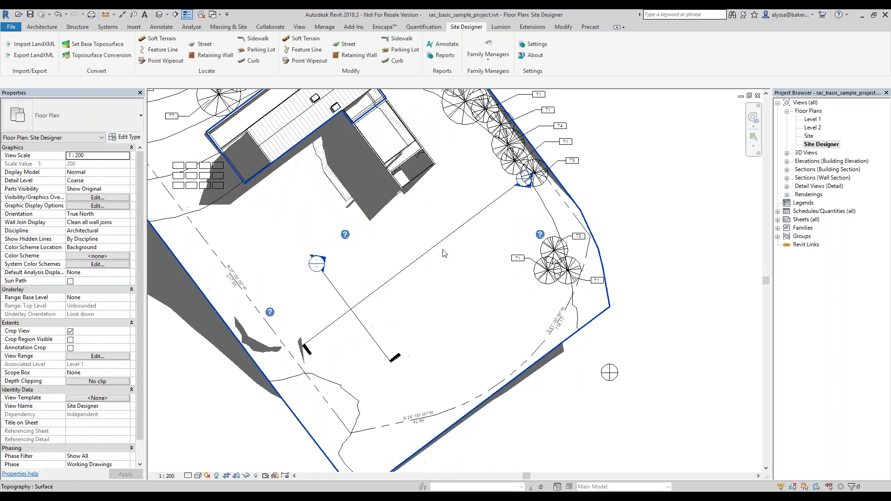
scroll(313, 329, up, 1)
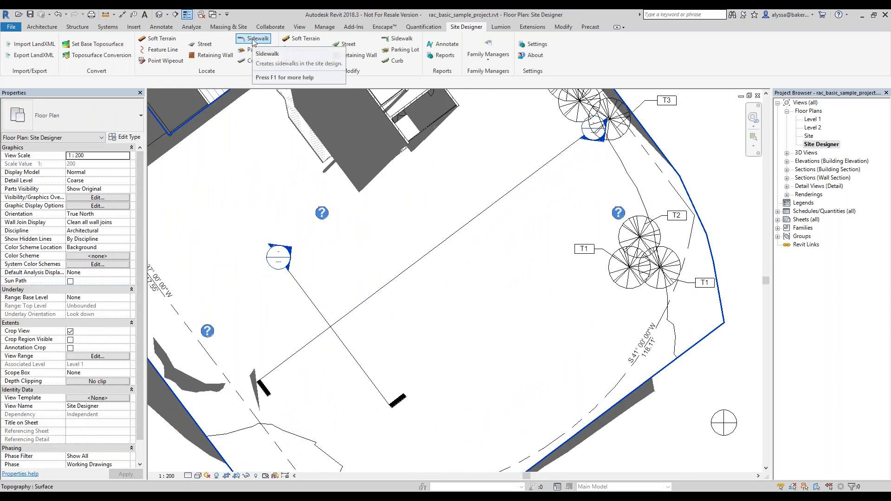
click(38, 28)
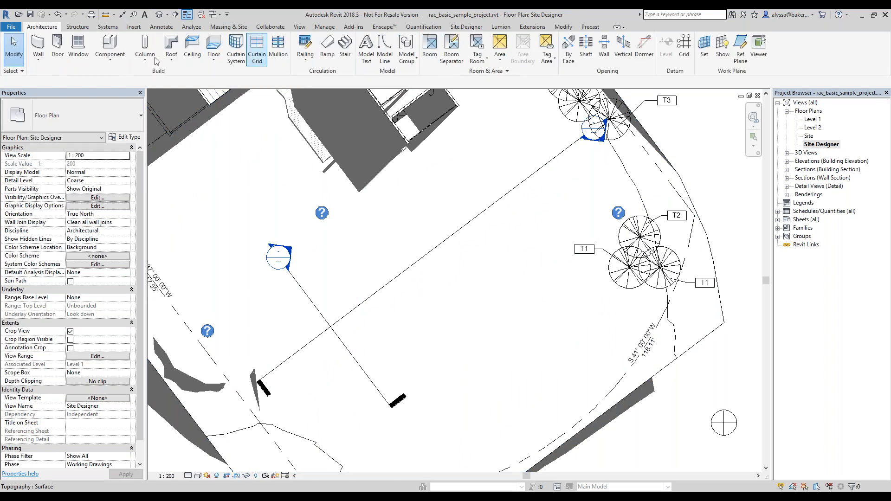
Start locating a sidewalk and check which sidewalk families and types are available
click(467, 27)
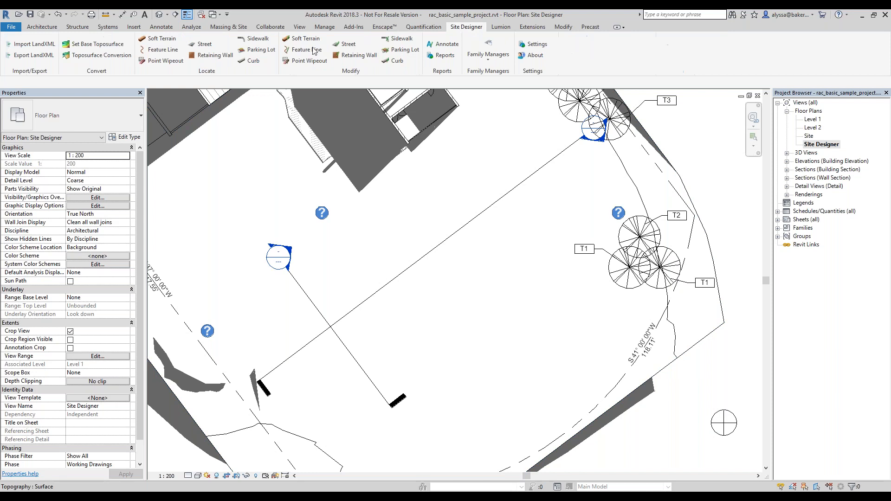
click(260, 39)
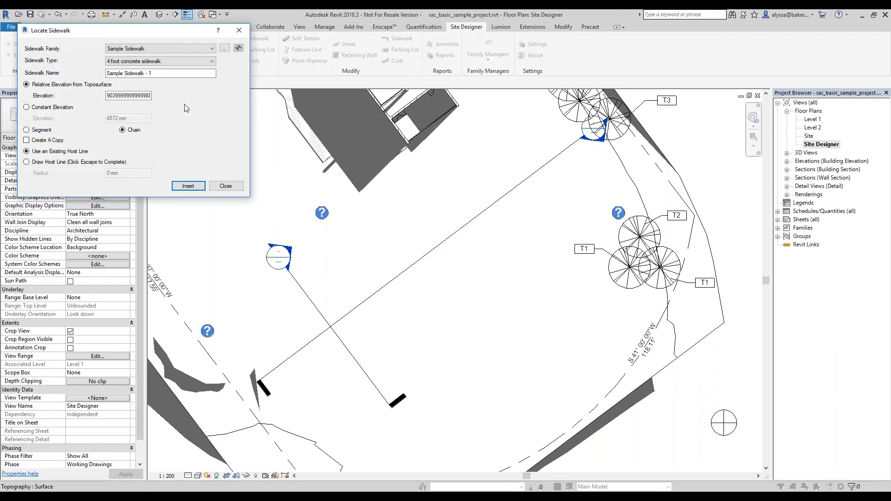
click(212, 49)
click(214, 53)
click(183, 62)
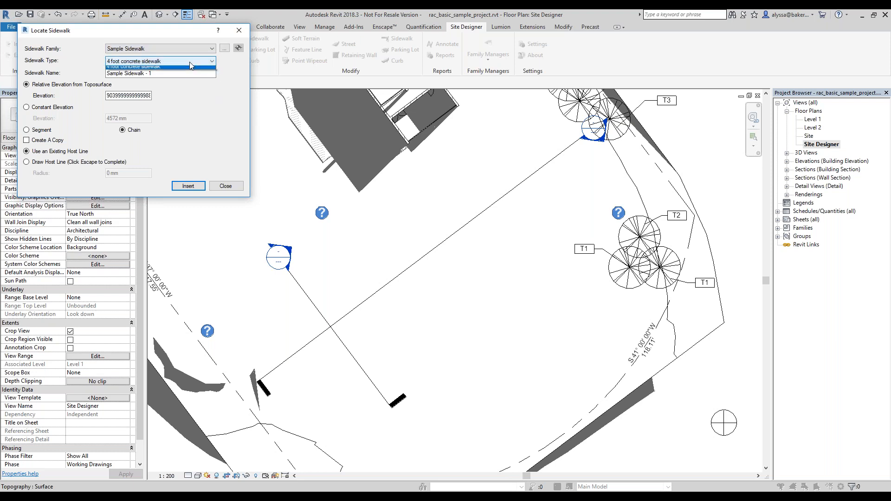
click(122, 61)
Load the Sample Sidewalk - Metric.rfa family for the sidewalk and choose the type 120cm 1 pct slope
click(225, 49)
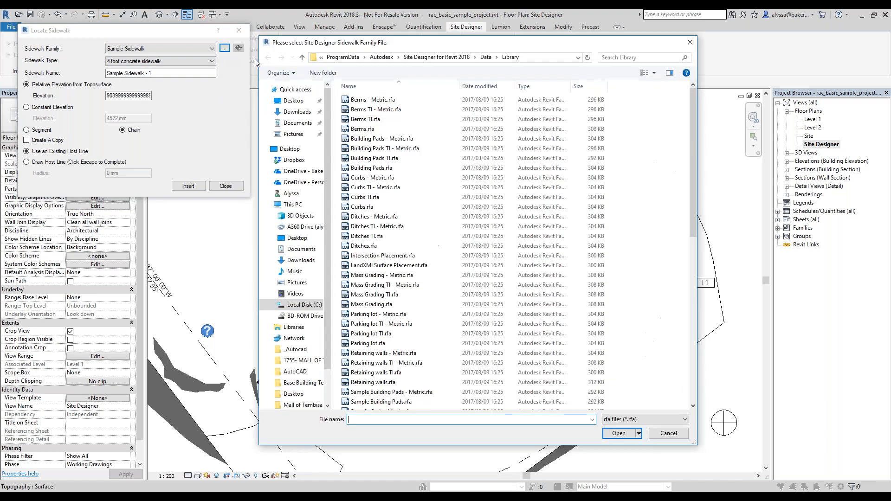
scroll(372, 293, down, 2)
scroll(374, 293, down, 7)
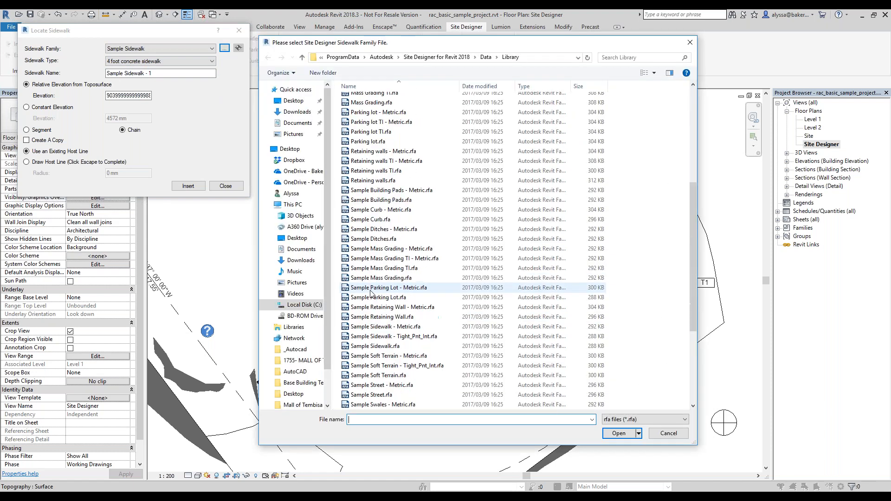
click(381, 279)
click(385, 269)
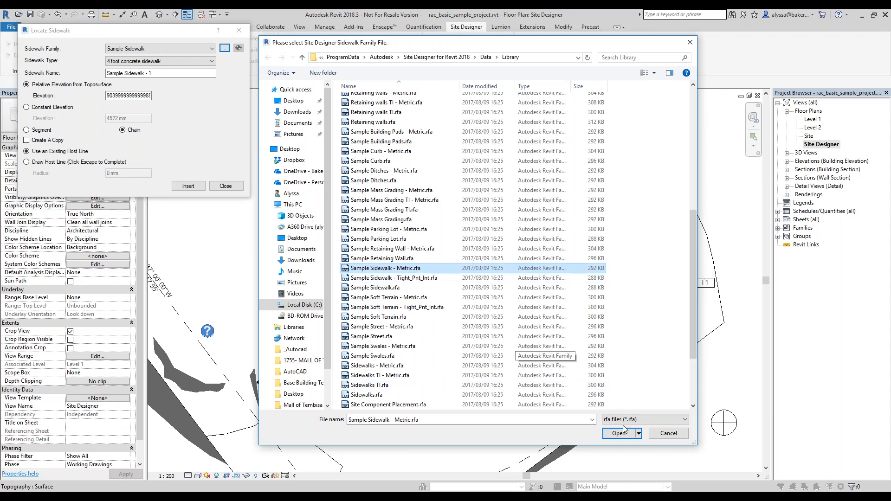
click(635, 434)
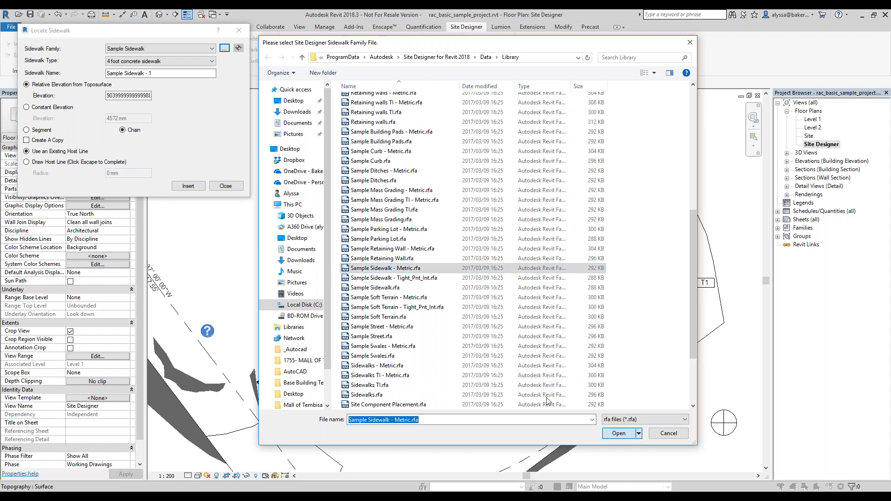
click(144, 63)
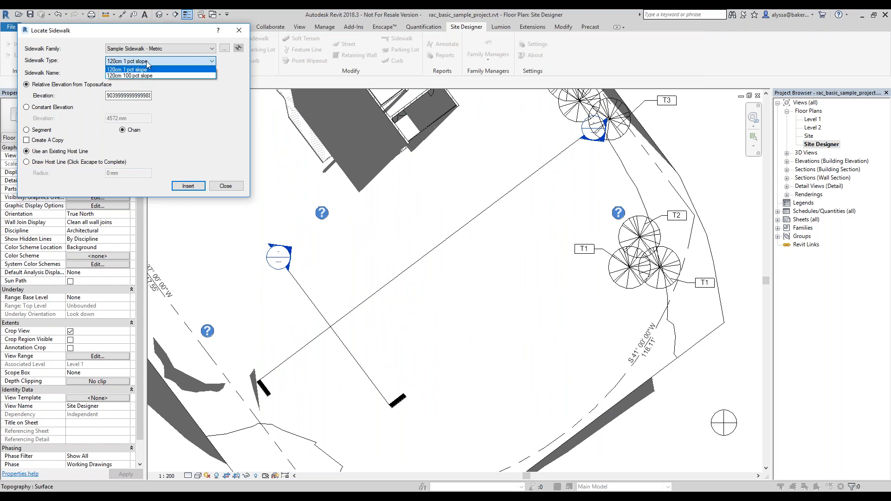
click(147, 69)
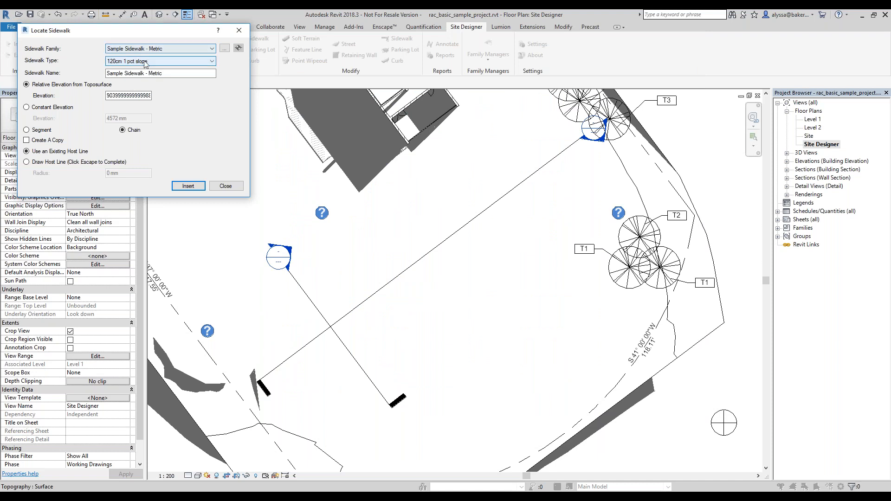
Name the new sidewalk Sidewalk 1
drag(168, 73, 145, 69)
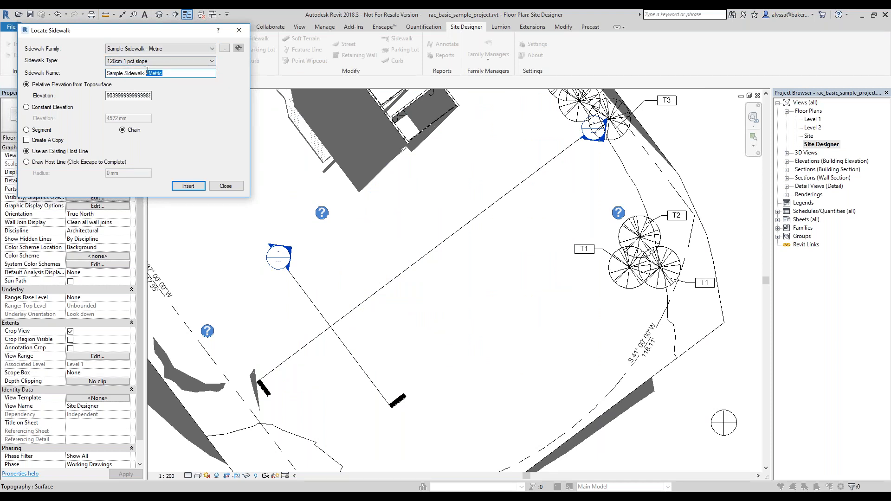
text(1)
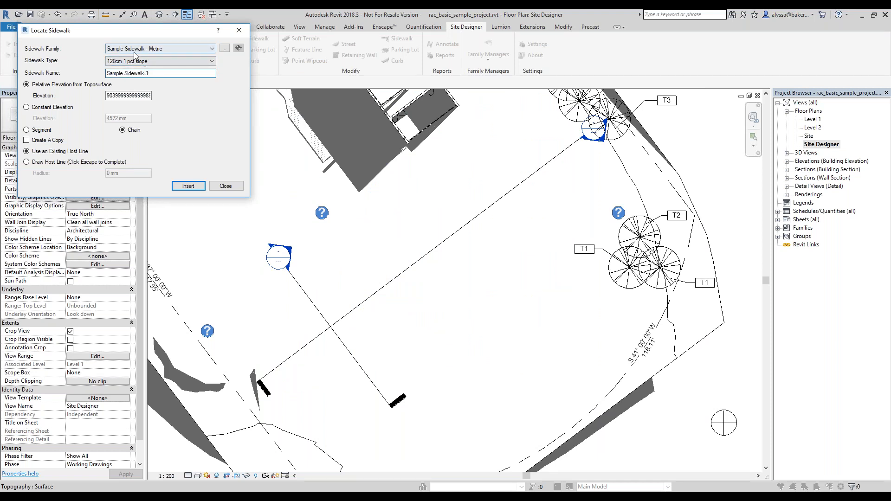
drag(124, 73, 104, 69)
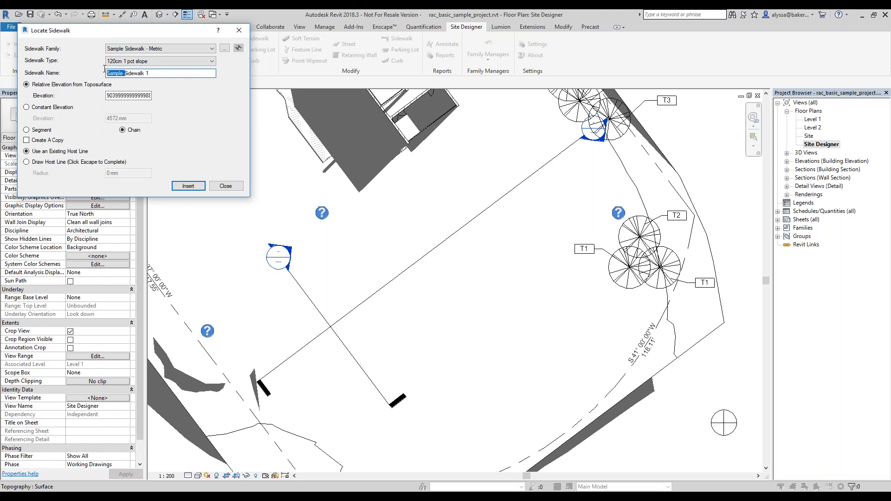
key(Delete)
Enter 1000 mm as the relative elevation and switch the sidewalk to a constant elevation of 1000 mm
drag(108, 96, 160, 101)
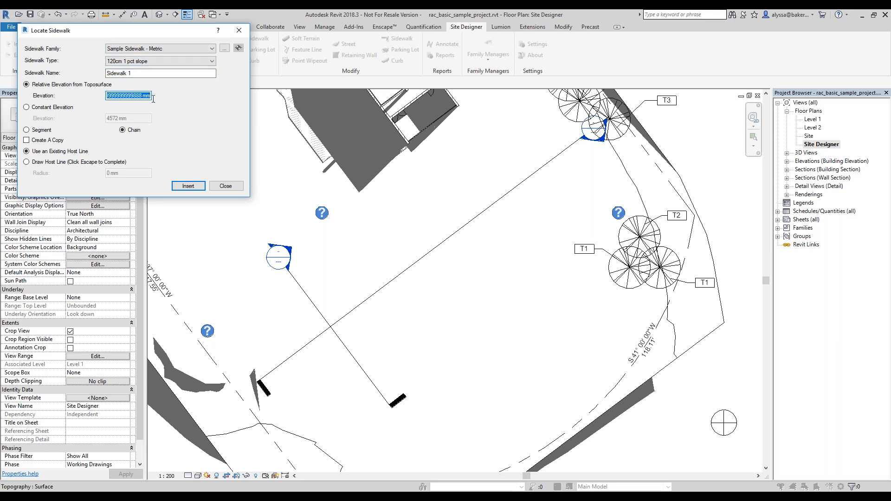
text(1000)
click(27, 107)
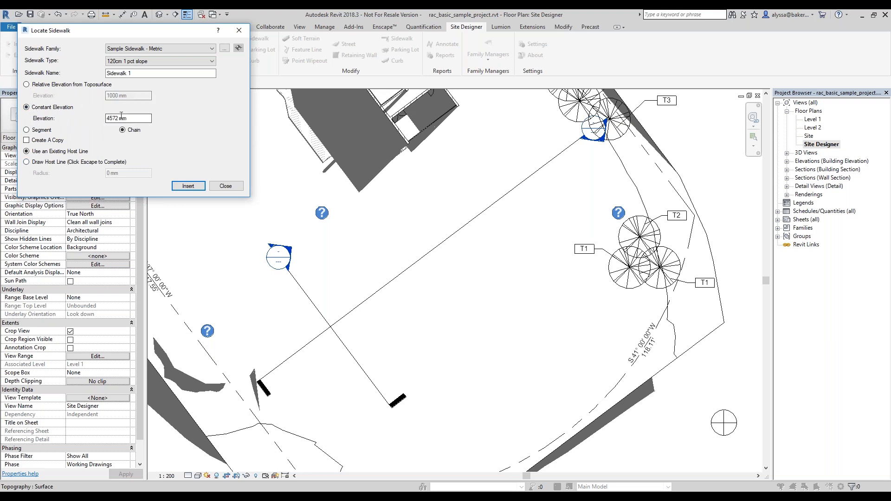
drag(116, 119, 105, 119)
text(1000mm)
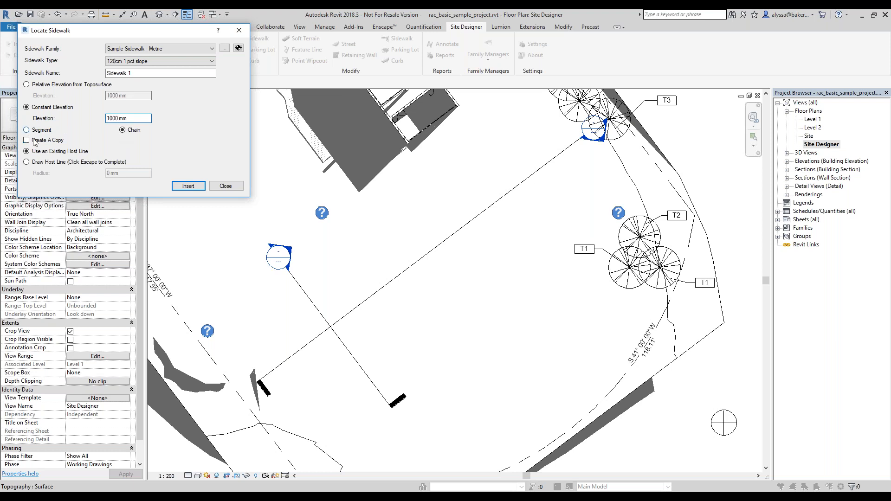
Insert the sidewalk along a newly drawn host line of two segments forming an L on the open terrain below the house
click(27, 162)
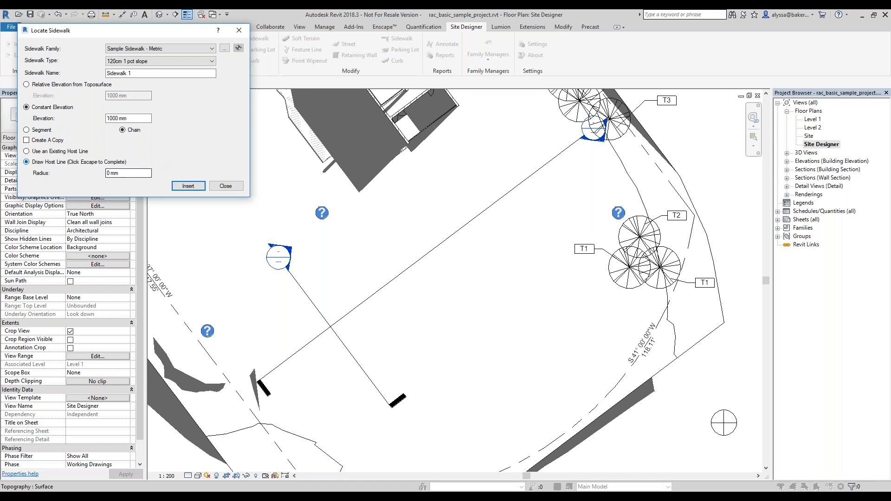
click(188, 186)
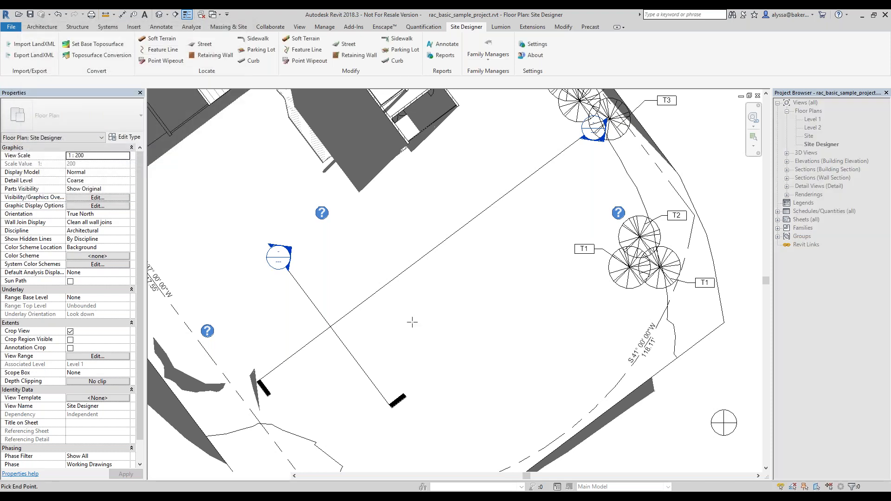
click(333, 352)
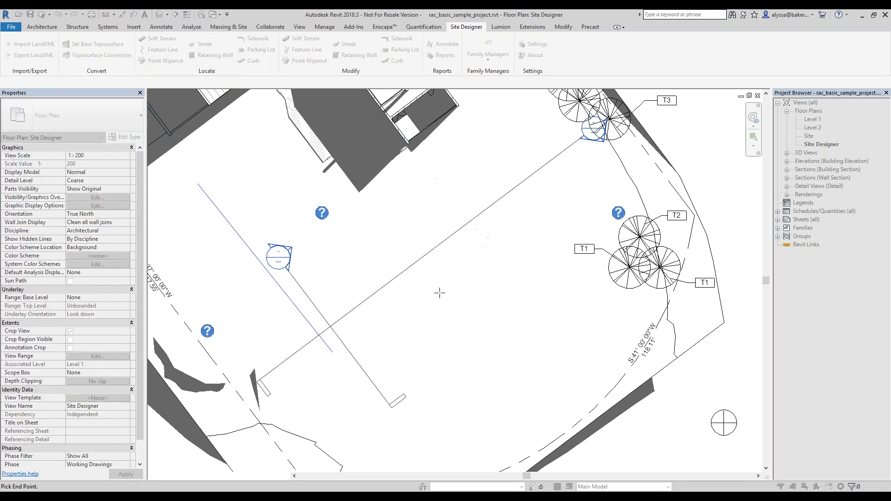
click(477, 236)
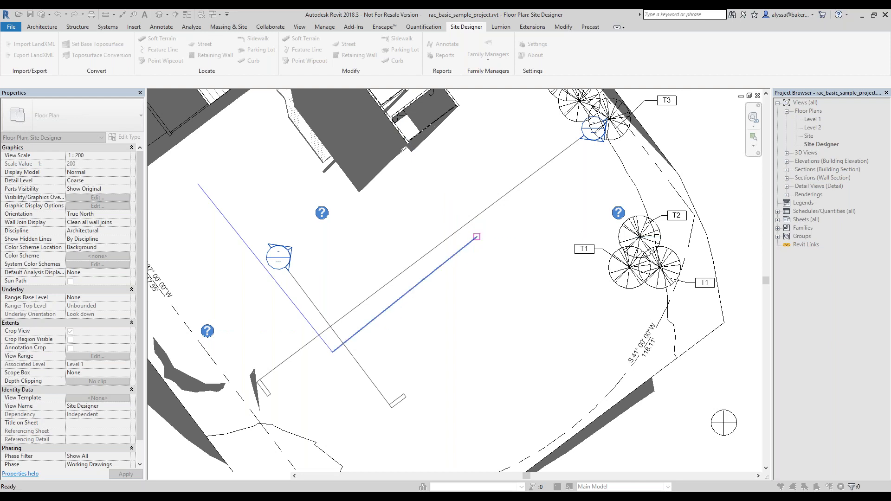
scroll(475, 192, down, 1)
scroll(476, 192, down, 2)
scroll(383, 250, up, 2)
scroll(474, 203, up, 1)
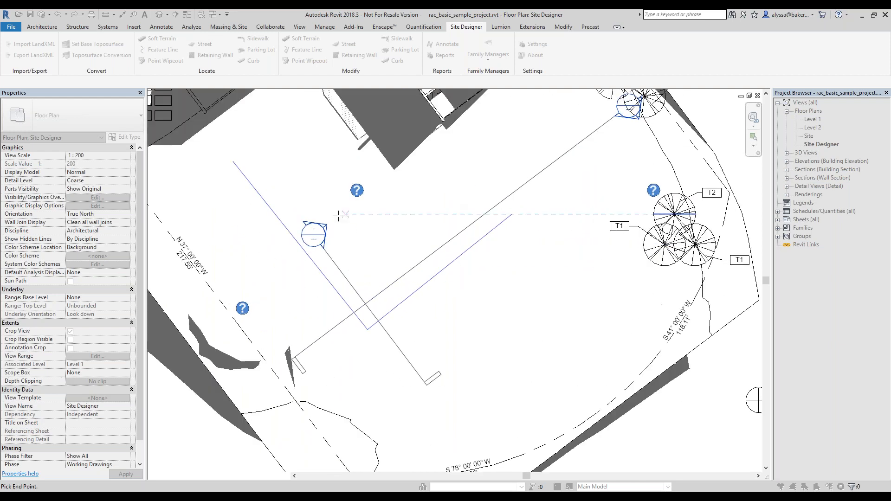
click(499, 158)
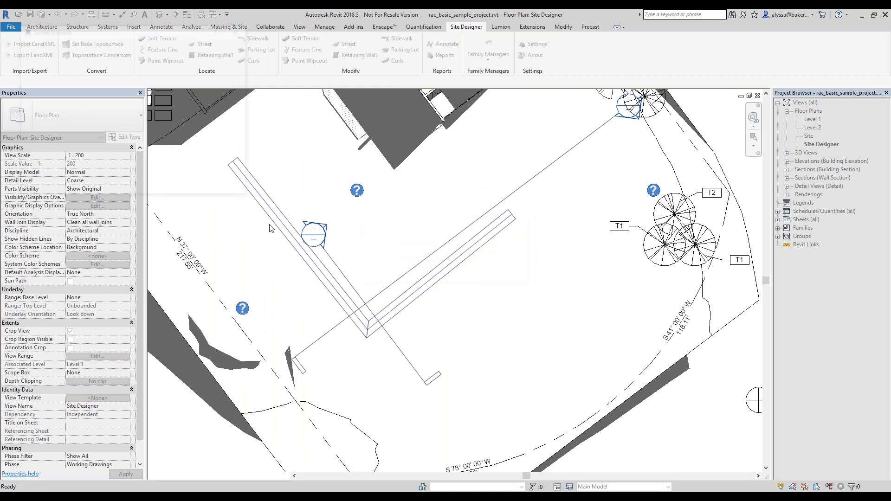
Examine the new sidewalk and the terrain around it in the floor plan and in the default 3D view
scroll(476, 290, down, 2)
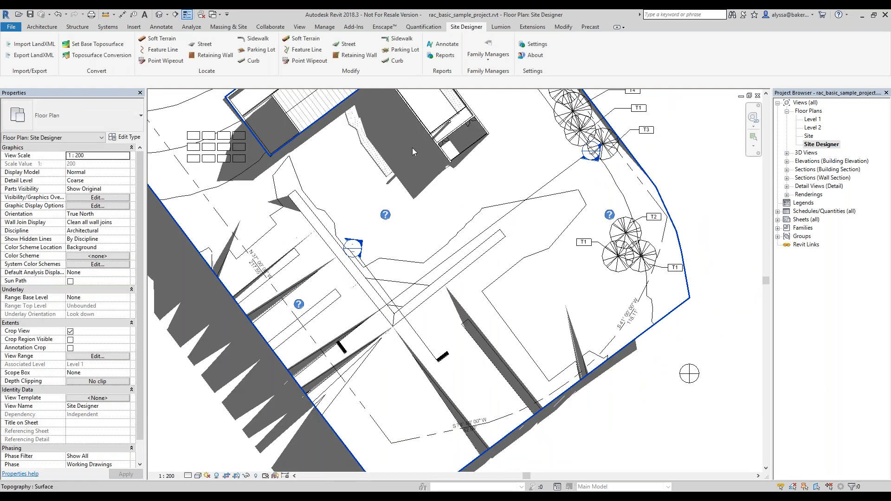
scroll(349, 232, up, 1)
scroll(349, 232, up, 1)
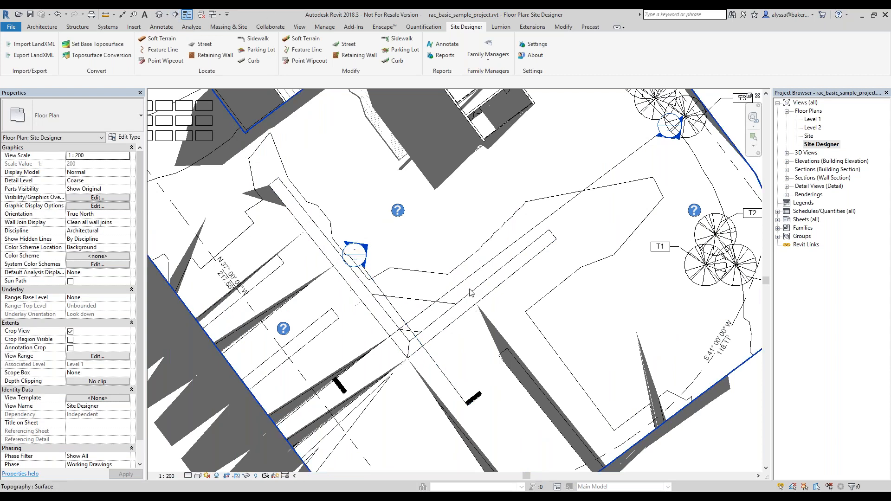
scroll(470, 292, down, 3)
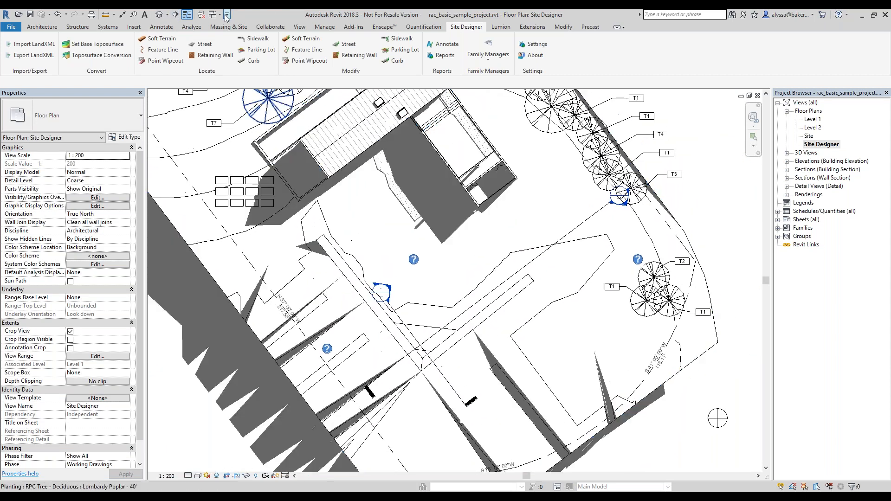
click(159, 15)
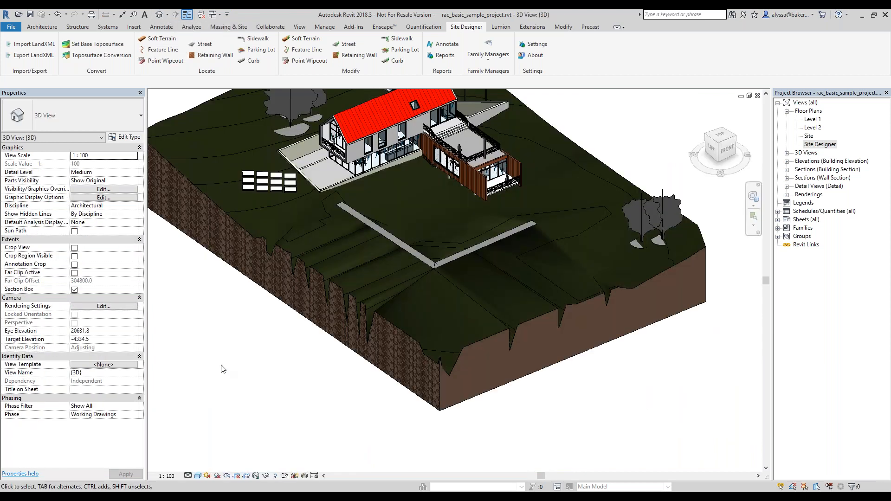
scroll(229, 364, up, 2)
scroll(204, 416, down, 2)
scroll(240, 405, up, 2)
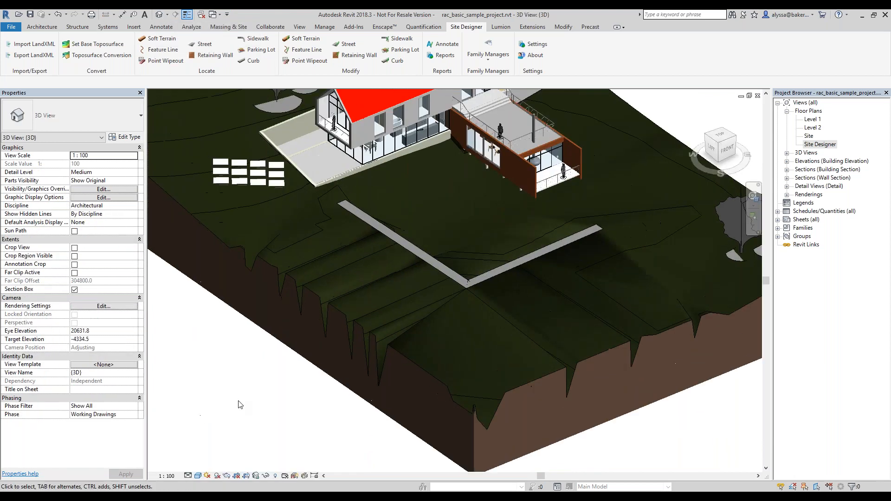
scroll(240, 405, up, 1)
scroll(555, 322, up, 1)
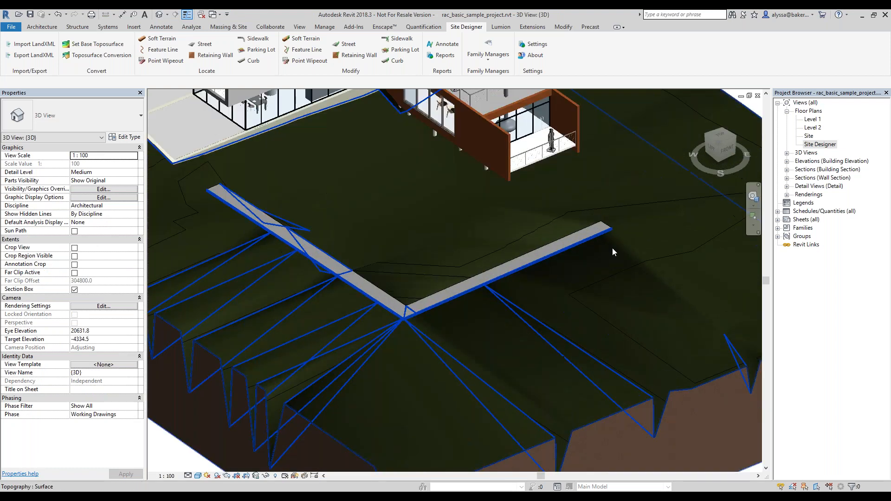
scroll(426, 247, down, 3)
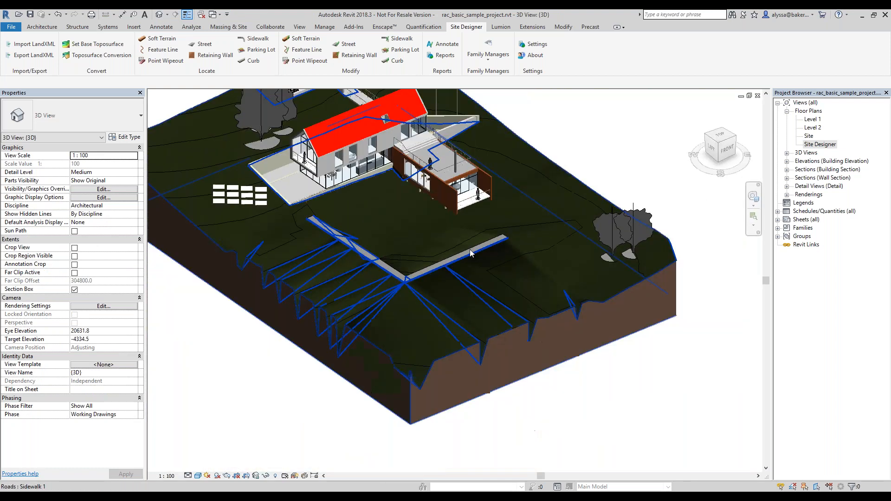
Highlight the sidewalk in the 3D view and look at it from above along the model's right side
click(544, 238)
shift+middle_drag(544, 238, 533, 246)
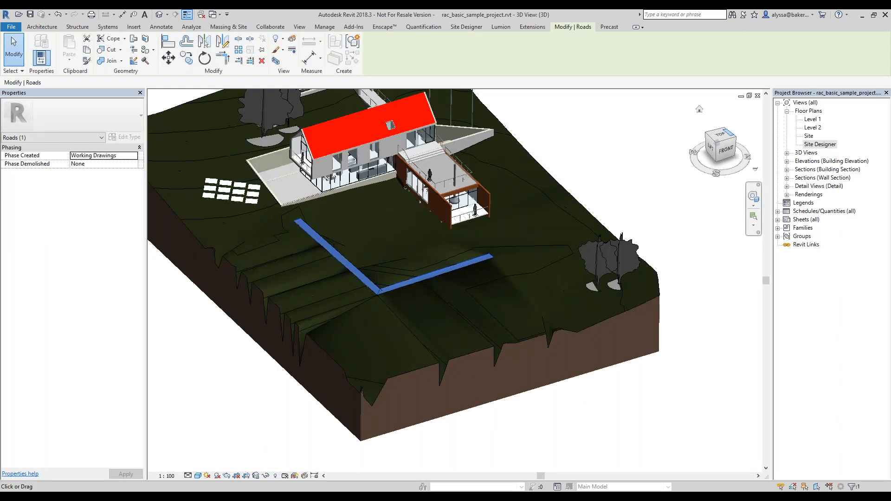
click(727, 131)
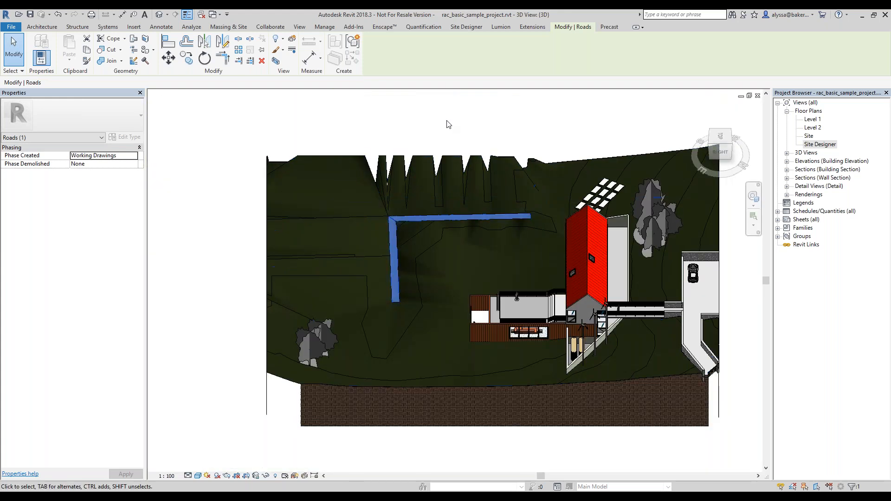
click(446, 130)
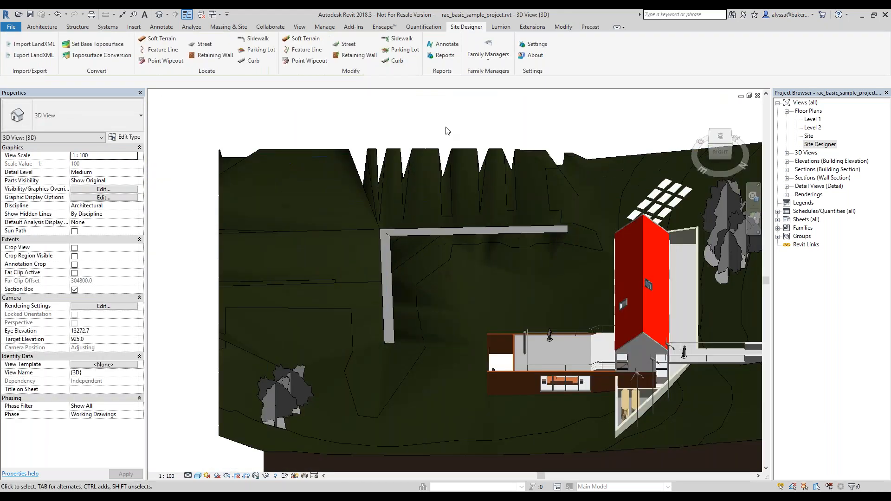
Open the toposurface for editing, check the elevations of the sidewalk corner point and a nearby terrain point, and cancel the edit
click(295, 155)
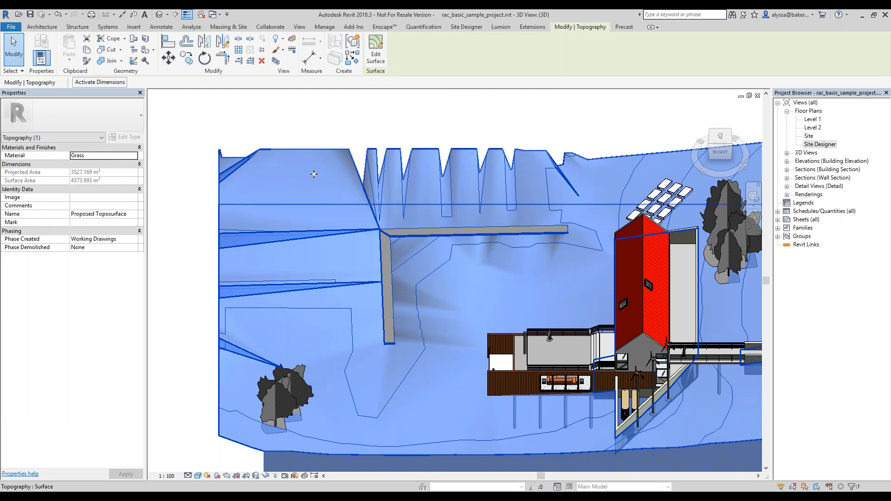
click(379, 59)
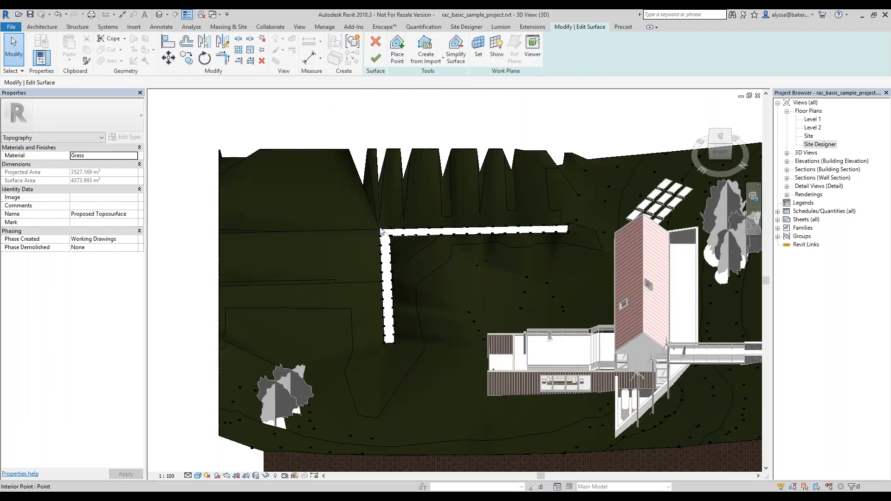
click(380, 229)
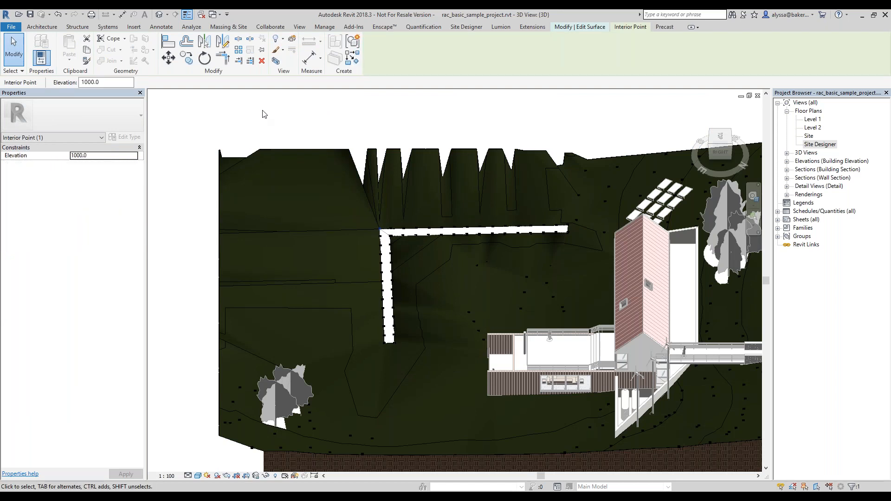
click(518, 116)
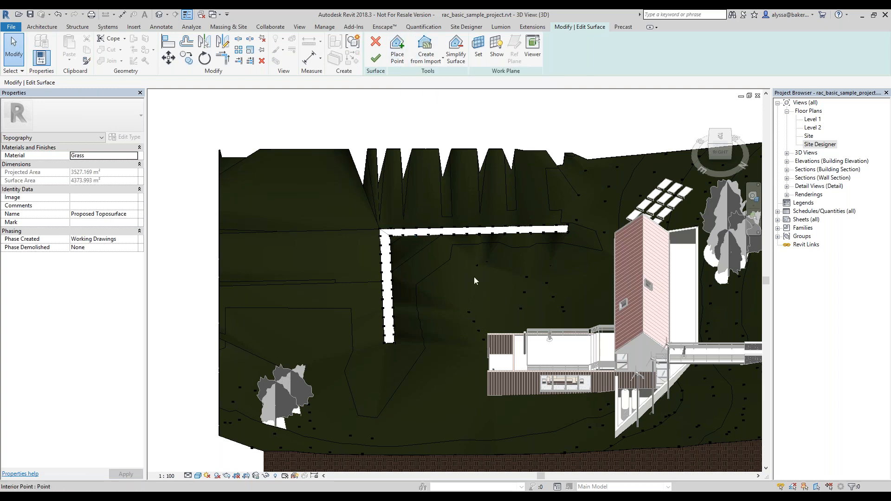
click(470, 312)
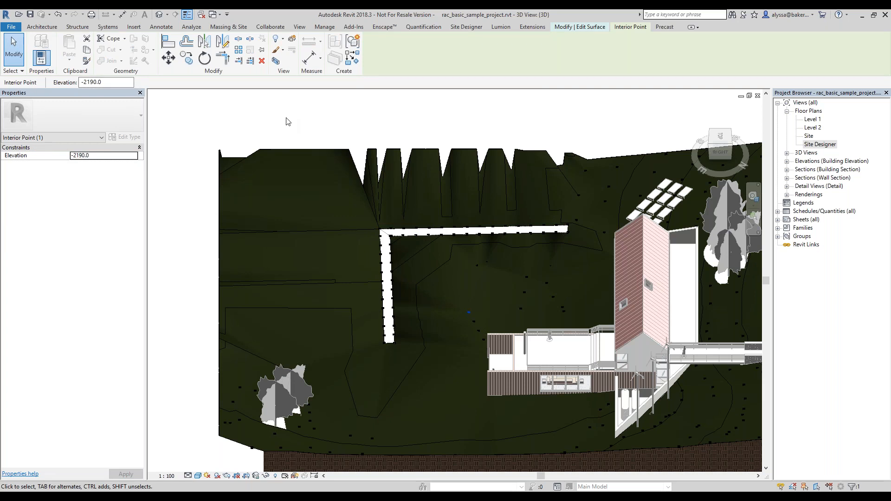
key(Escape)
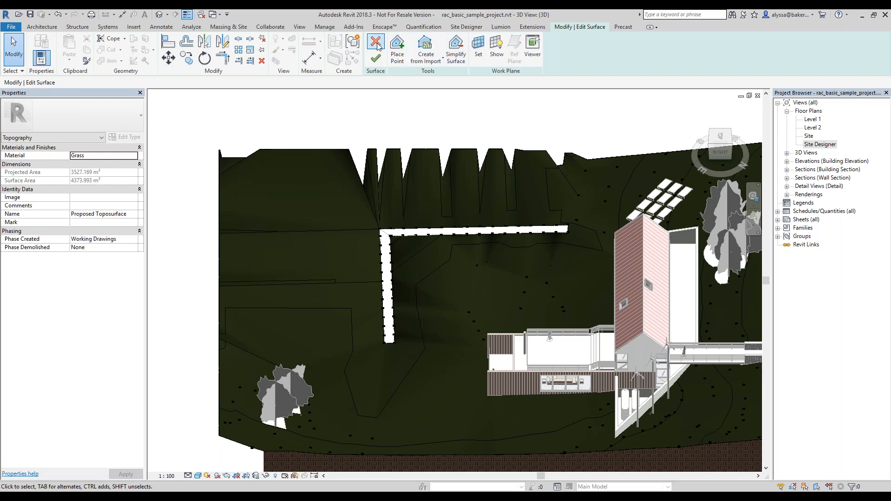
click(375, 44)
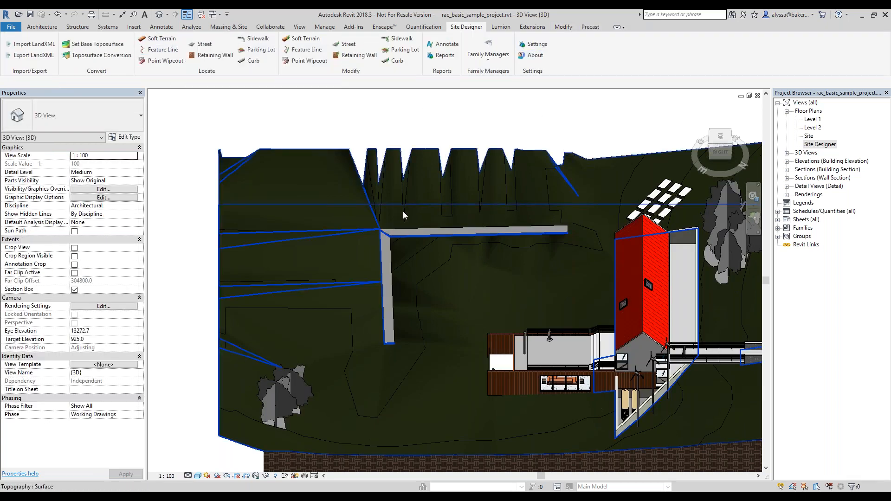
Turn the 3D view to an isometric angle and look closely at the L-shaped sidewalk and the terrain around it
scroll(403, 211, down, 5)
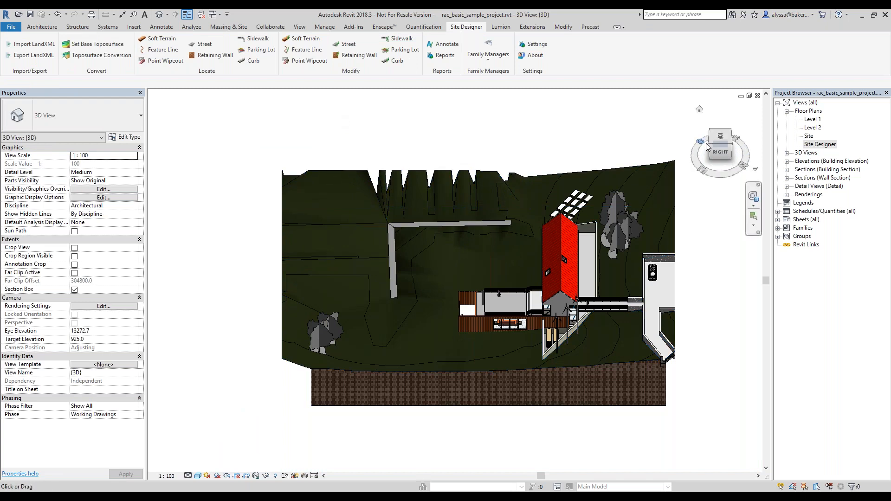
click(710, 144)
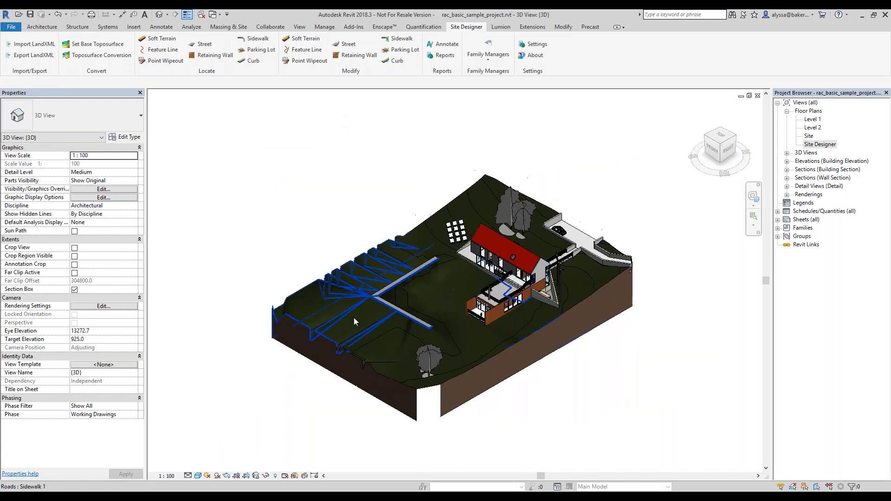
scroll(351, 319, up, 5)
scroll(499, 276, up, 2)
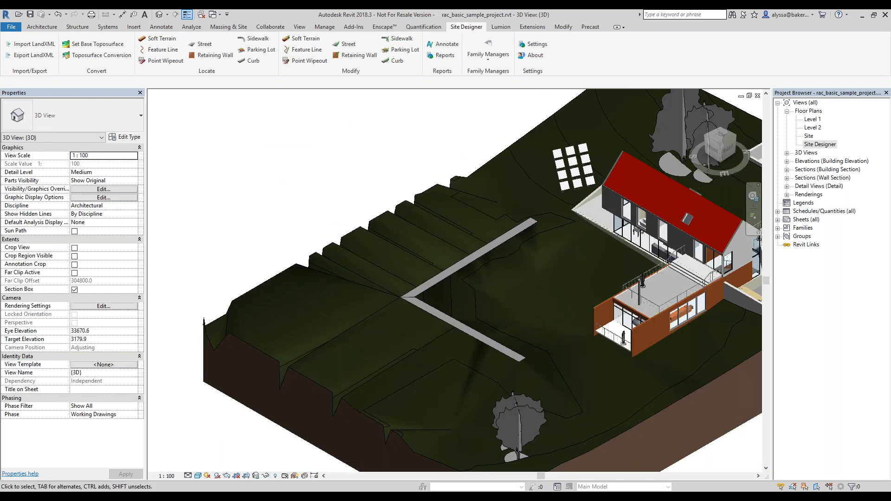
In the Site Designer floor plan, move the Section 2 line onto the parallel leg of the sidewalk and open that section's view
double_click(816, 144)
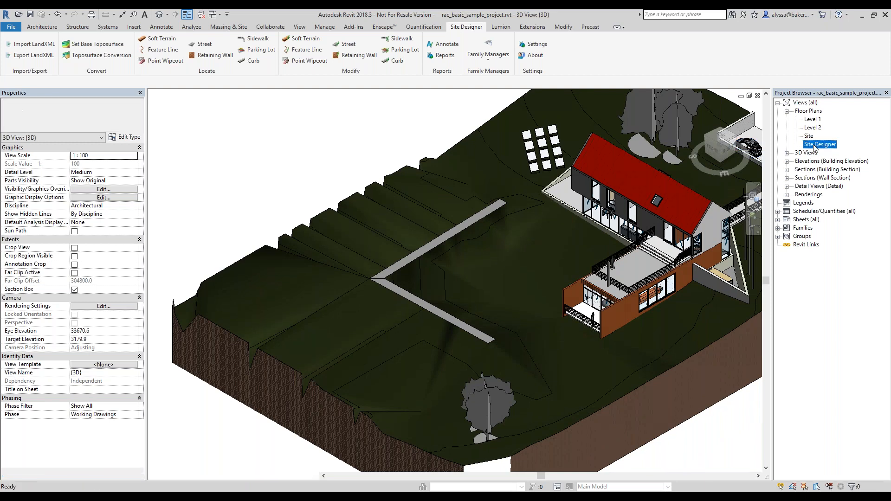
scroll(553, 218, down, 4)
scroll(543, 250, up, 4)
middle_drag(467, 313, 464, 325)
scroll(464, 325, up, 3)
scroll(495, 256, down, 2)
scroll(495, 259, down, 1)
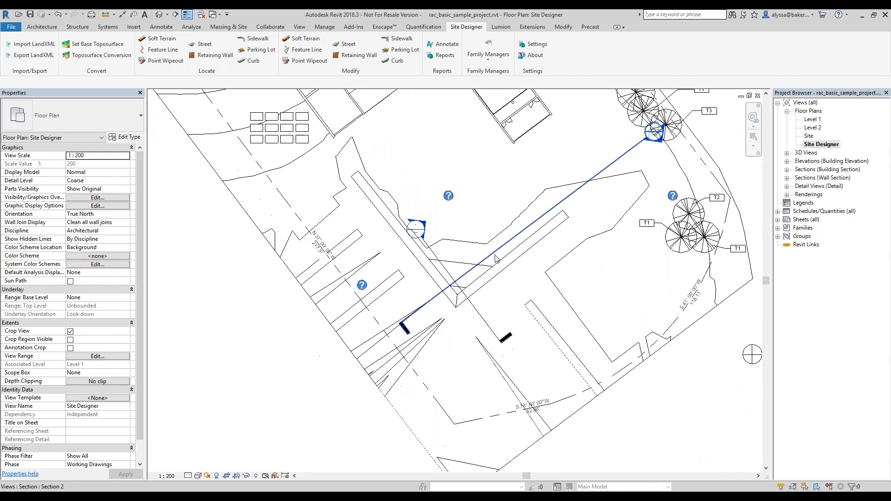
click(495, 257)
scroll(460, 318, up, 4)
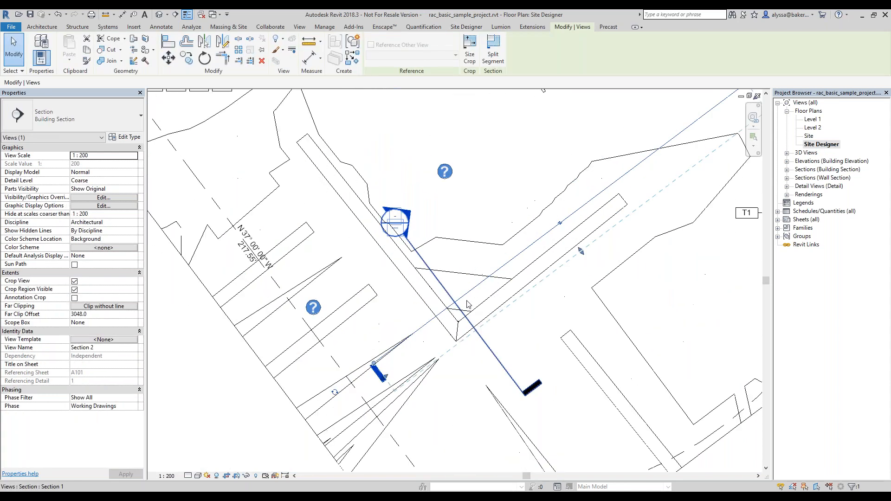
scroll(515, 278, down, 2)
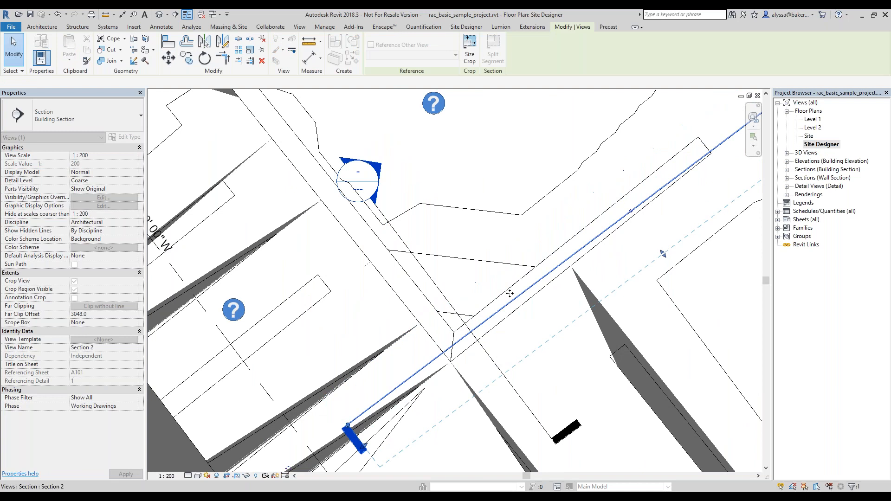
right_click(535, 276)
click(573, 91)
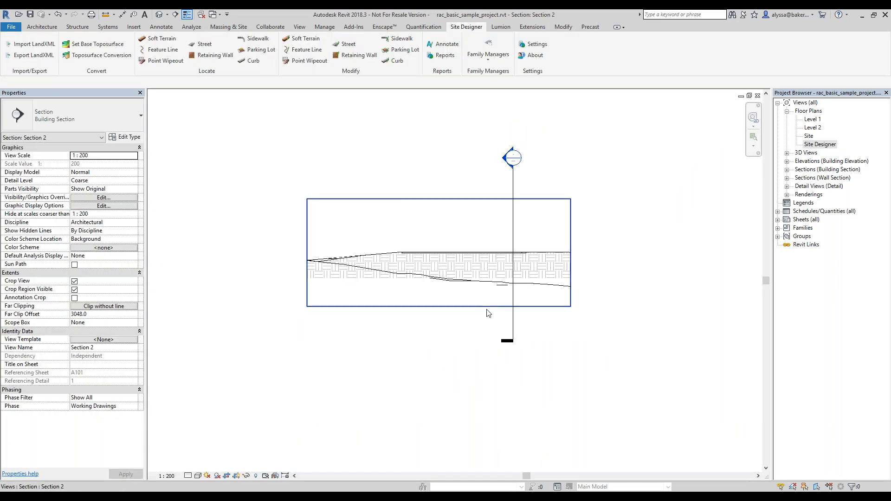
Enlarge the Section 2 crop region downward and to the right beyond the edge of the terrain
click(487, 307)
scroll(486, 308, down, 2)
drag(459, 307, 460, 400)
click(541, 319)
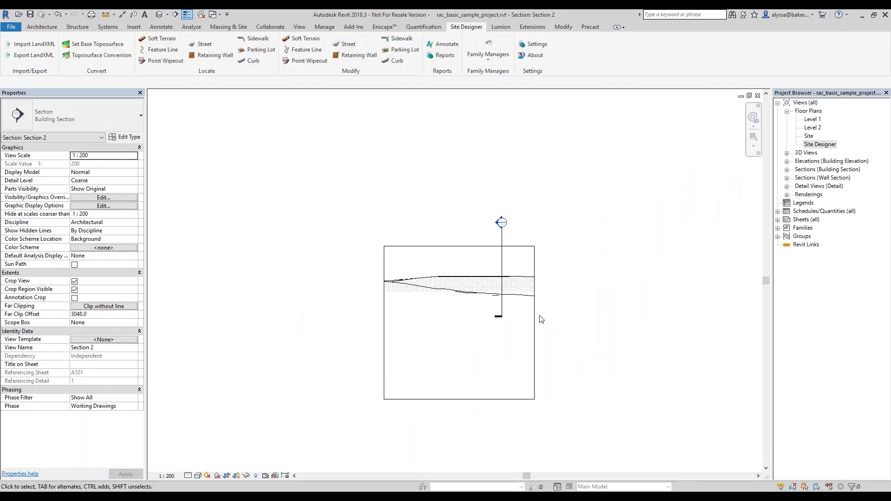
click(535, 320)
drag(534, 323, 681, 258)
click(681, 257)
middle_drag(542, 308, 535, 307)
scroll(550, 294, up, 5)
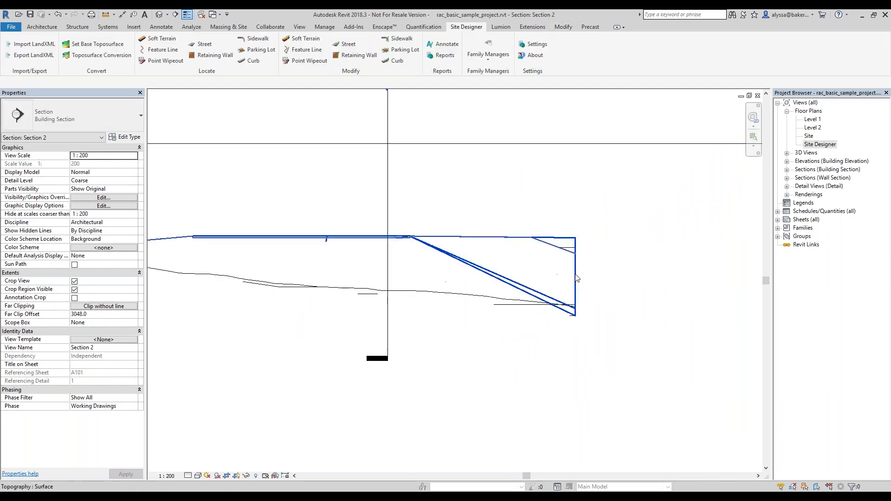
Extend the Section 2 crop region to the left past the tree and upward above the terrain
scroll(576, 274, down, 8)
click(487, 290)
drag(487, 291, 234, 260)
click(307, 221)
scroll(481, 253, up, 1)
click(481, 260)
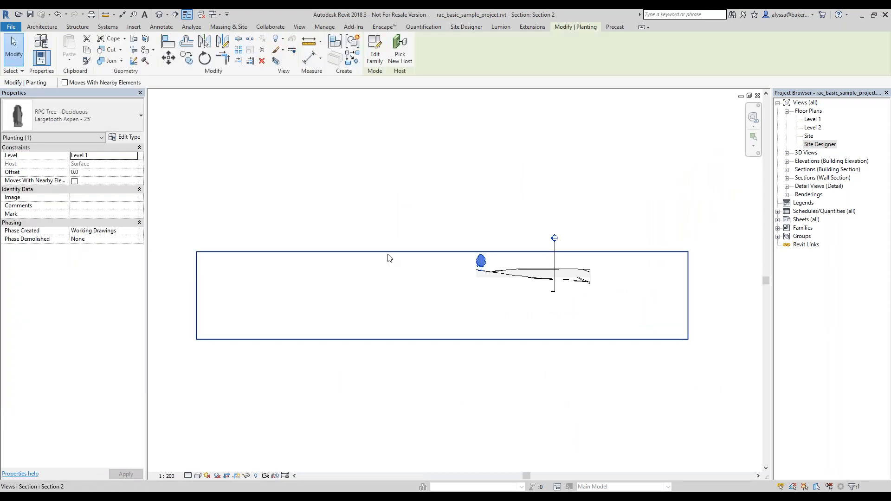
click(408, 252)
drag(444, 252, 442, 161)
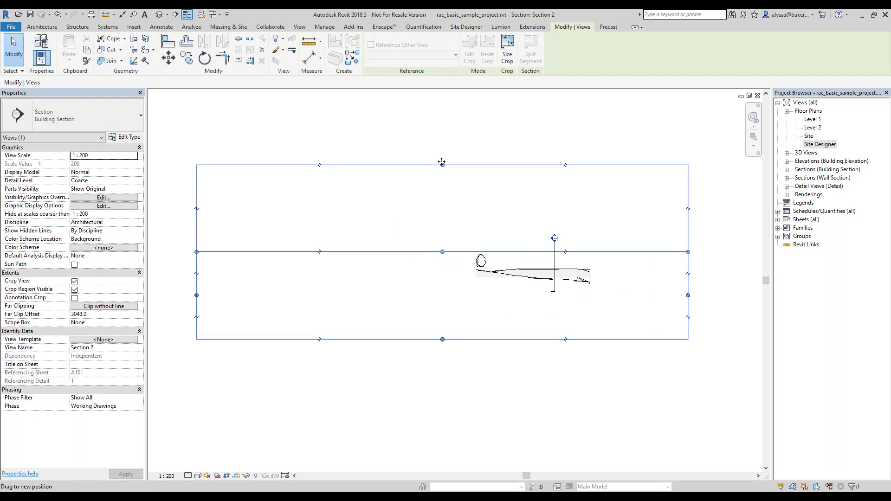
click(541, 412)
Examine in Section 2 how the terrain meets the sidewalk along its length, highlighting the sidewalk to identify it
scroll(535, 287, up, 2)
scroll(599, 280, up, 4)
middle_drag(618, 243, 588, 253)
scroll(605, 259, up, 2)
scroll(353, 260, up, 5)
scroll(337, 263, up, 1)
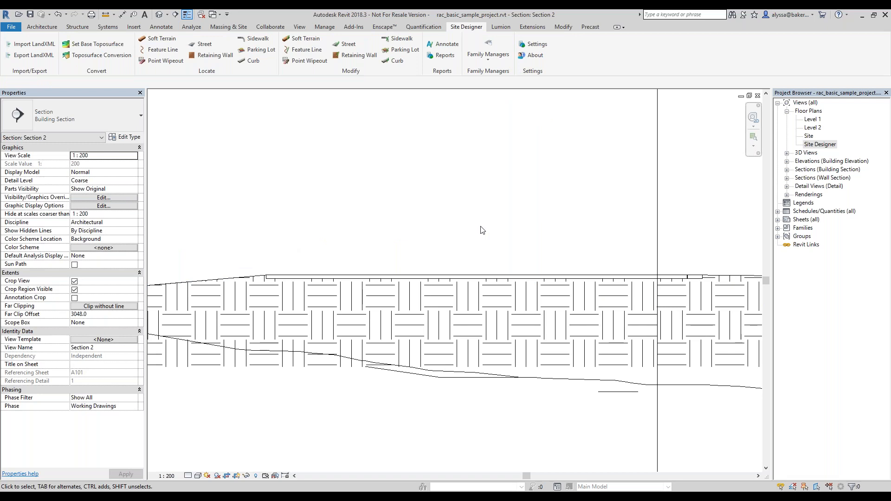
scroll(443, 227, down, 1)
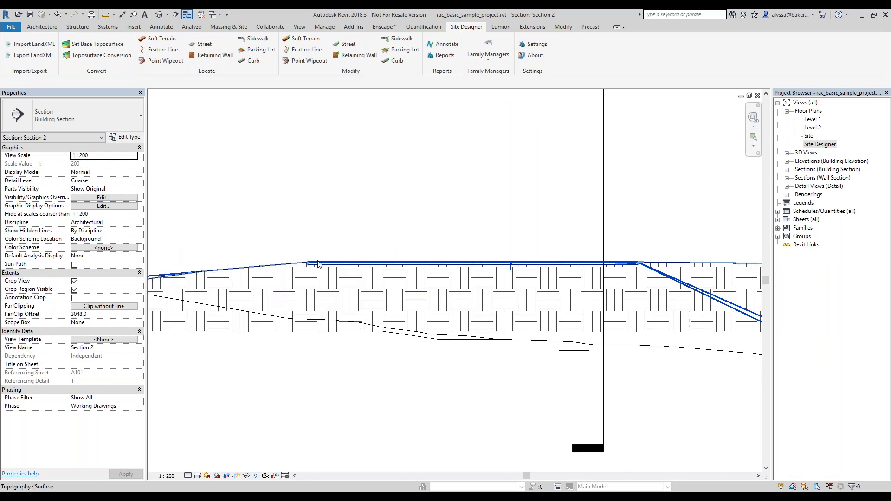
scroll(327, 263, down, 2)
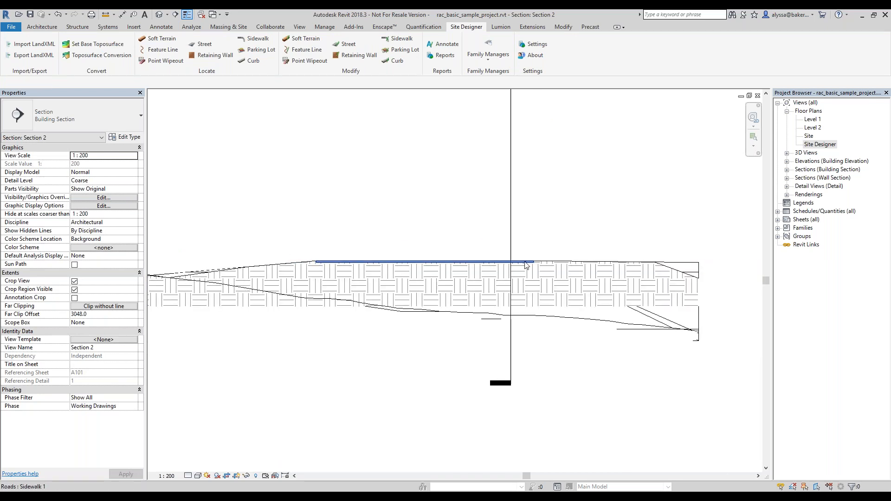
click(526, 265)
scroll(401, 260, up, 2)
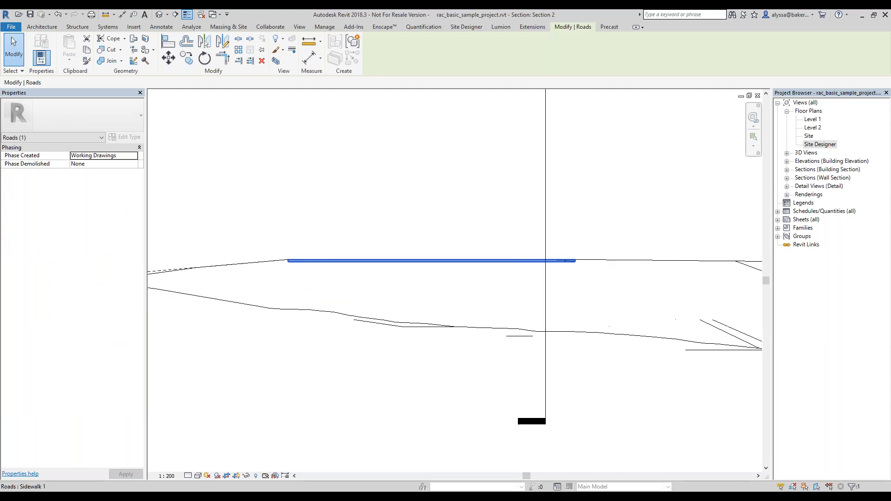
click(589, 183)
scroll(377, 260, down, 2)
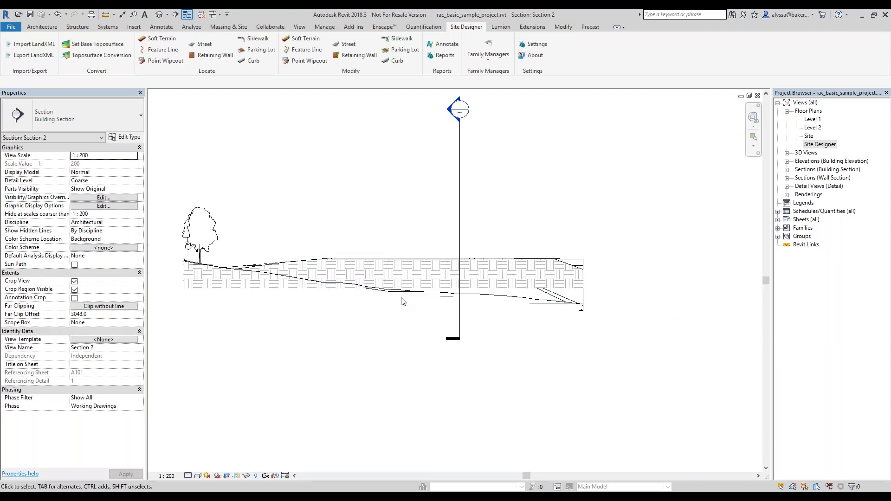
scroll(385, 263, up, 2)
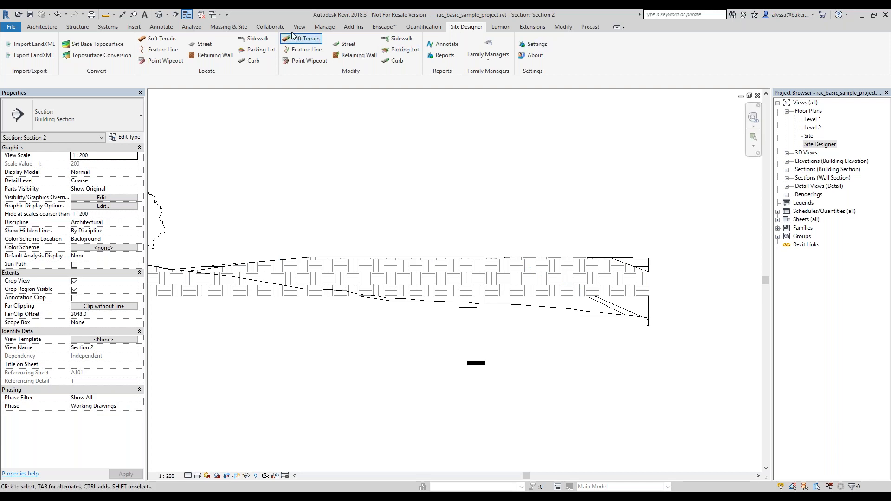
Open the default 3D view and look at the L-shaped sidewalk up close
click(159, 14)
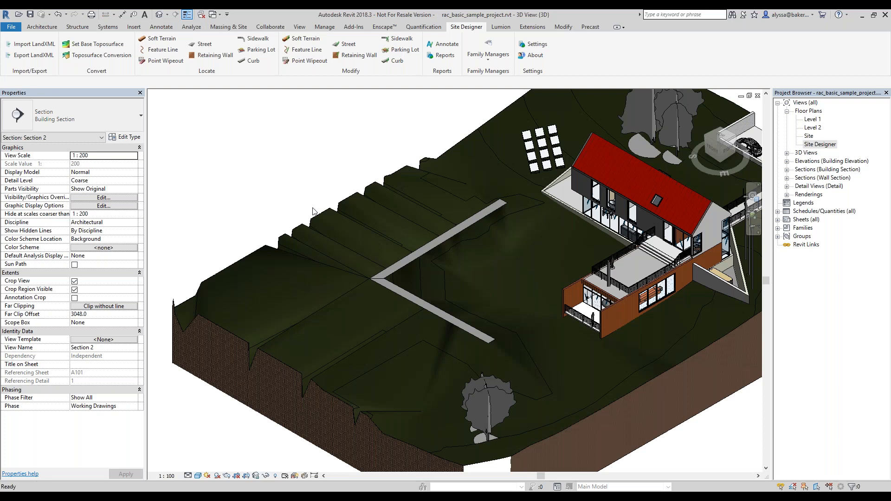
middle_drag(374, 177, 364, 146)
scroll(578, 384, up, 1)
middle_drag(578, 385, 495, 313)
scroll(386, 370, up, 2)
middle_drag(324, 235, 380, 436)
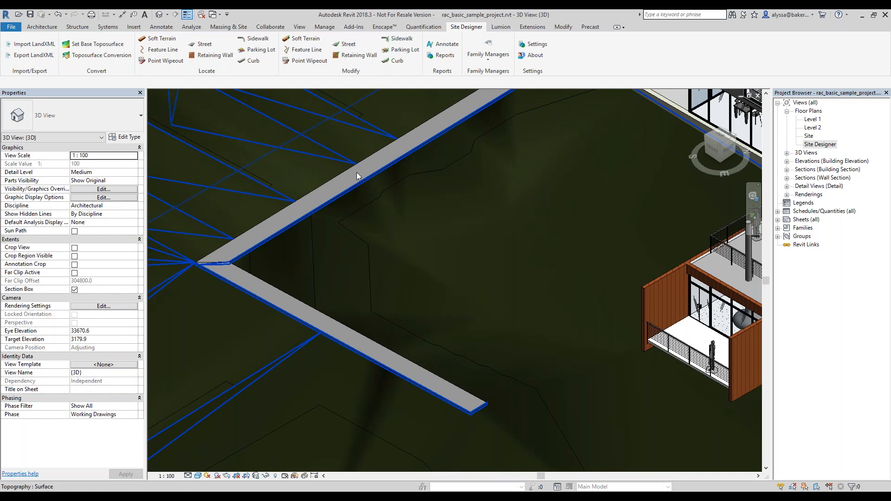
Try to start modifying the sidewalk by picking on its surface in the 3D view
click(399, 39)
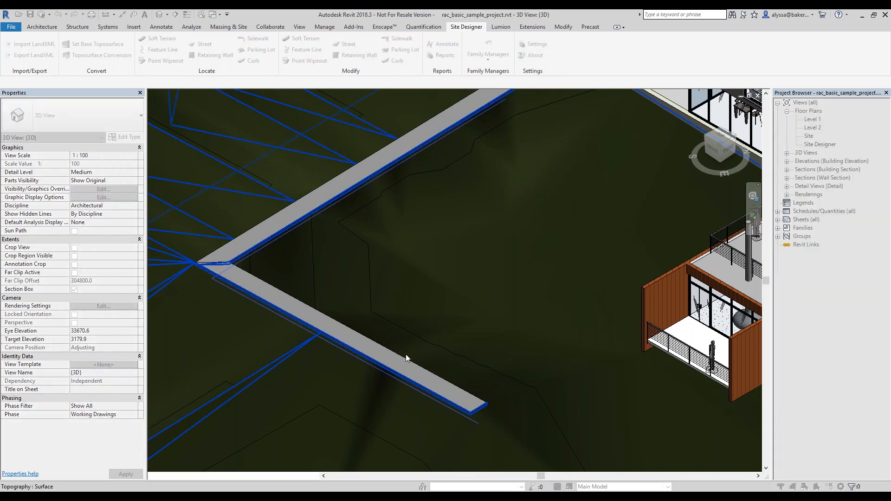
scroll(406, 354, down, 1)
scroll(502, 279, up, 1)
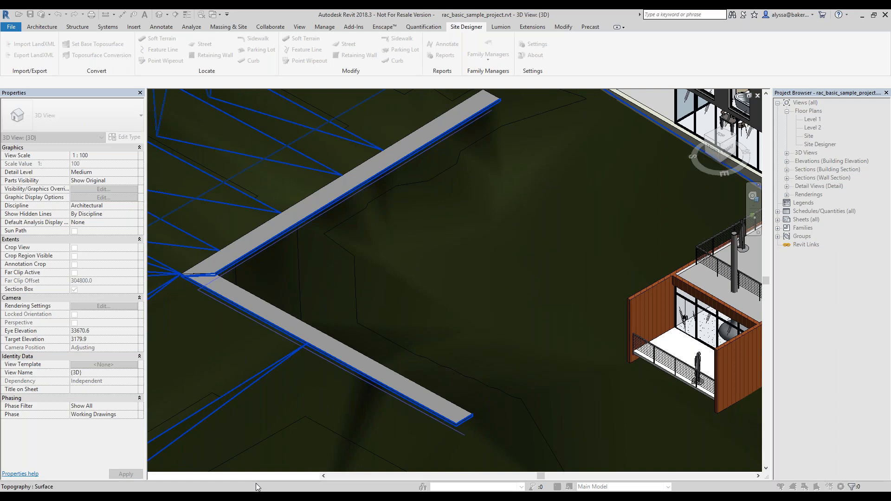
mouse_move(284, 496)
click(353, 355)
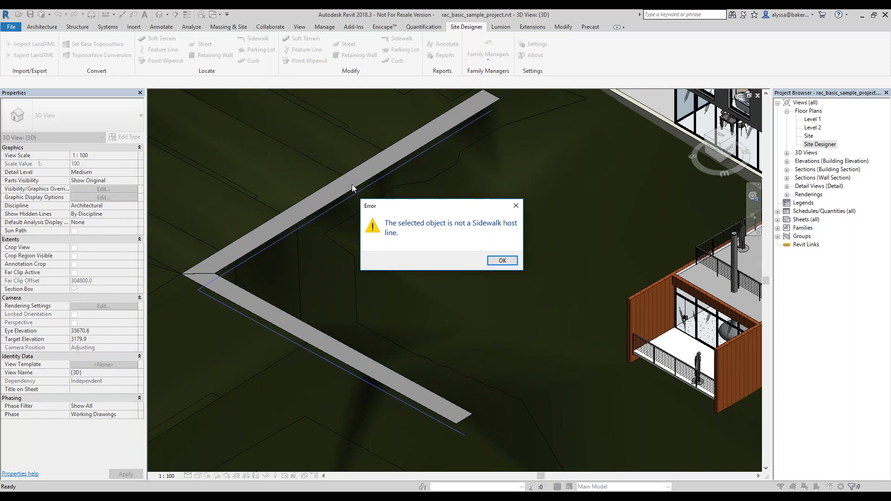
click(503, 261)
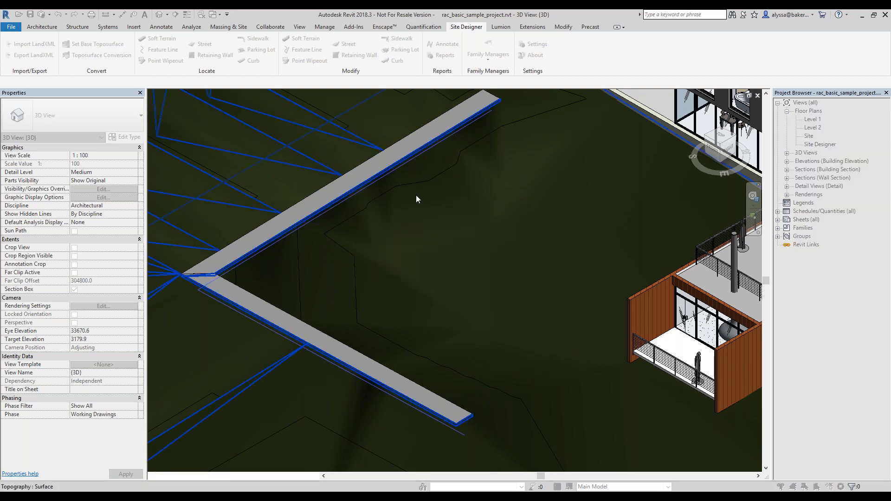
click(499, 254)
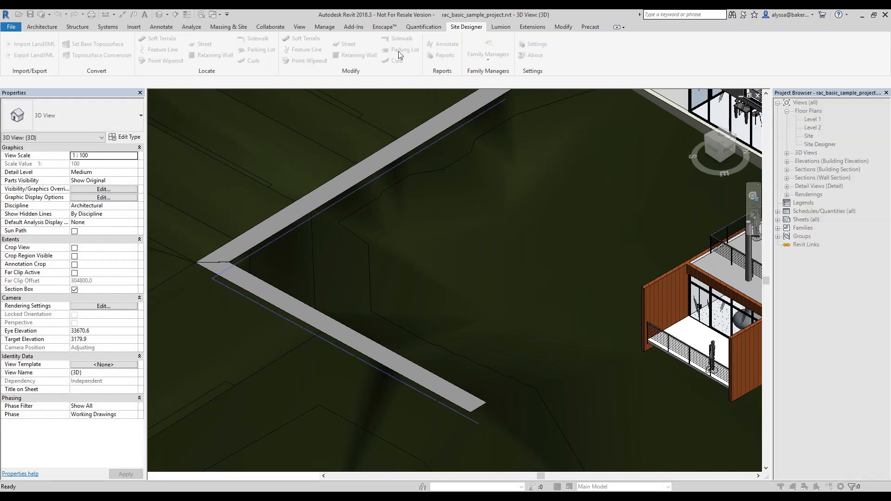
Modify the sidewalk through its host line, setting the elevation of its corner vertex to 2000 mm
click(398, 51)
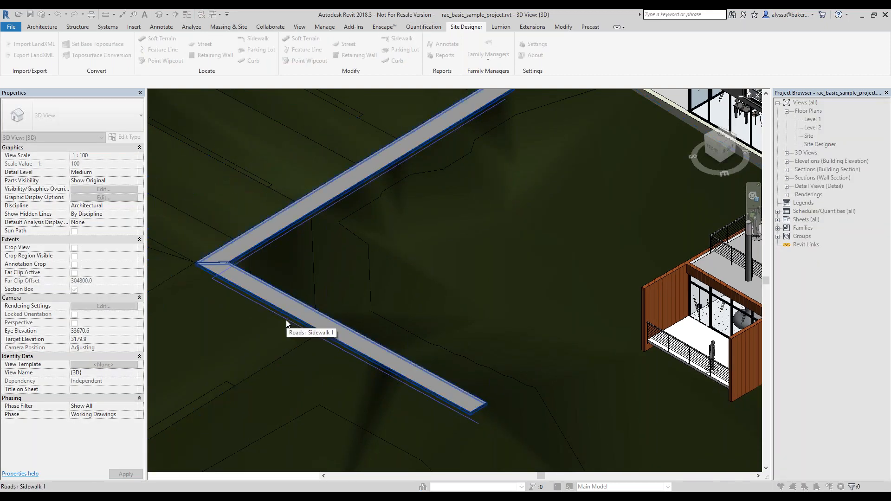
key(Tab)
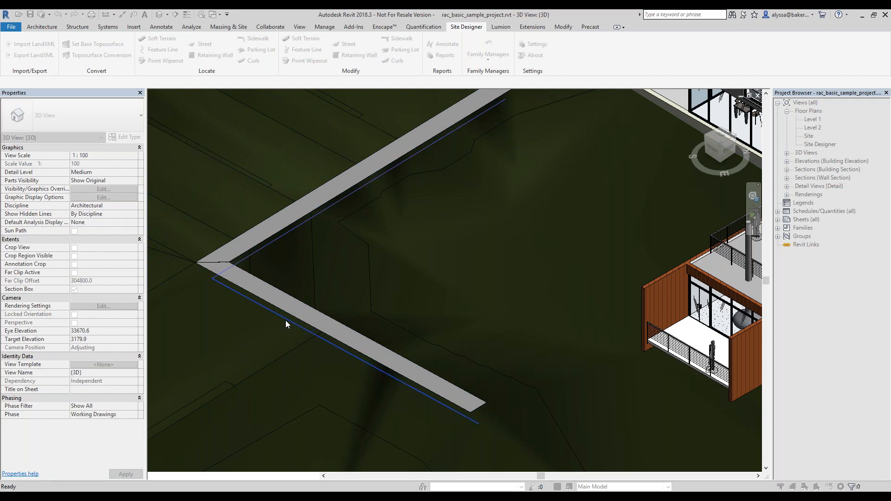
click(285, 320)
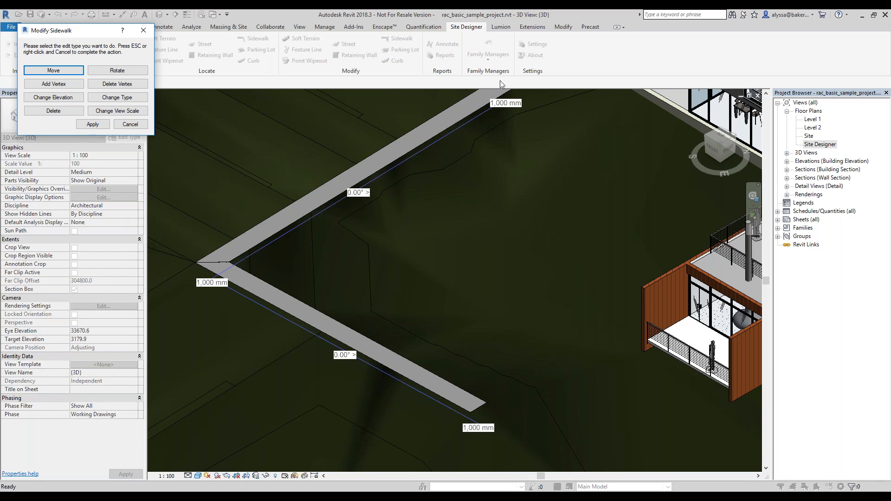
drag(91, 34, 151, 104)
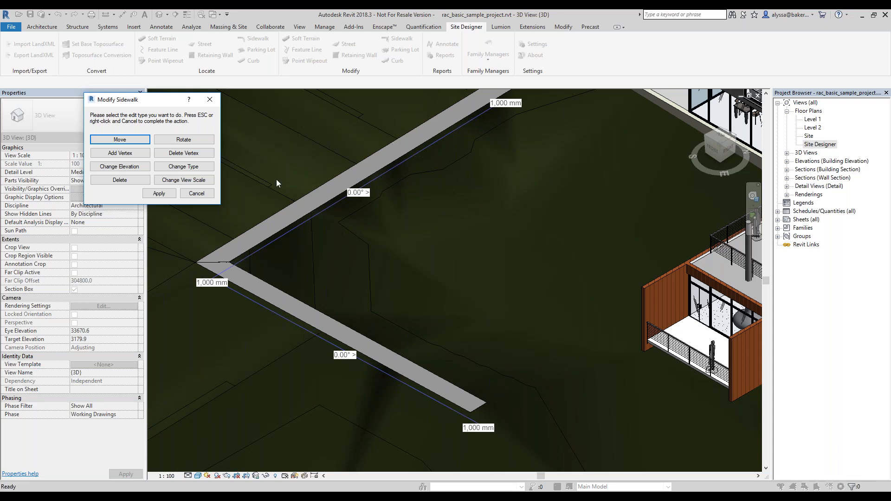
click(146, 170)
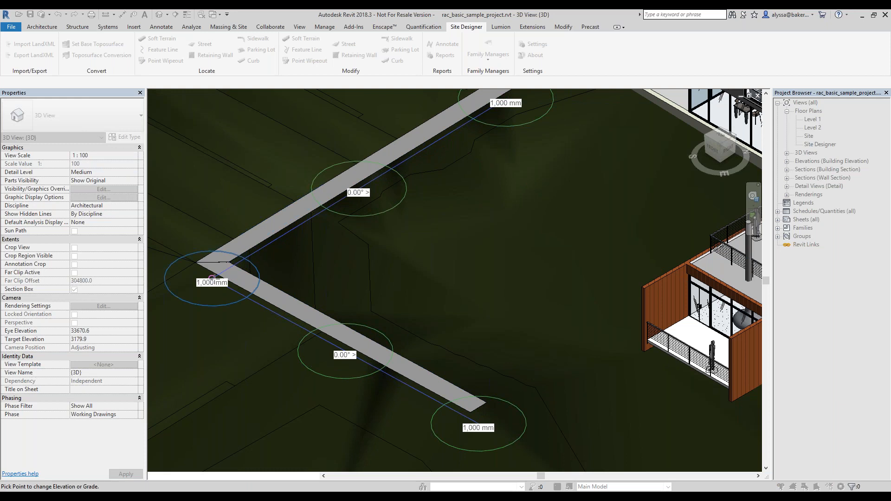
click(212, 285)
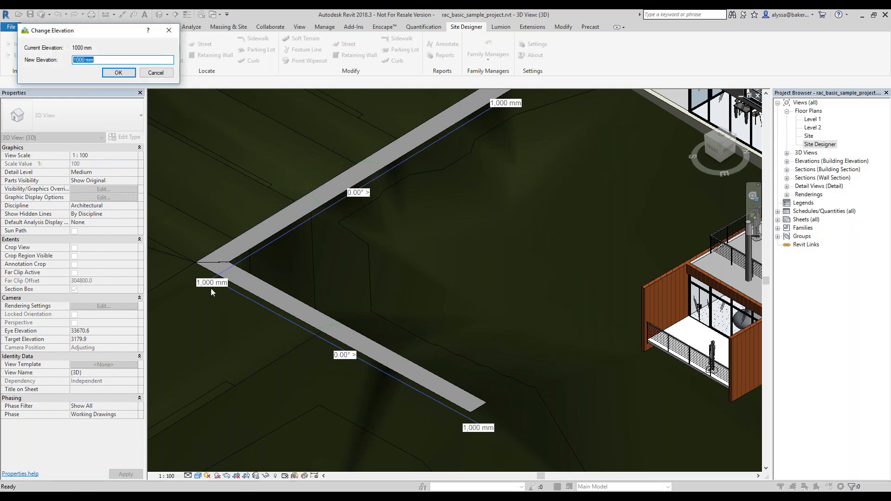
click(73, 60)
text(2)
click(129, 73)
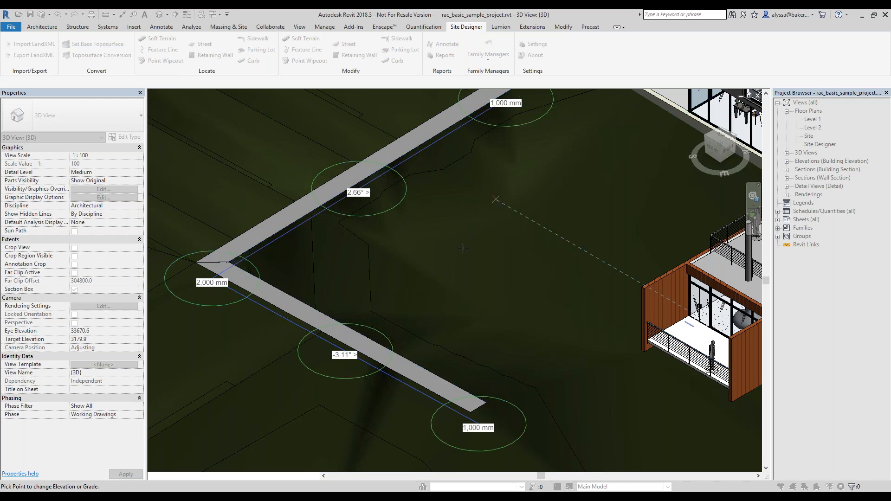
Check the sidewalk's grades and vertex elevations, and leave the sidewalk modification
scroll(416, 244, down, 1)
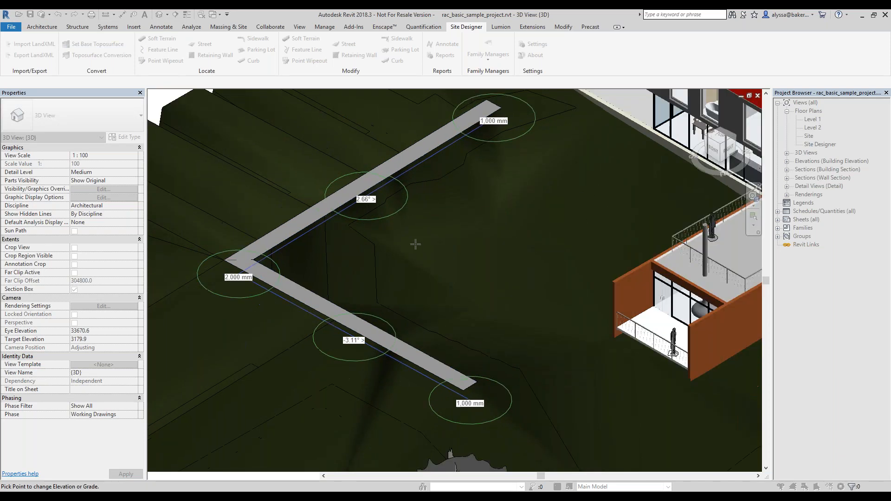
scroll(385, 195, up, 1)
middle_drag(370, 168, 377, 172)
key(Escape)
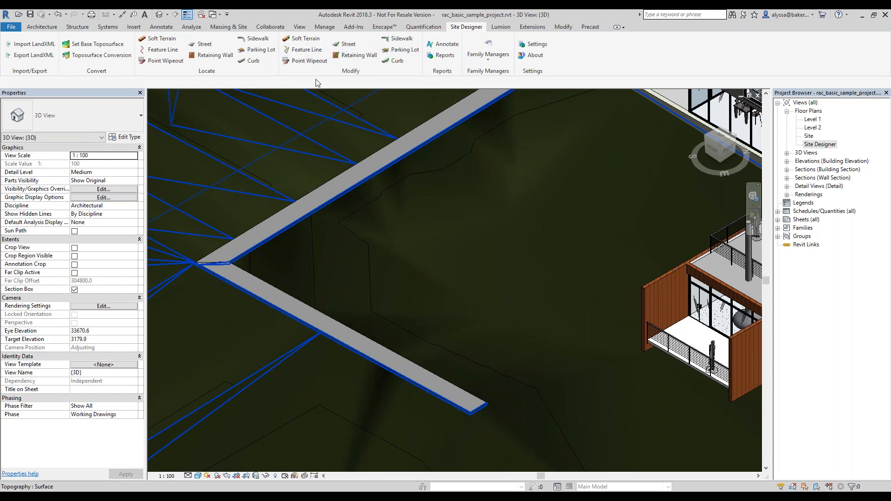
Check the site component reports for the street and the sidewalk, then close the report without exporting
click(453, 59)
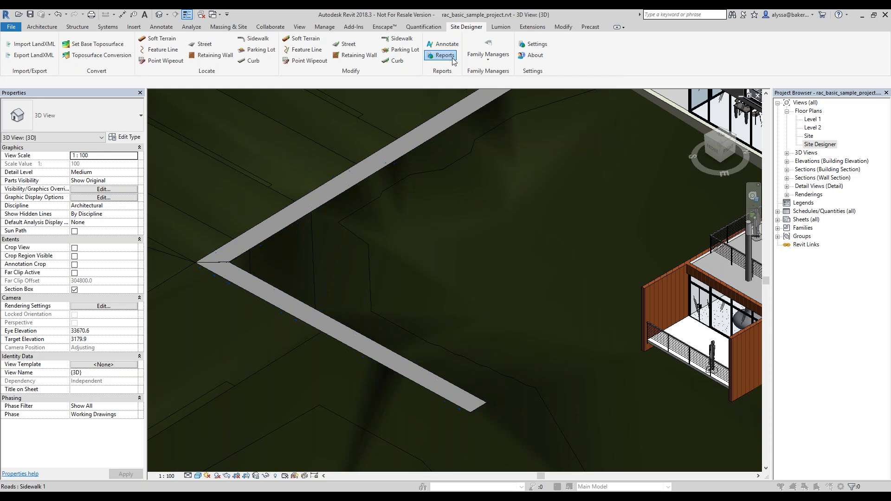
click(33, 59)
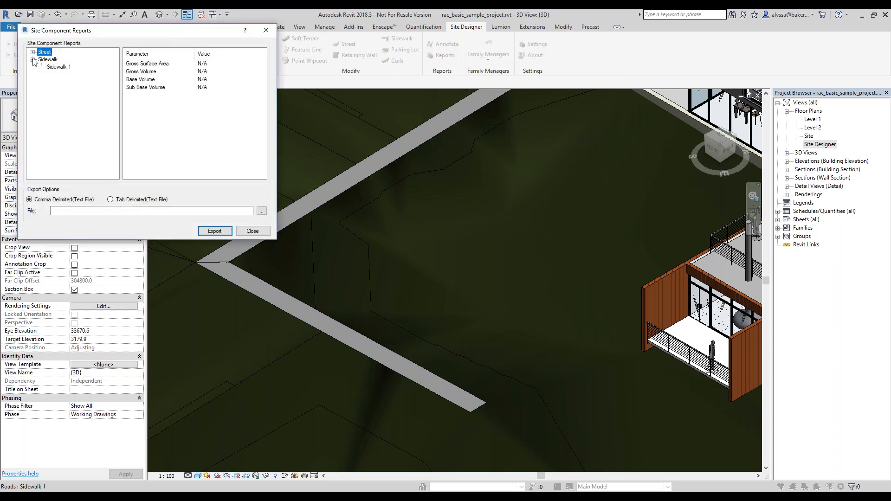
click(33, 52)
click(60, 62)
click(59, 75)
click(62, 63)
click(64, 76)
click(59, 61)
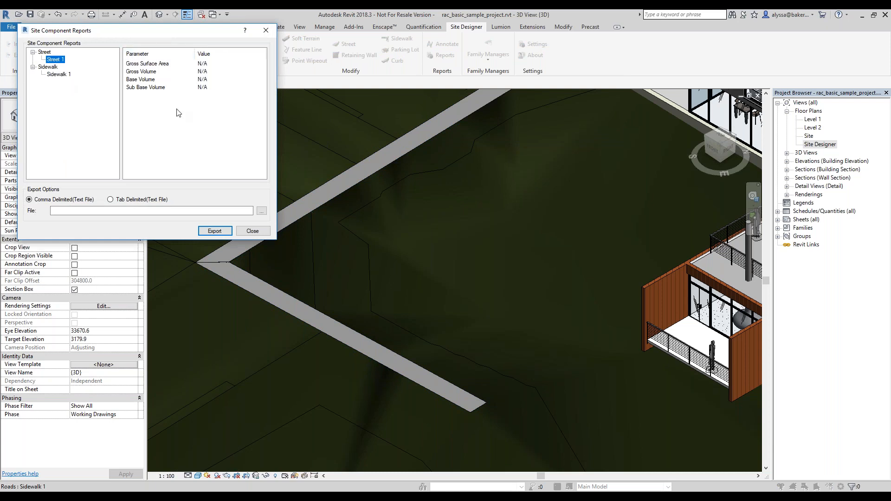
click(59, 75)
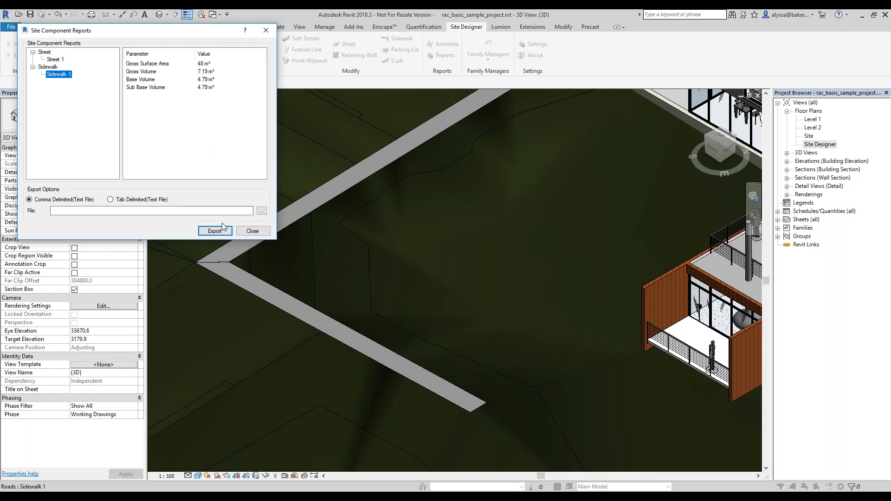
click(255, 231)
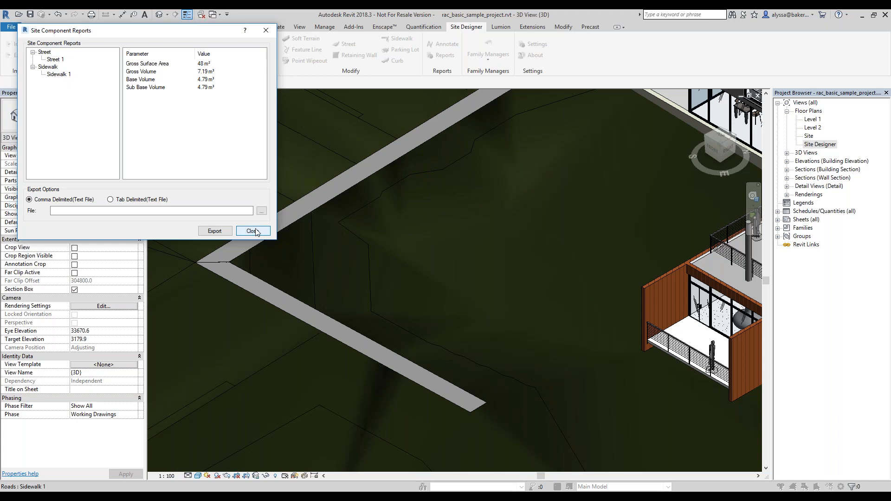
click(256, 228)
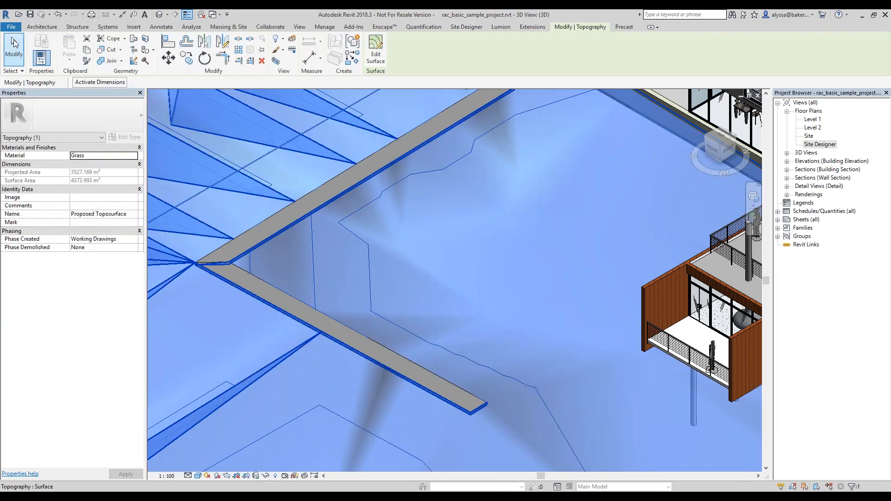
key(Escape)
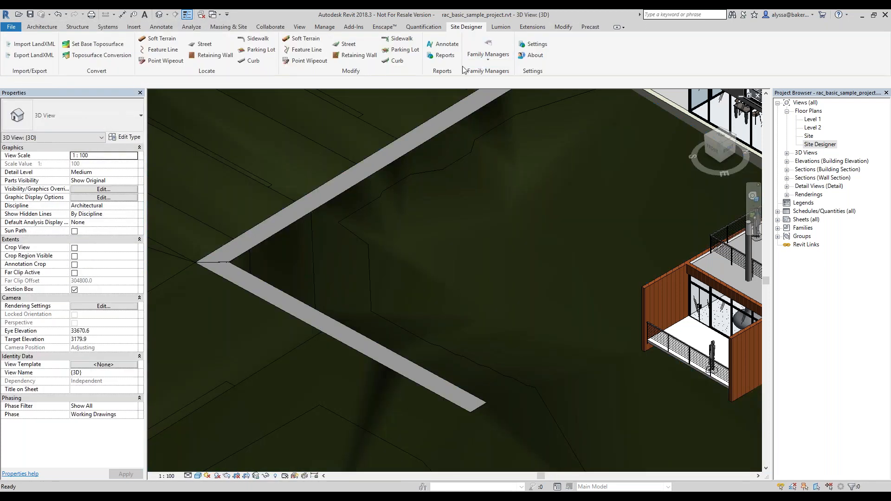
Annotate the sidewalk along its host line with grades, constant elevations and survey-point reference, using the 2.5mm Arial text type
click(443, 44)
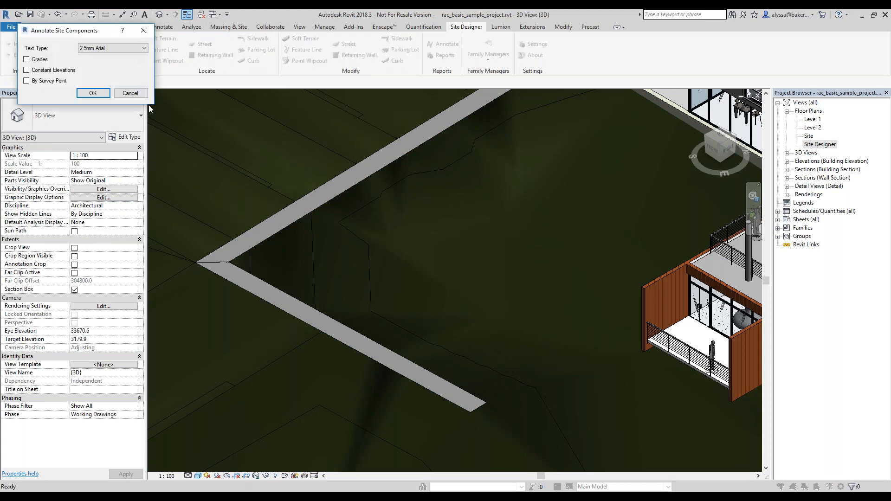
click(28, 60)
click(27, 69)
click(26, 80)
click(93, 93)
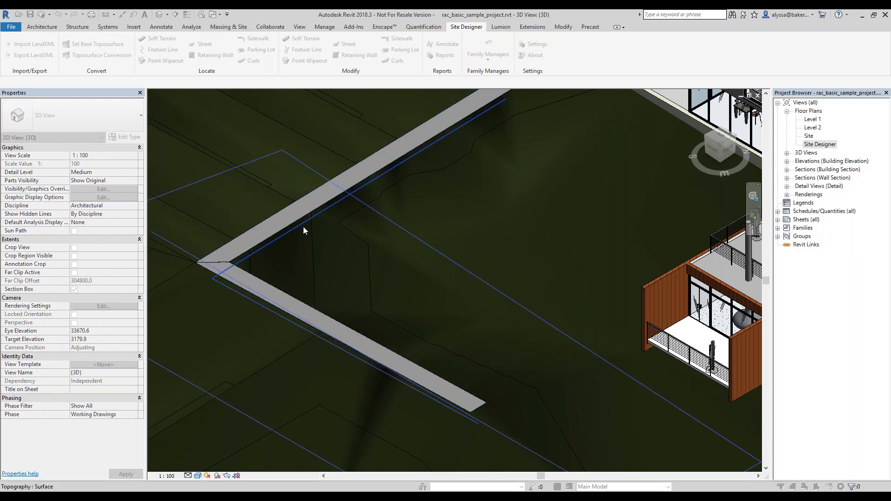
click(304, 230)
middle_drag(492, 190, 499, 209)
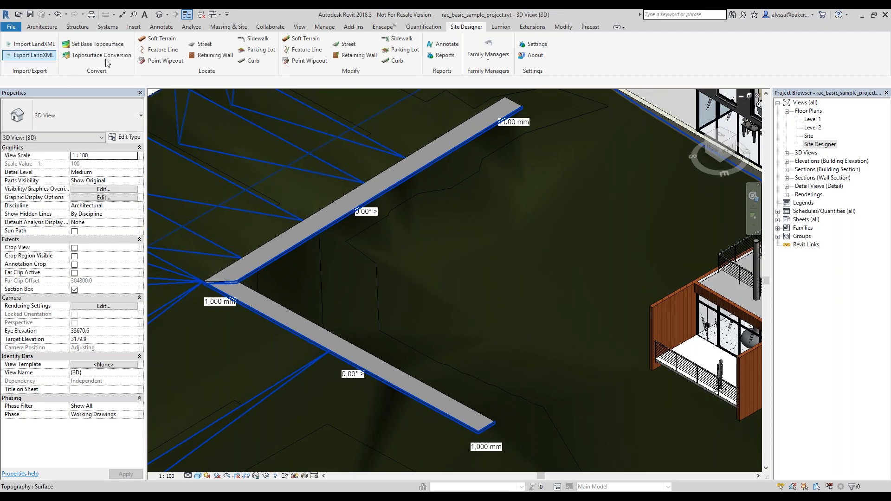
Inspect an elevation label at the sidewalk's end and look over the available site family managers
click(524, 127)
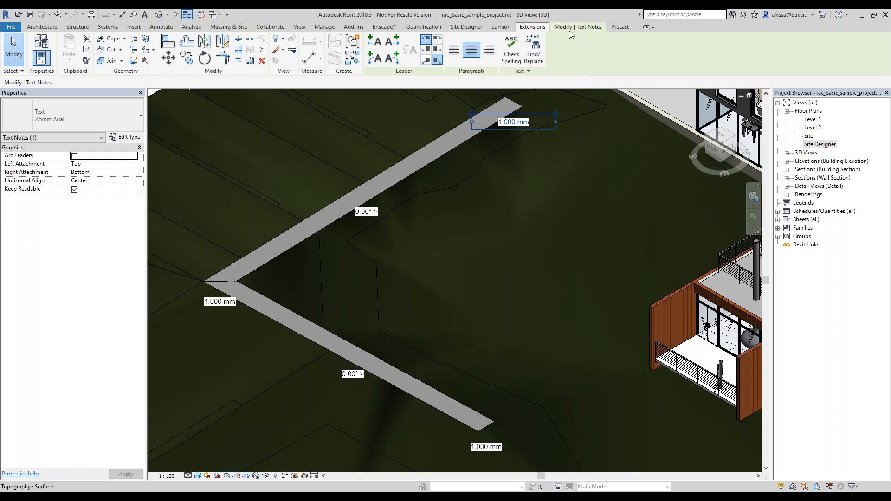
click(481, 28)
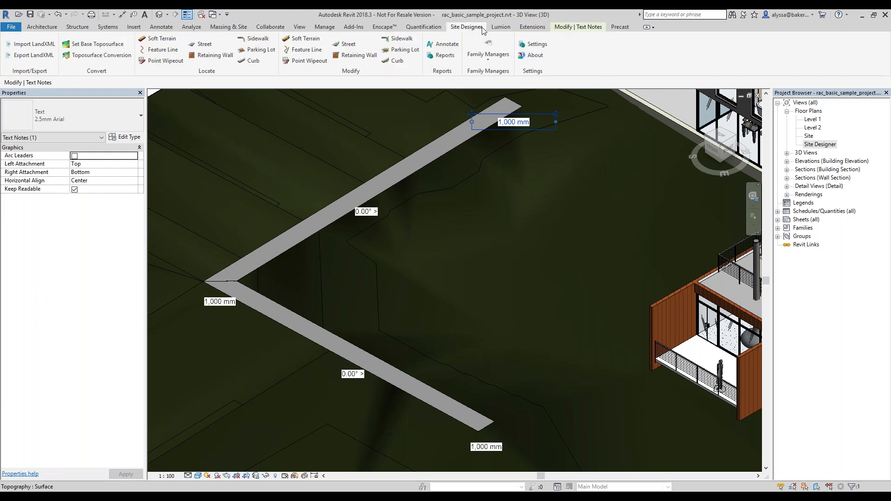
click(484, 57)
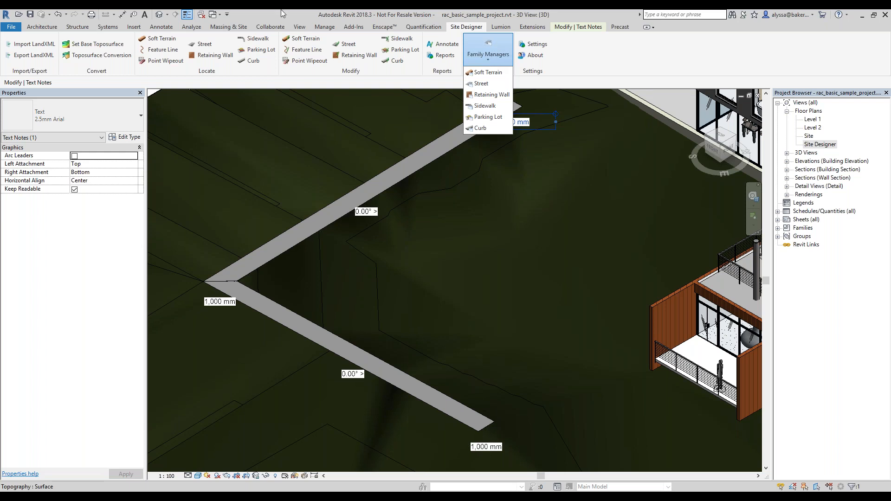
click(67, 391)
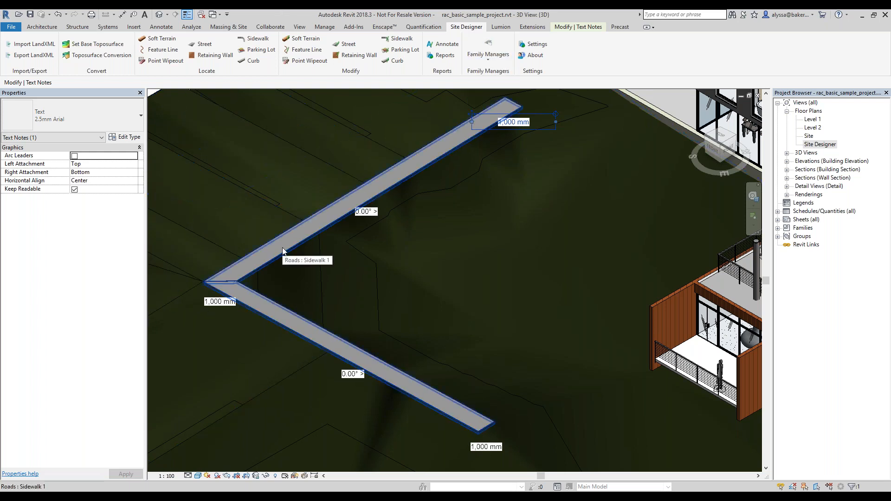
Open the 120cm 100 pct slope type of the Sample Sidewalk - Metric family for modification
click(283, 247)
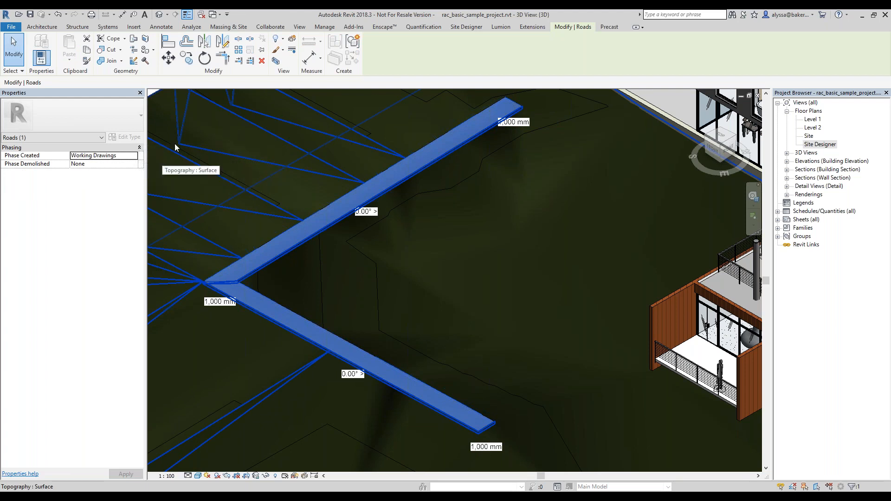
click(480, 28)
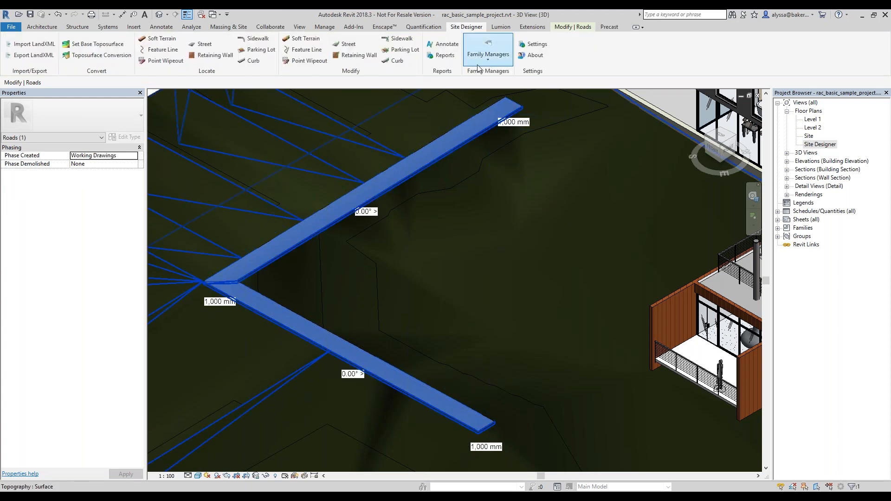
click(488, 55)
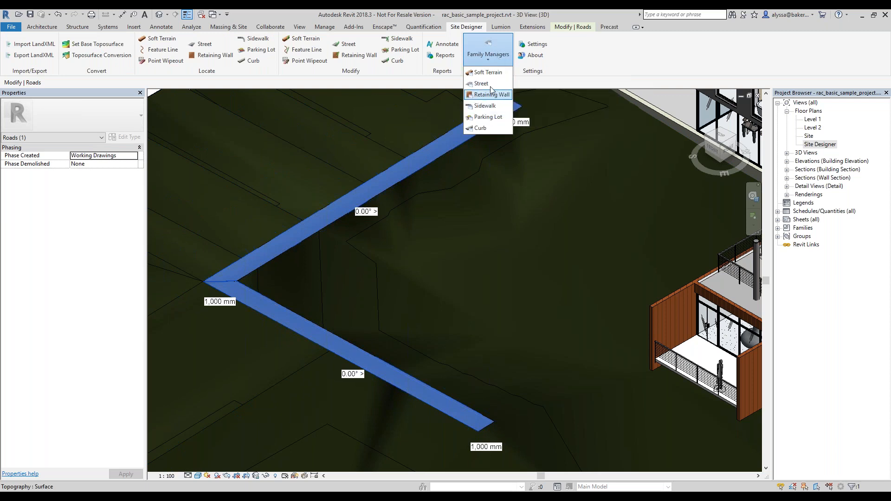
click(494, 107)
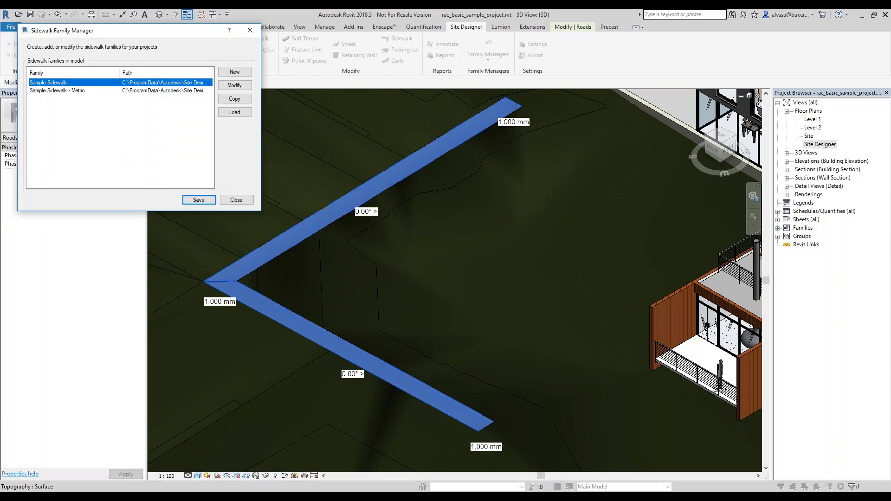
click(79, 92)
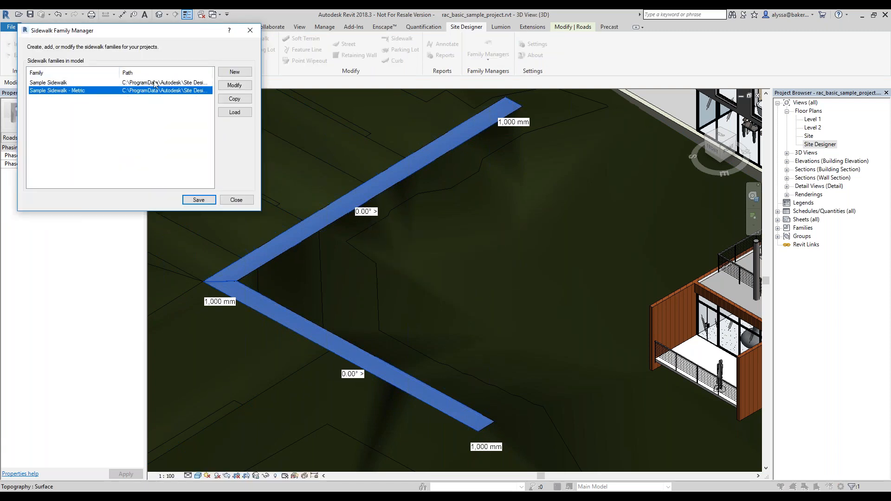
click(235, 86)
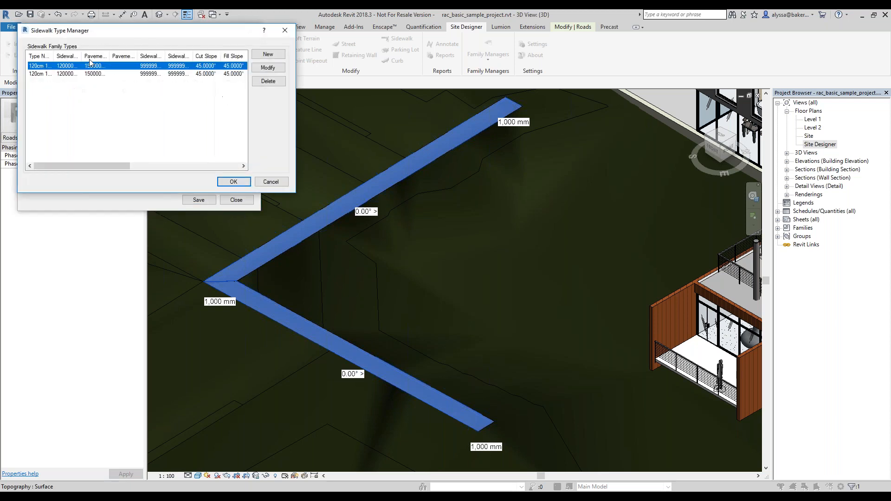
click(40, 74)
click(41, 65)
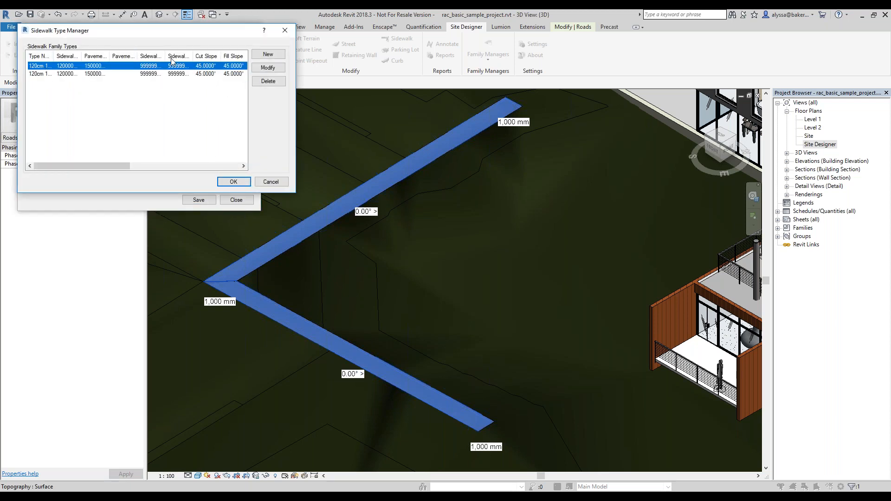
click(280, 68)
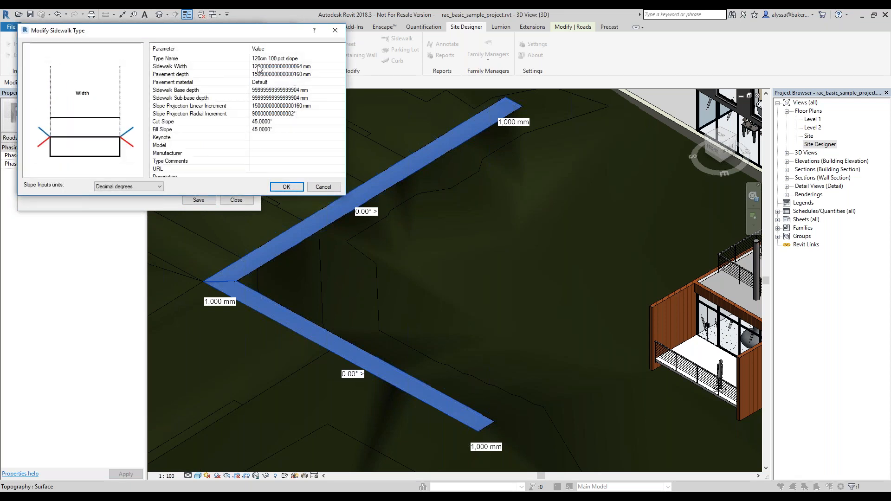
Browse the pavement materials available for the 120cm 100 pct slope sidewalk type without choosing one
drag(221, 34, 247, 145)
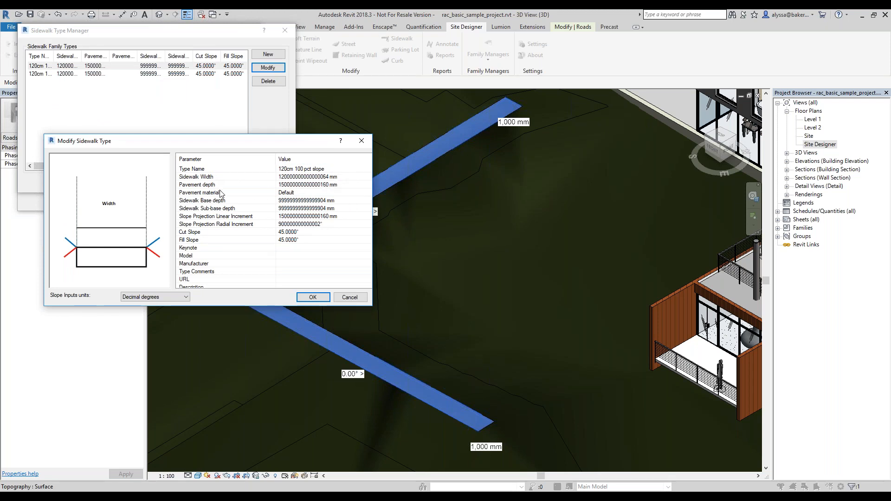
click(310, 194)
click(362, 193)
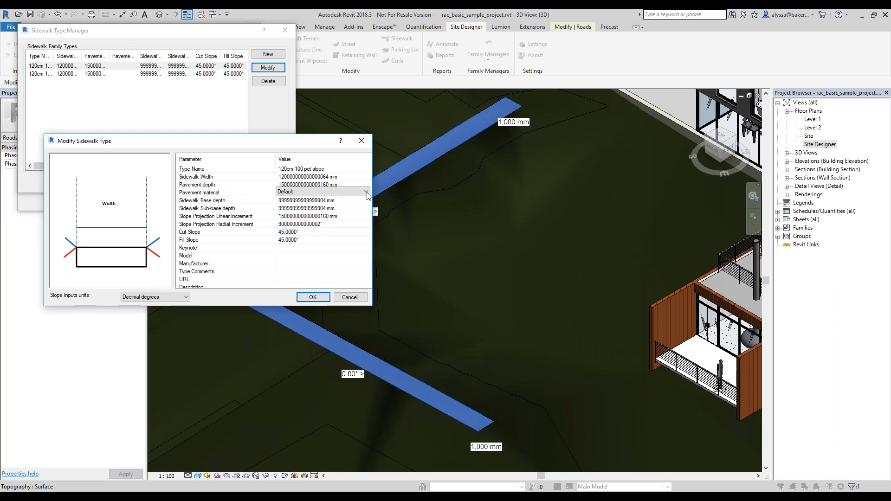
click(366, 192)
scroll(333, 260, down, 10)
scroll(333, 280, down, 1)
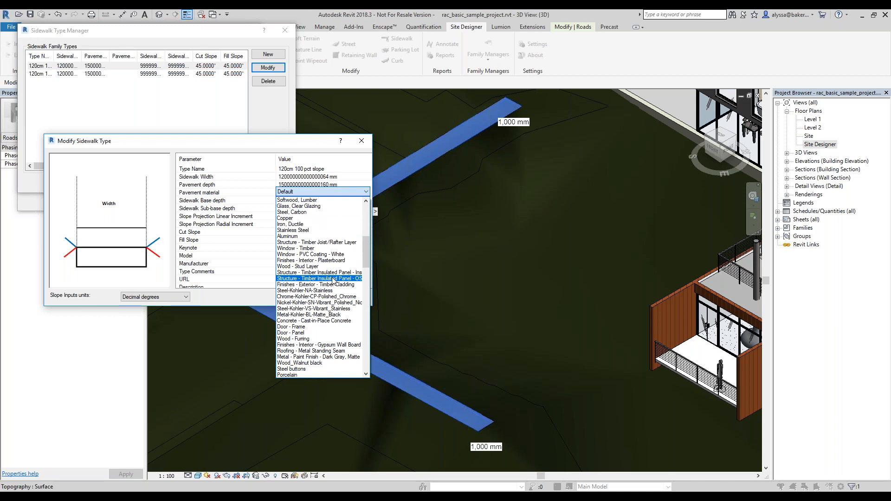
click(260, 167)
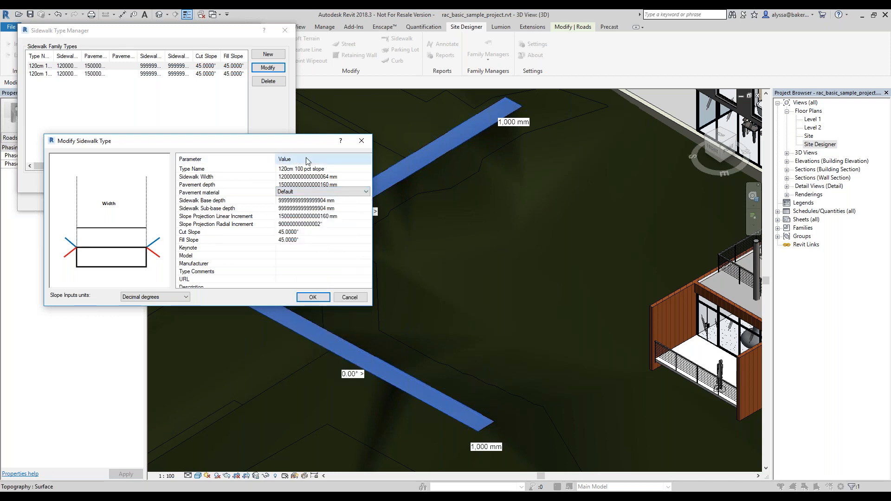
Try to edit the sidewalk width of the 120cm 100 pct slope type, and discard the changes to the metric family
click(296, 177)
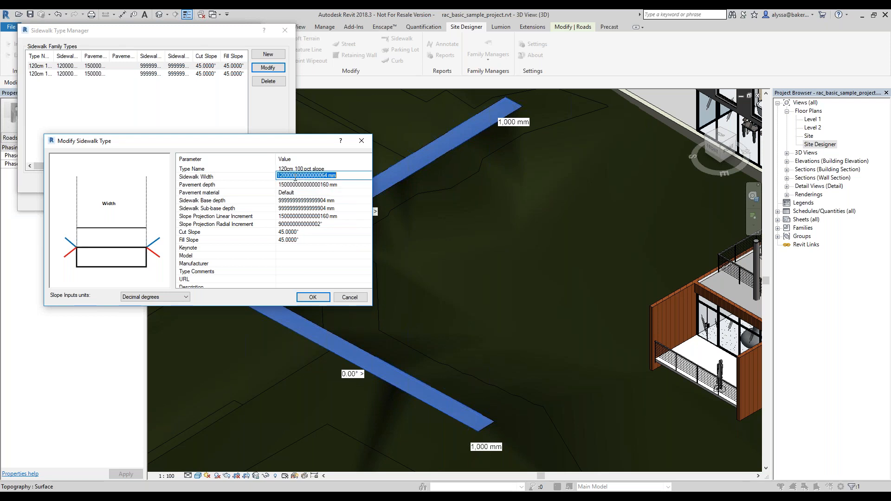
click(327, 176)
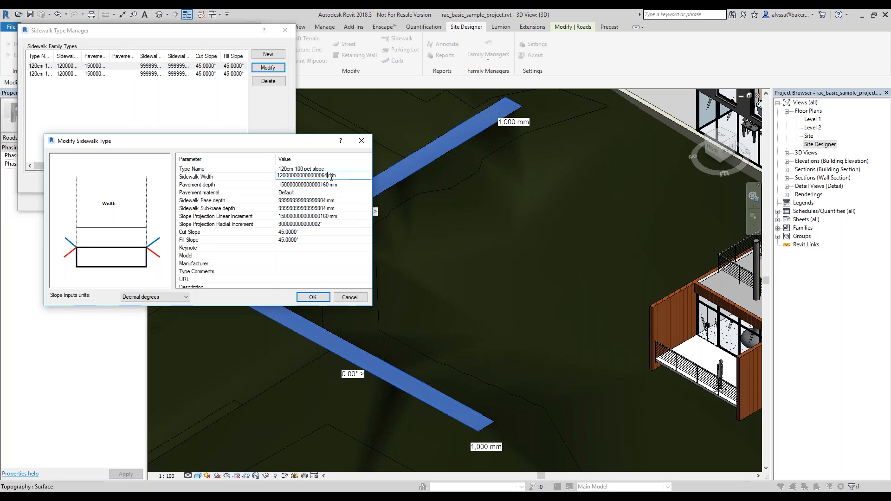
drag(329, 176, 290, 169)
key(Return)
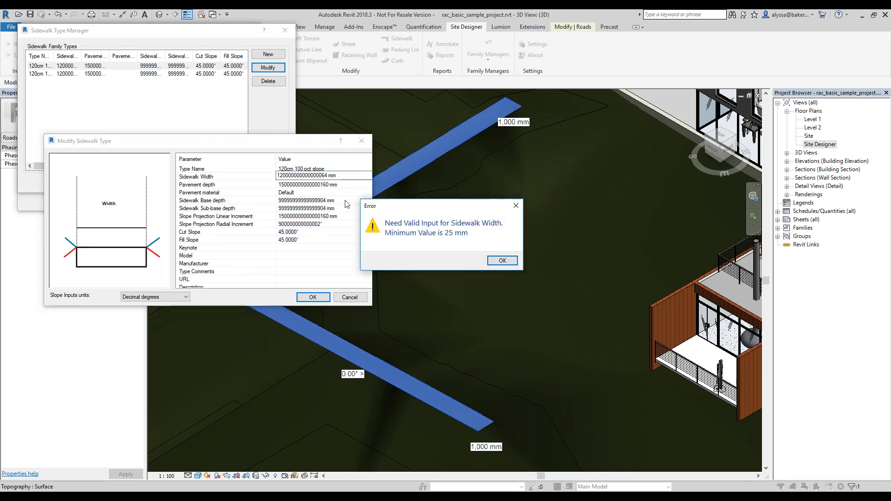
click(502, 265)
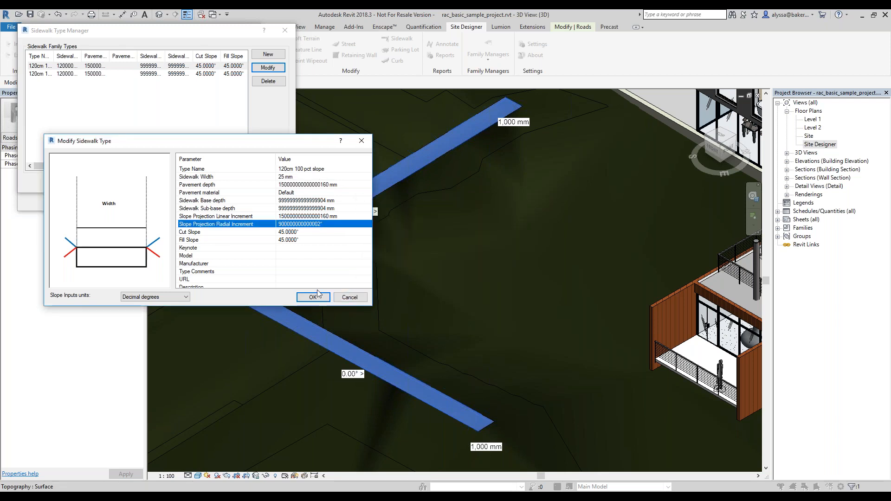
click(356, 300)
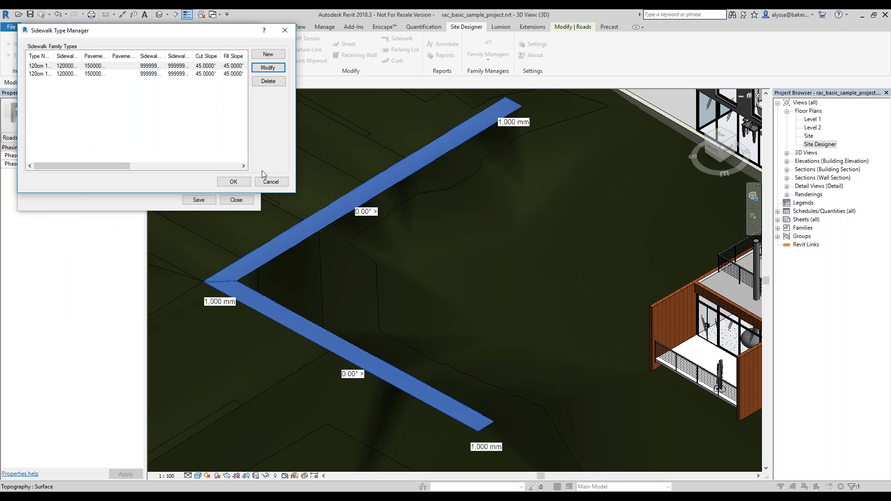
click(273, 181)
Review the parameters of the 4 foot concrete sidewalk type in the Sample Sidewalk family, and leave the family manager without changes
click(97, 82)
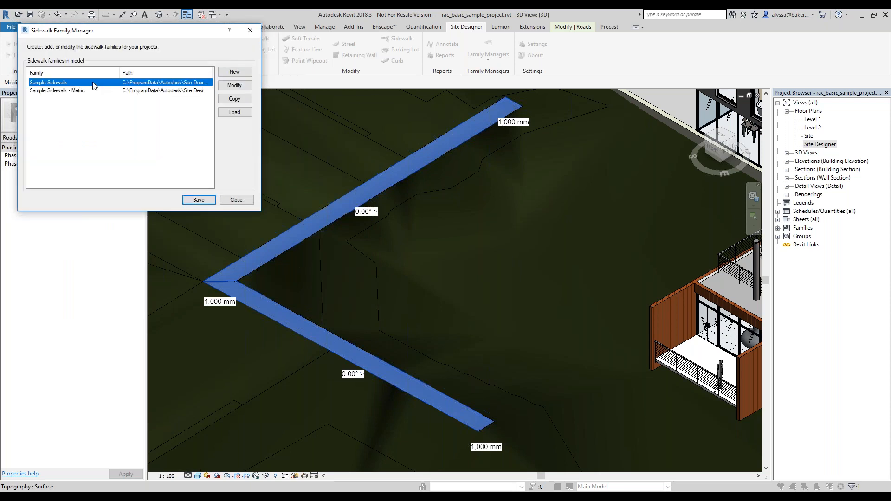
click(240, 85)
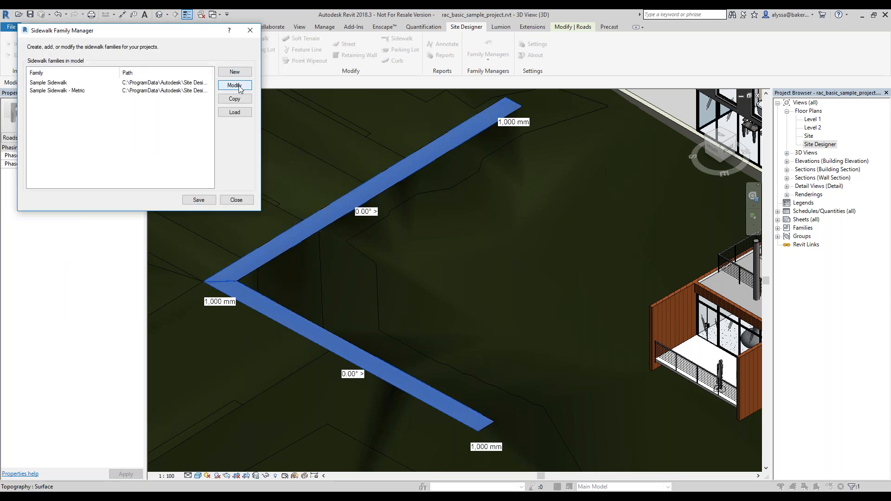
click(268, 68)
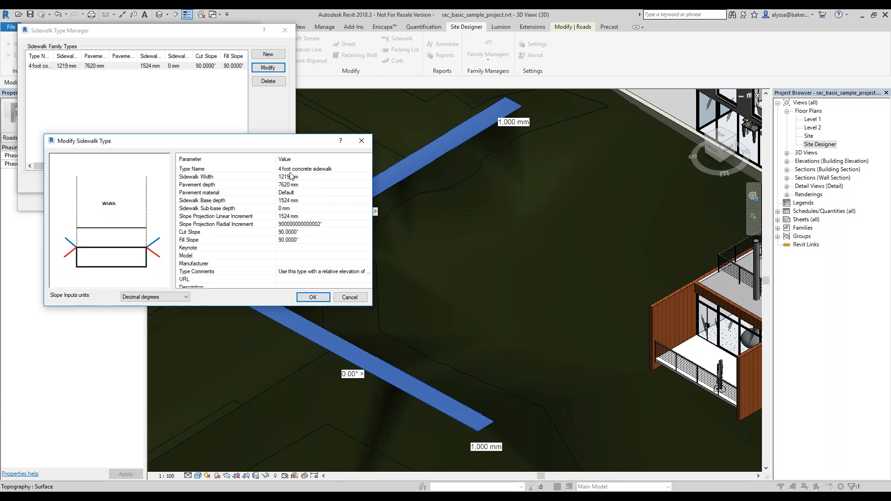
click(292, 168)
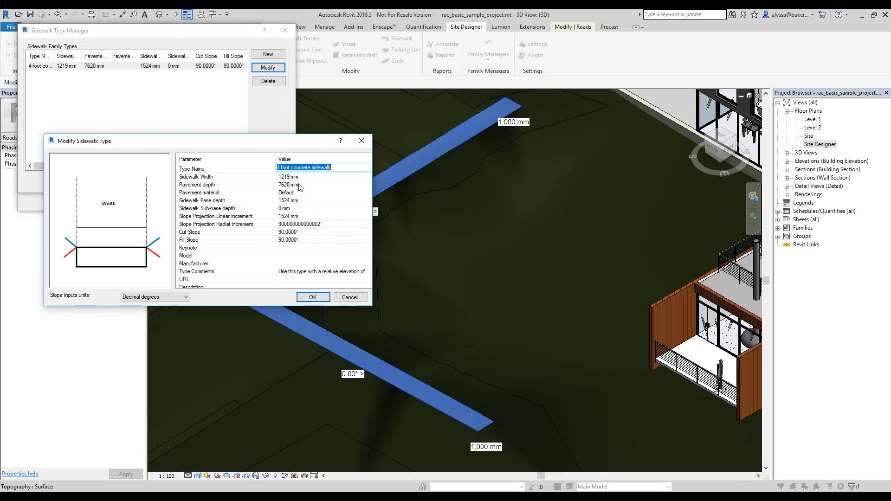
click(349, 298)
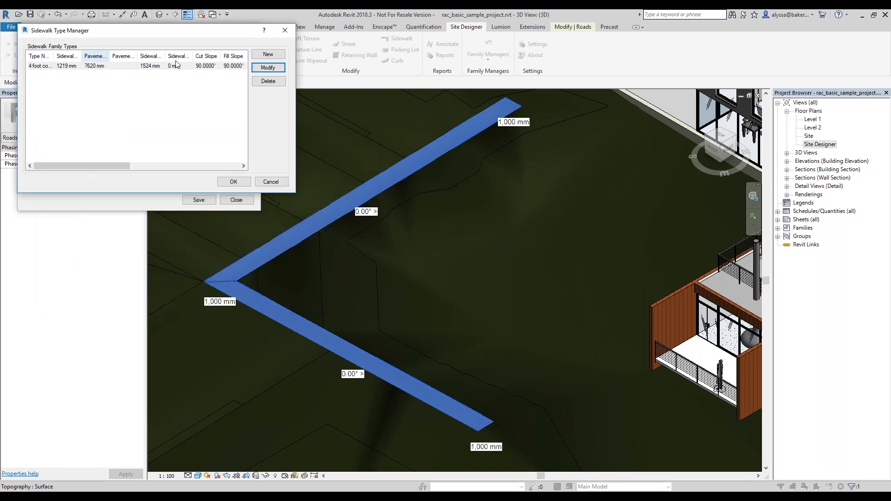
click(271, 181)
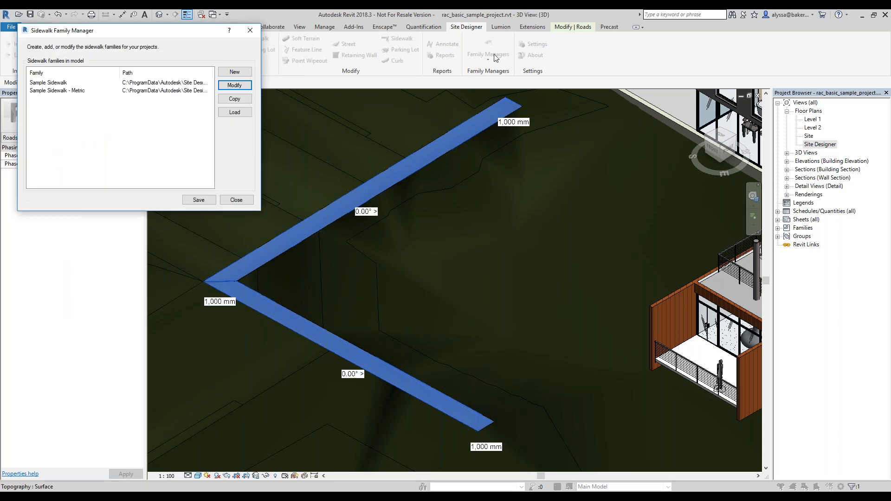
click(235, 200)
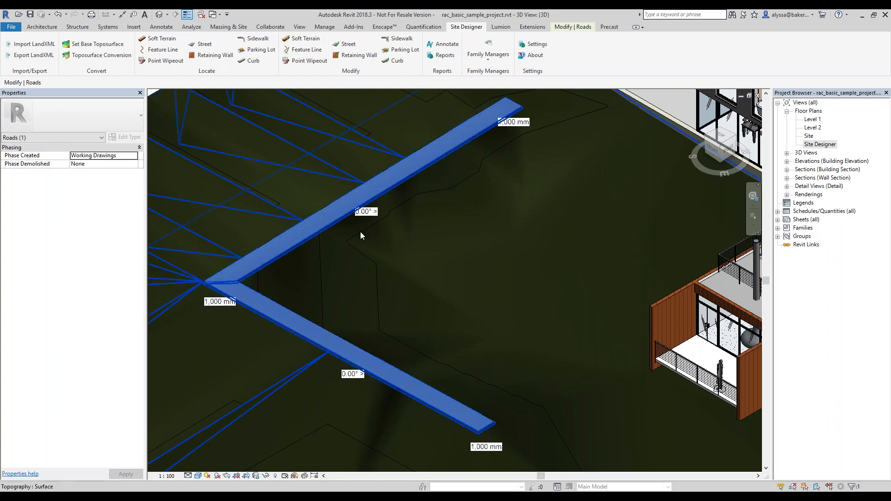
scroll(360, 235, down, 2)
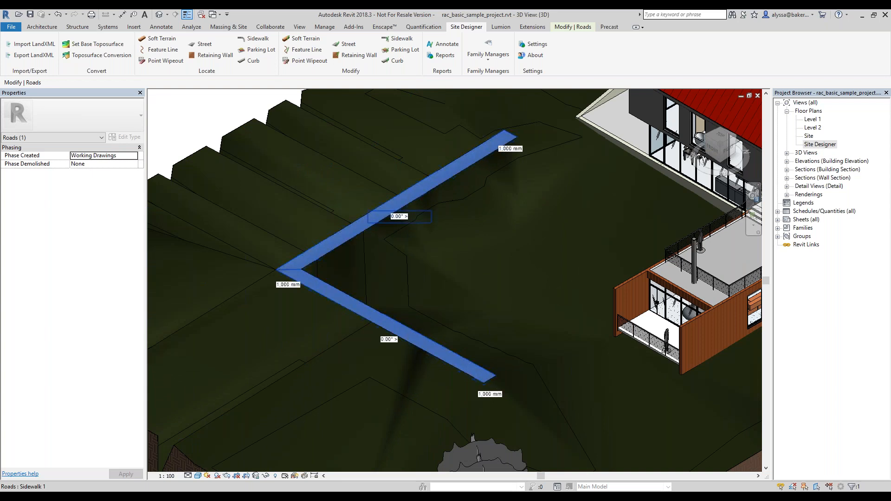
scroll(398, 237, down, 3)
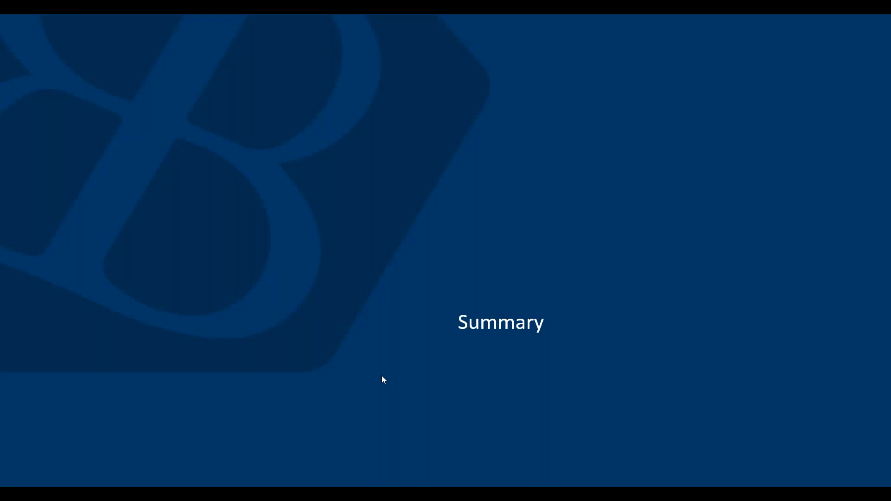
key(Right)
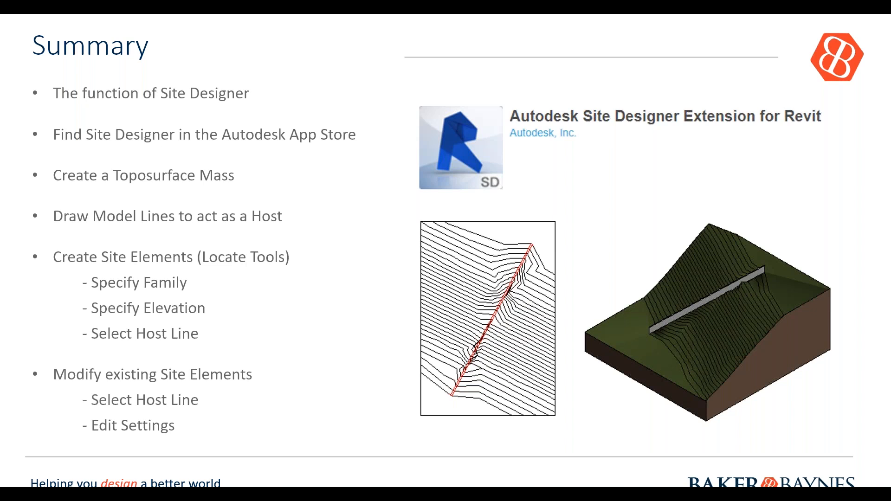
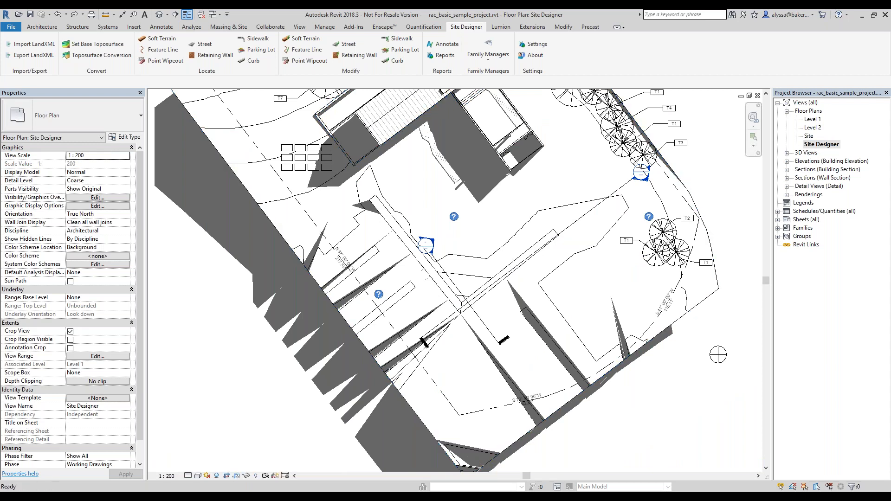
scroll(466, 285, up, 4)
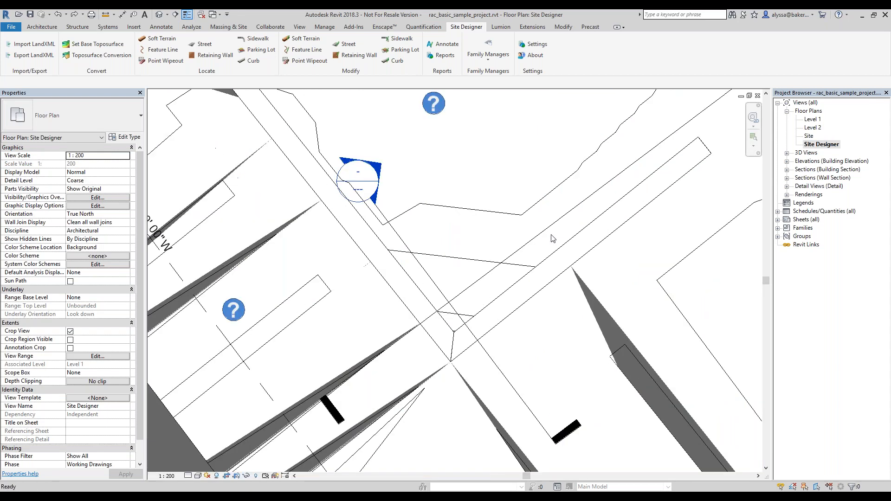
scroll(556, 266, down, 3)
scroll(432, 271, down, 2)
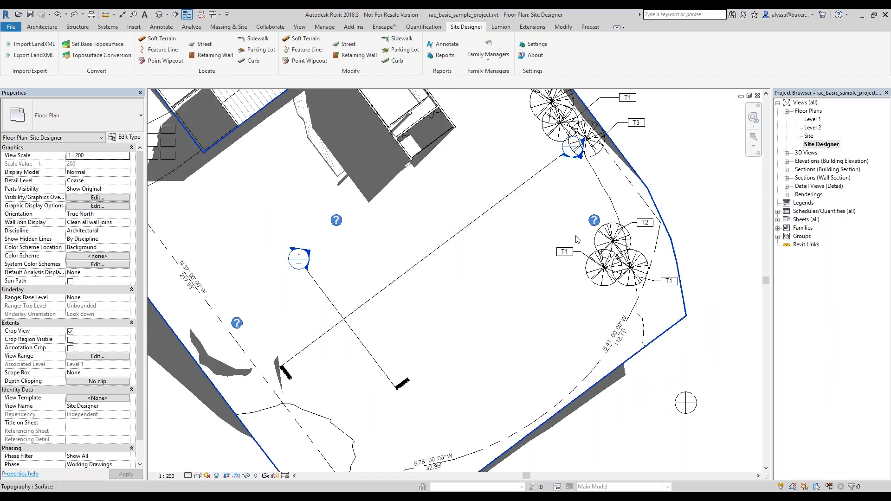
Draw a closed four-sided outline of model lines on the open ground below the house, with the first side about 21000 mm long
middle_drag(479, 188, 564, 249)
scroll(564, 249, down, 1)
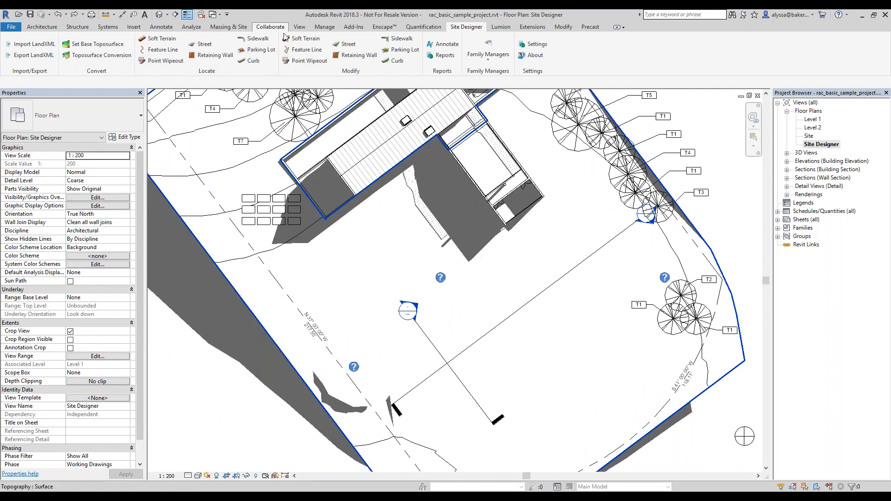
click(42, 27)
click(385, 49)
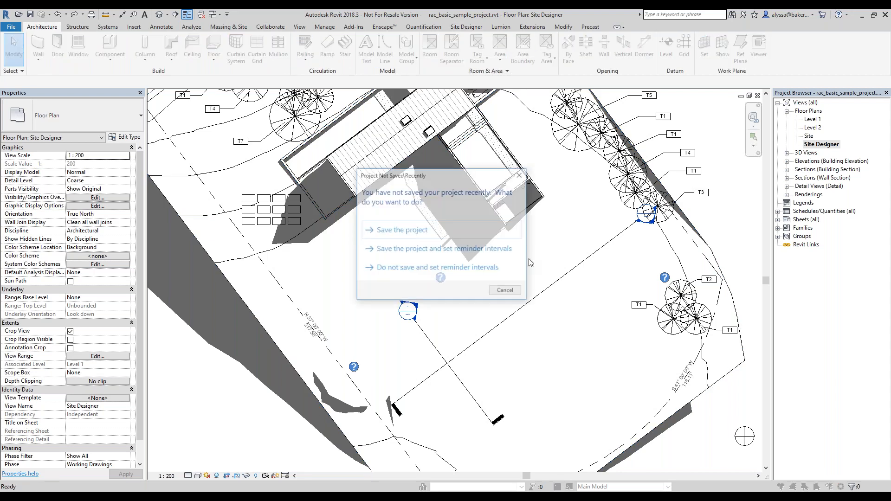
click(521, 176)
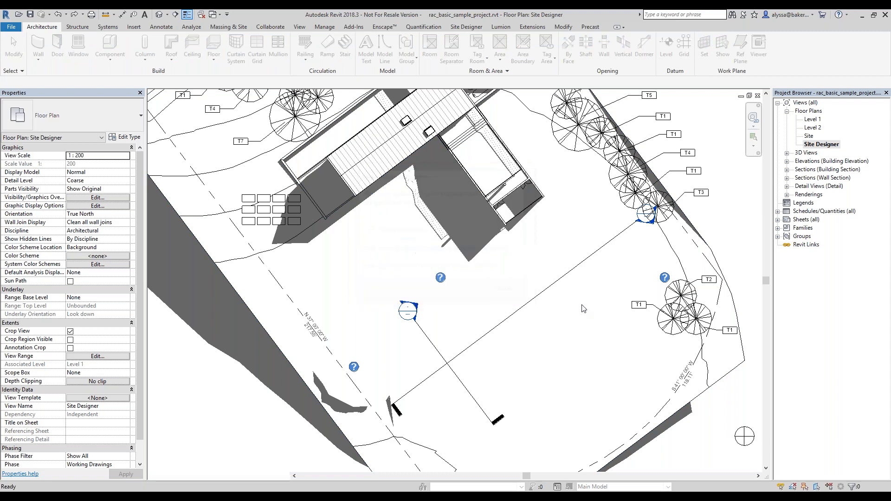
middle_drag(645, 255, 590, 185)
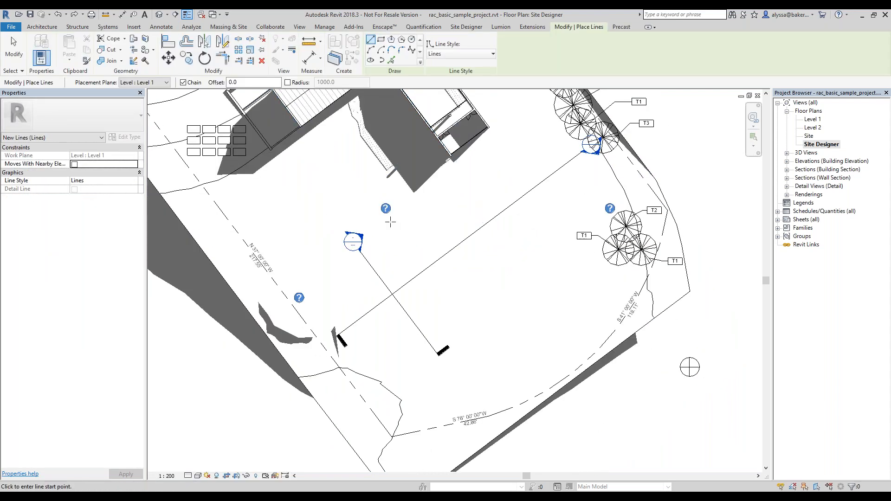
scroll(449, 202, up, 1)
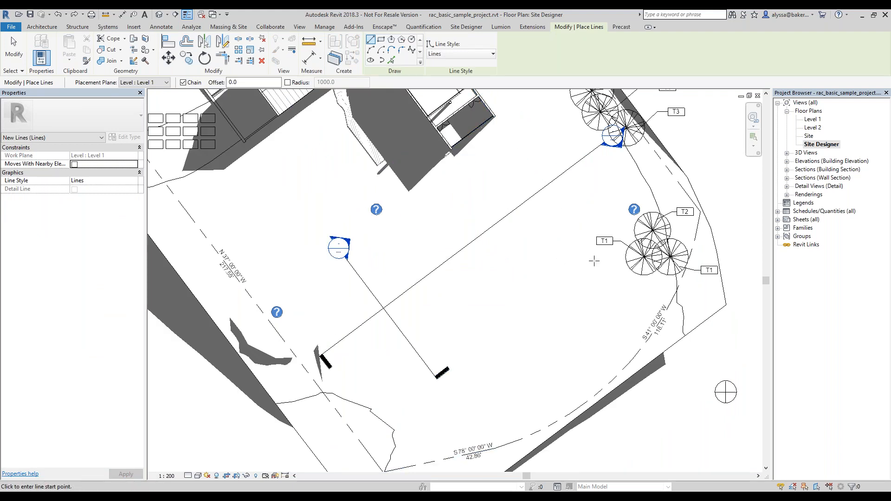
click(492, 159)
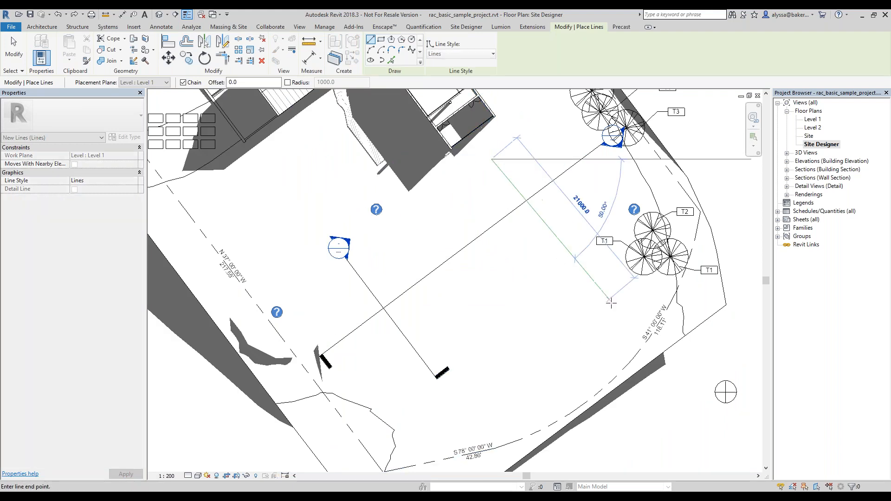
click(458, 426)
click(435, 429)
click(387, 248)
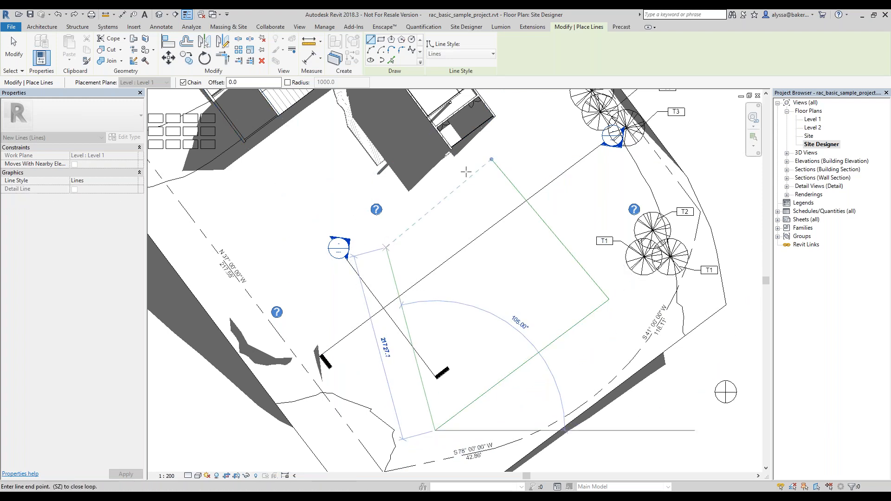
click(492, 159)
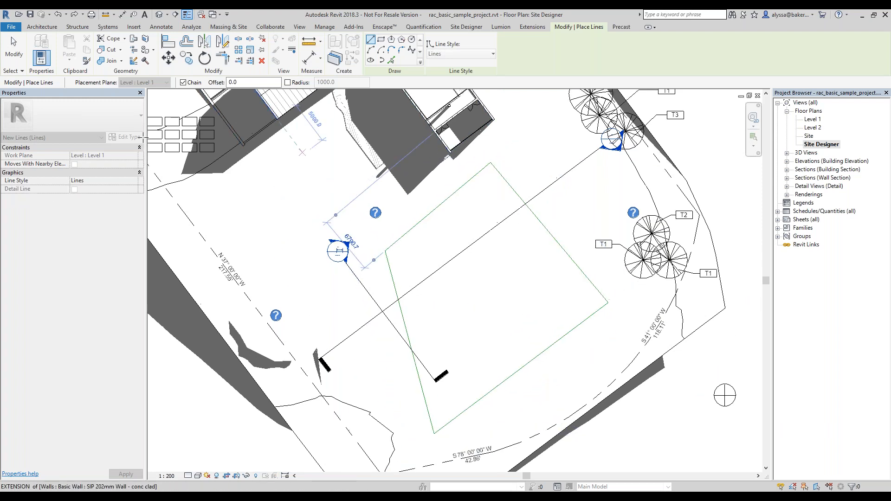
click(19, 65)
Locate a parking lot on the existing four-sided host line, using the Sample Parking Lot family and the 6 inch concrete pavement type
scroll(578, 302, down, 1)
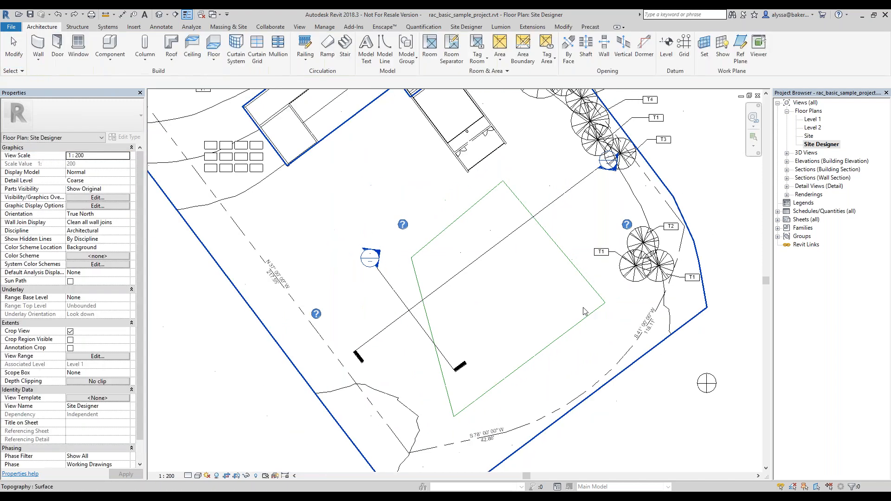
scroll(536, 286, down, 1)
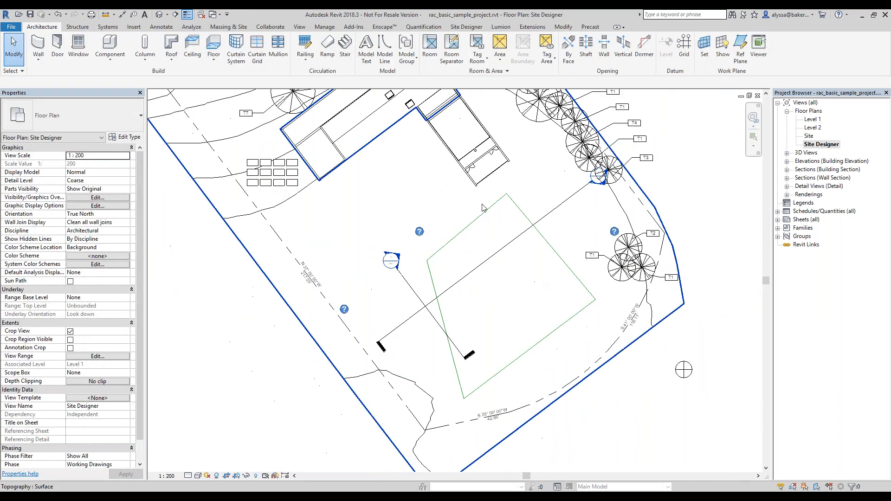
scroll(483, 208, up, 1)
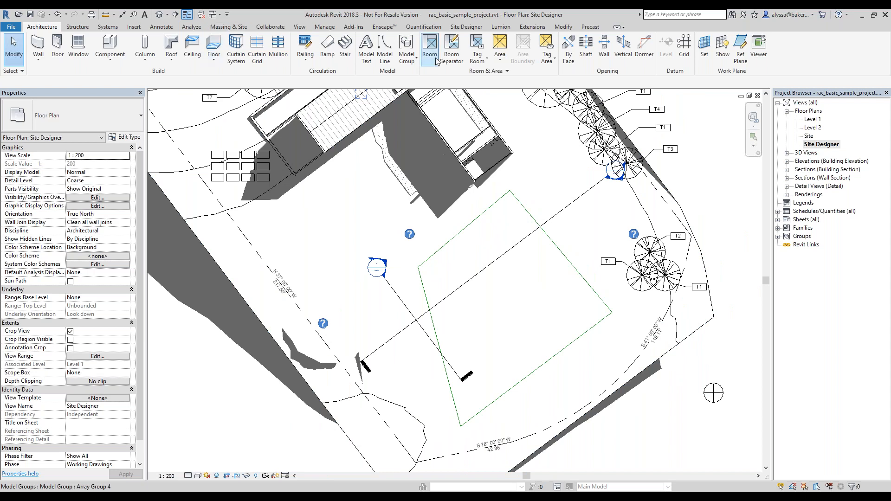
click(456, 28)
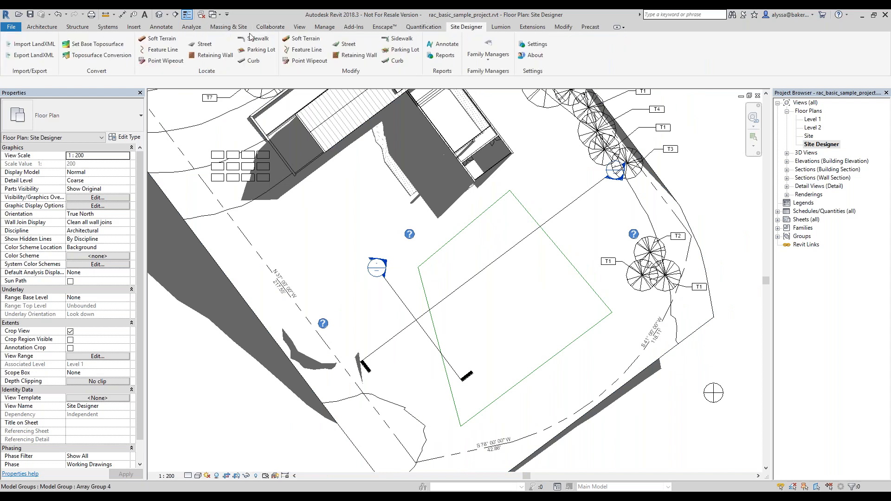
click(266, 52)
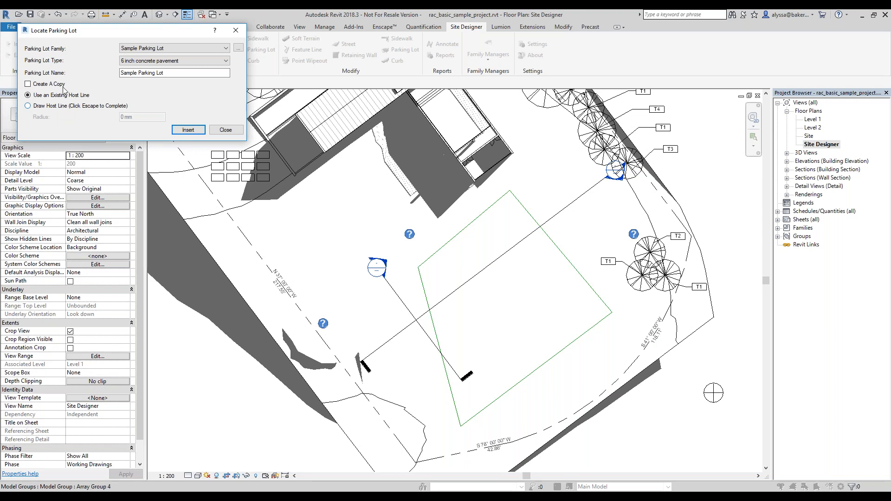
click(140, 61)
click(142, 59)
click(198, 48)
click(182, 56)
click(188, 129)
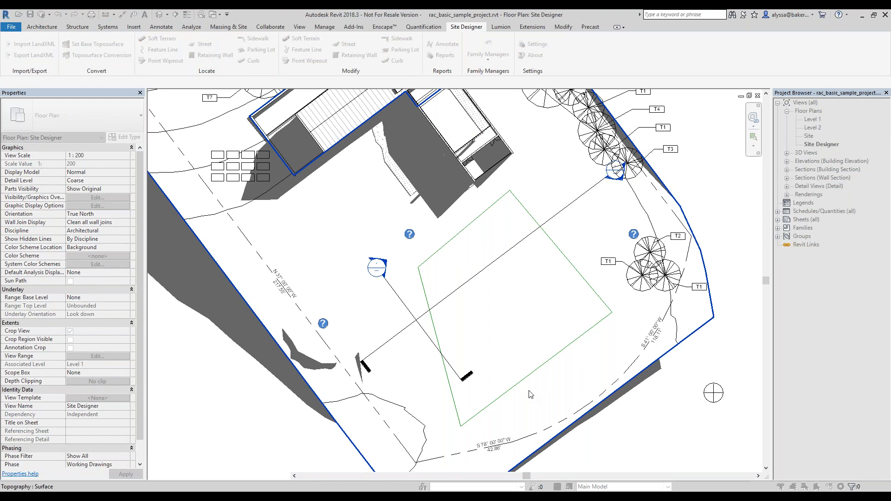
click(522, 209)
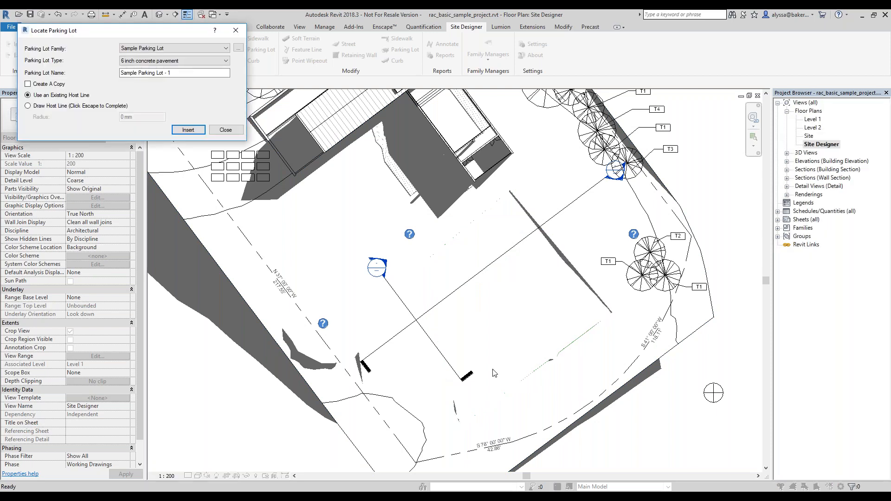
click(226, 130)
Open the default 3D view and examine the parking lot in front of the house
scroll(547, 363, up, 2)
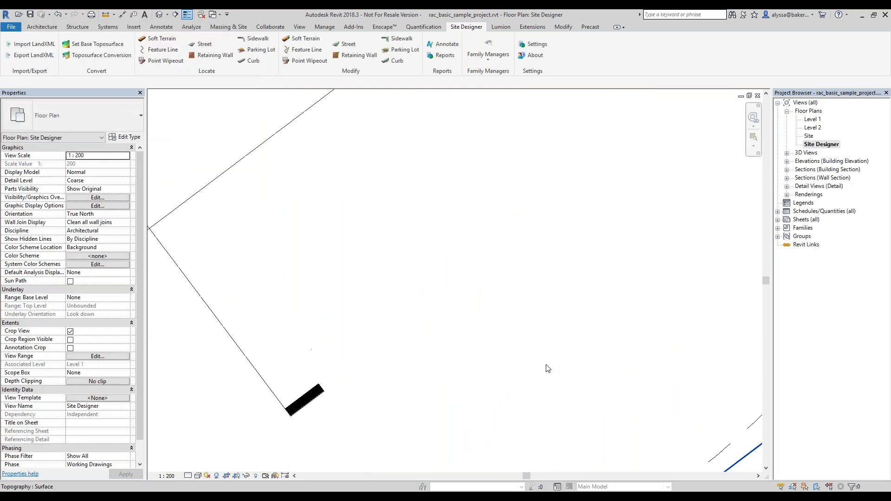
scroll(549, 361, down, 1)
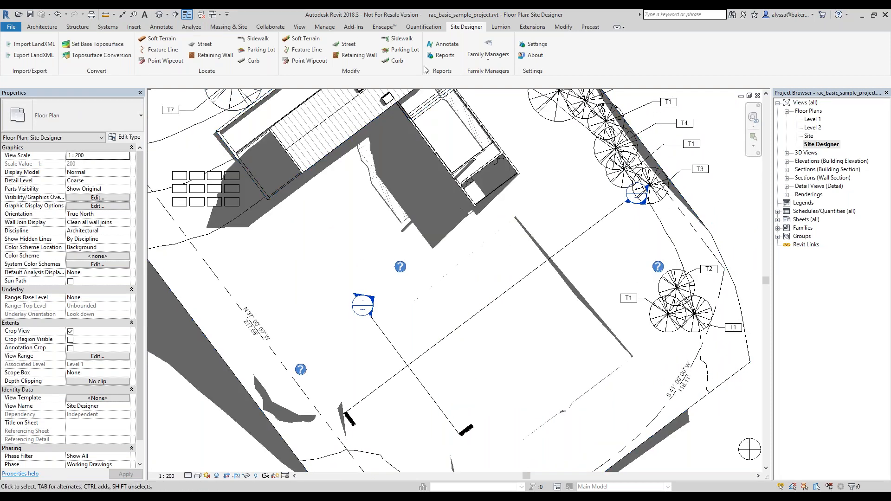
click(159, 16)
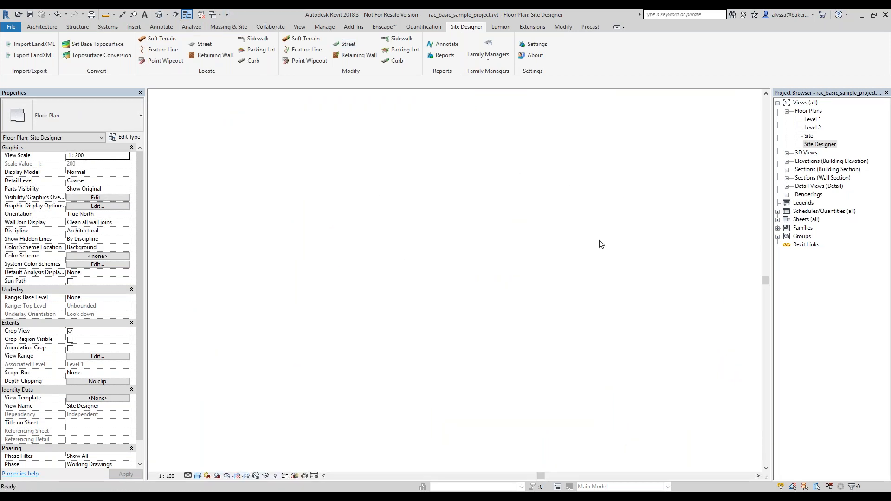
middle_drag(489, 212, 225, 201)
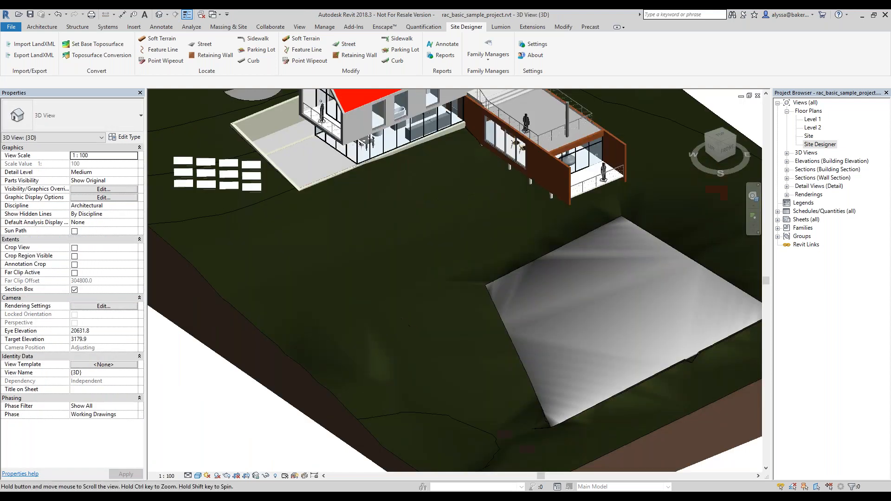
scroll(526, 282, down, 1)
middle_drag(525, 282, 419, 223)
scroll(475, 268, up, 3)
scroll(476, 269, down, 1)
middle_drag(475, 269, 476, 301)
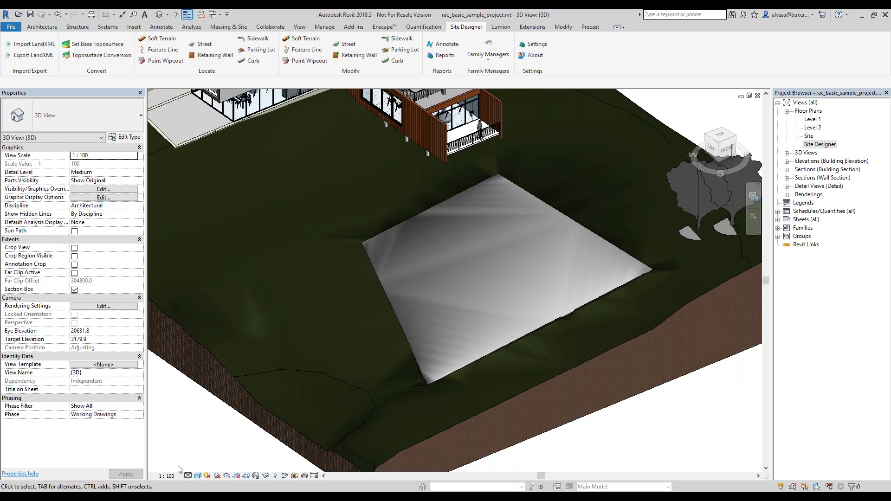
Set the 3D view's visual style to Consistent Colors and look closely at the parking lot surface
click(198, 476)
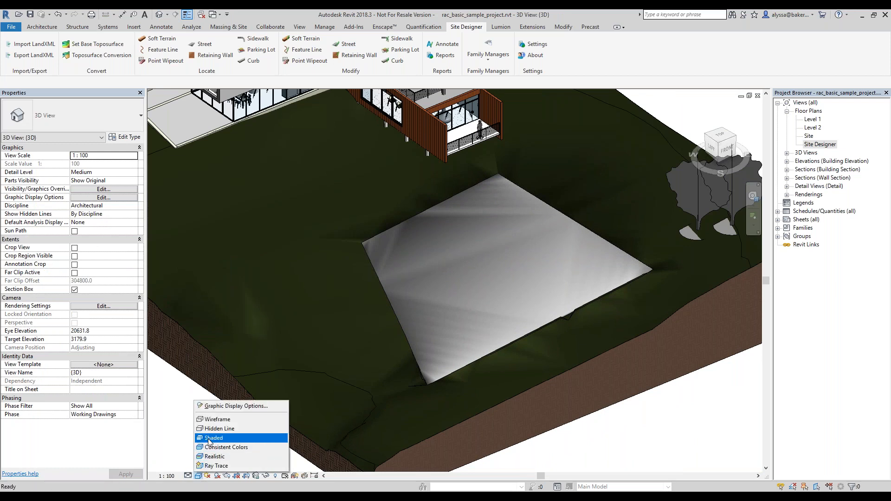
click(212, 448)
middle_drag(521, 166, 521, 180)
scroll(478, 211, up, 2)
middle_drag(410, 255, 397, 249)
scroll(398, 249, down, 1)
scroll(605, 270, up, 1)
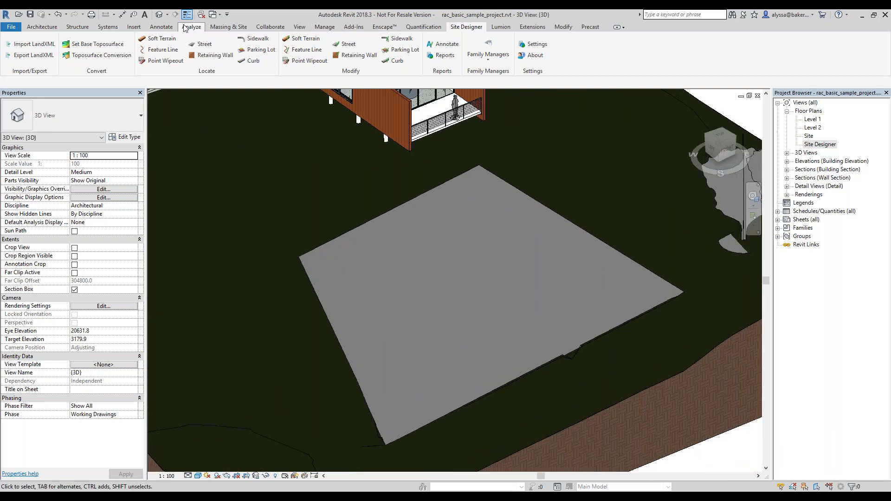
Load the M_Parking Space, M_Parking Island 1, M_Parking Island 2 and M_Direction Arrows - Straight & Turn families from the Parking folder
click(134, 27)
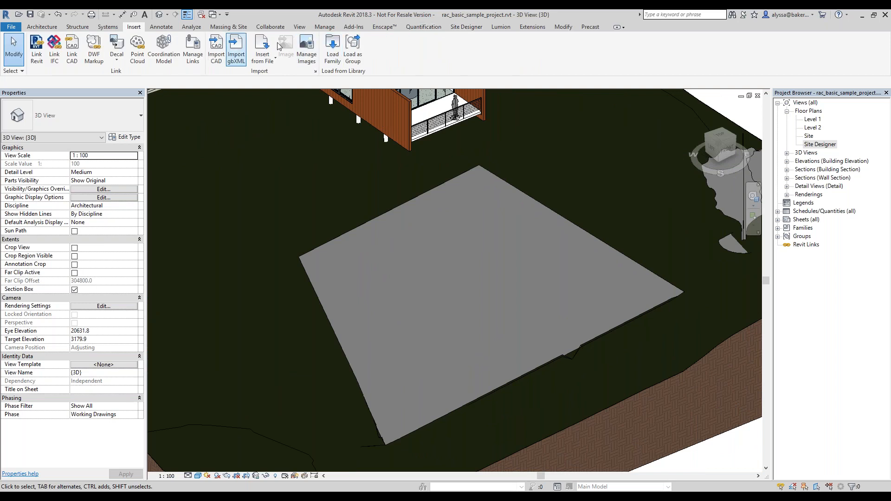
click(332, 49)
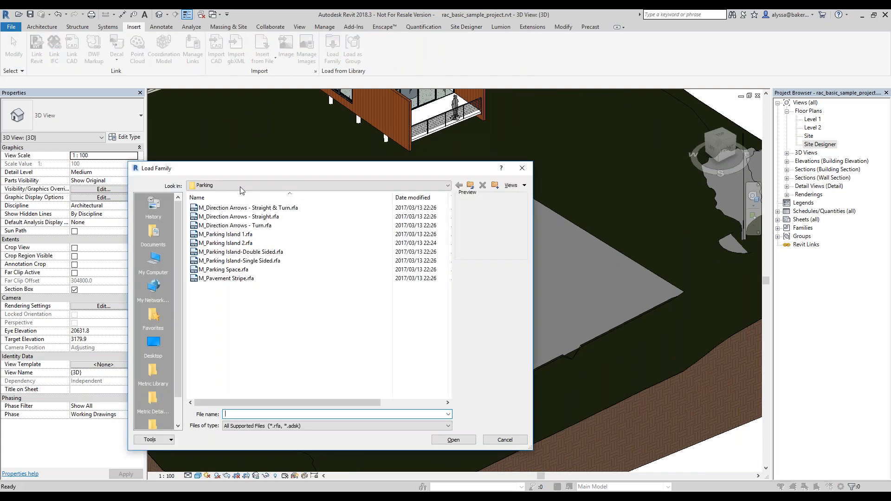
click(237, 270)
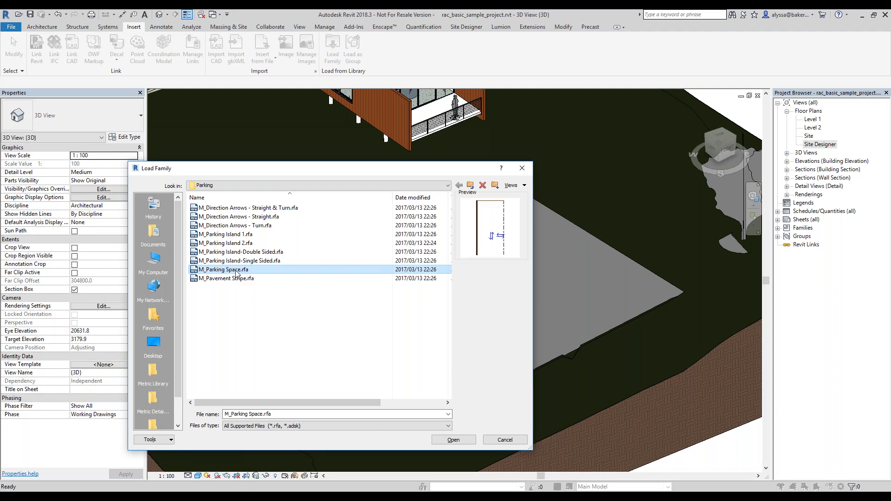
ctrl+click(225, 235)
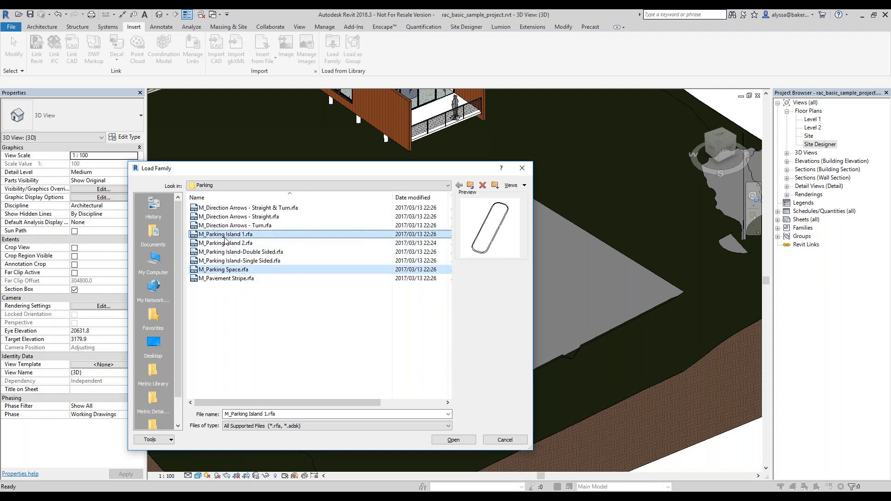
ctrl+click(226, 243)
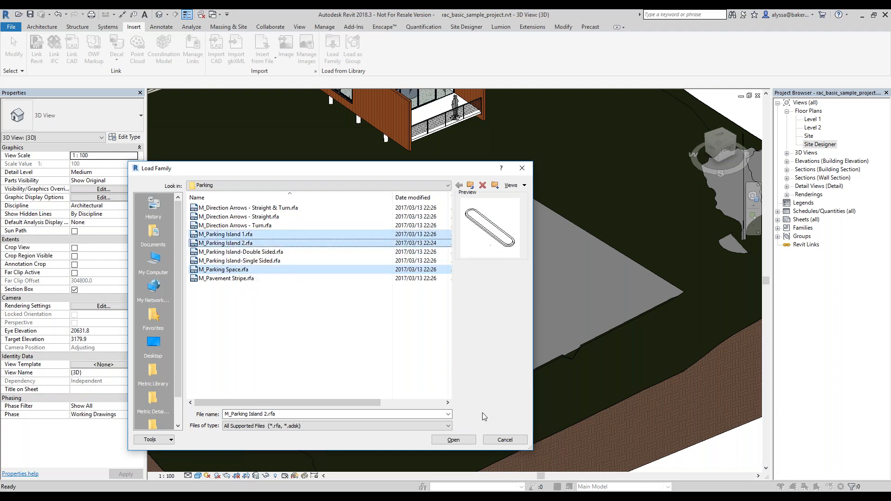
ctrl+click(240, 209)
click(453, 440)
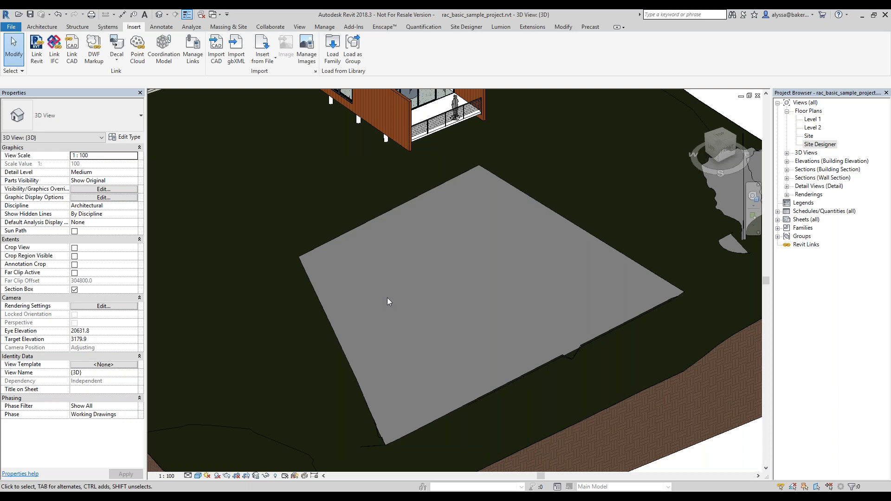
Try to place an M_Parking Space component of type 4800 x 2400mm - 60 deg on the parking lot in the 3D view
scroll(389, 302, down, 3)
scroll(389, 301, up, 2)
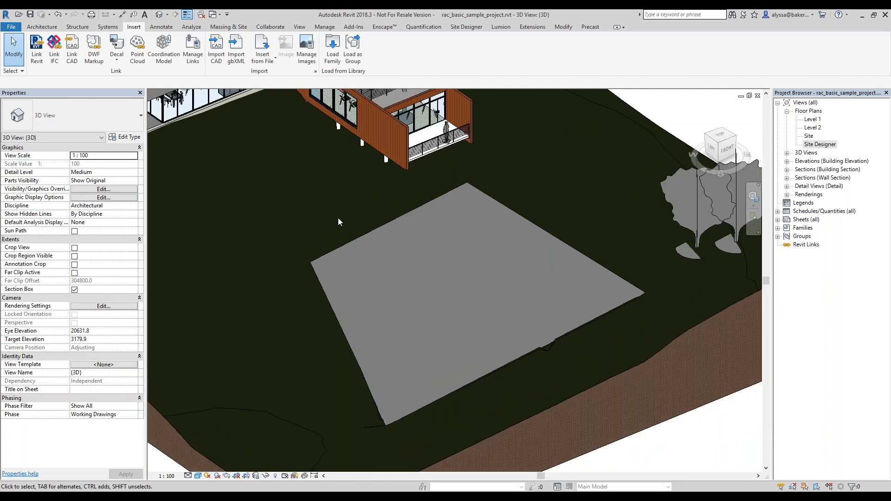
click(42, 27)
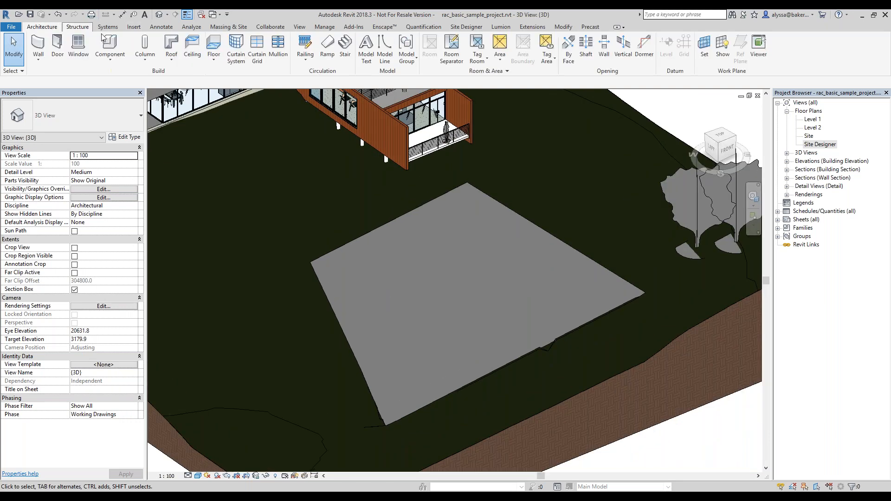
click(123, 61)
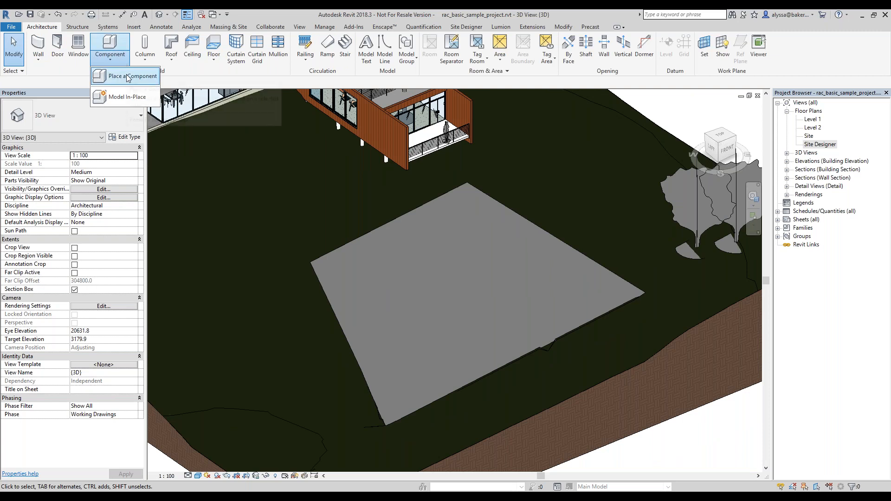
click(127, 75)
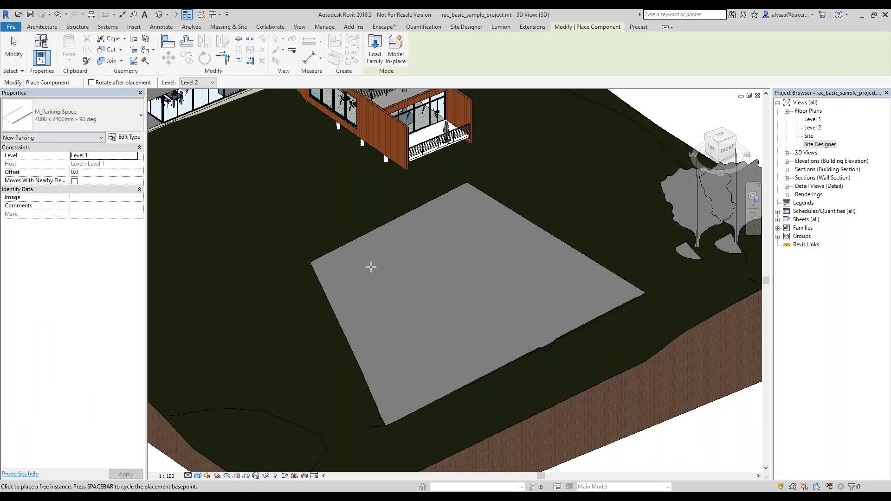
click(58, 129)
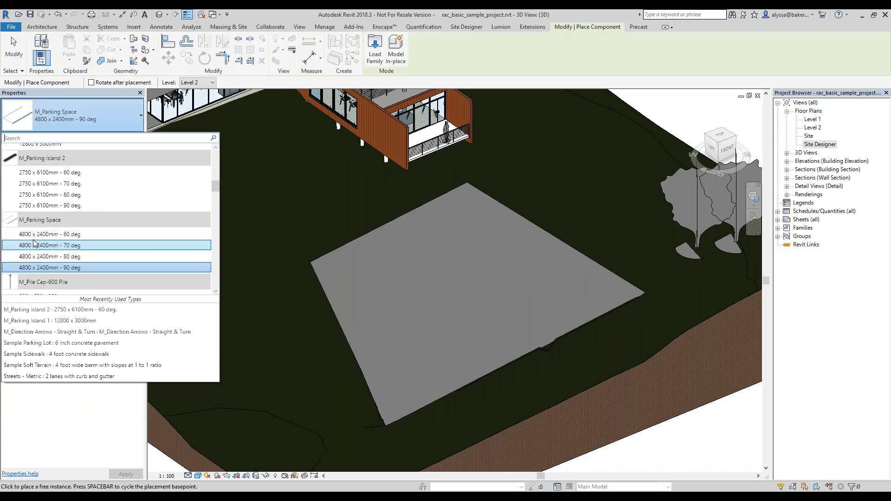
click(46, 236)
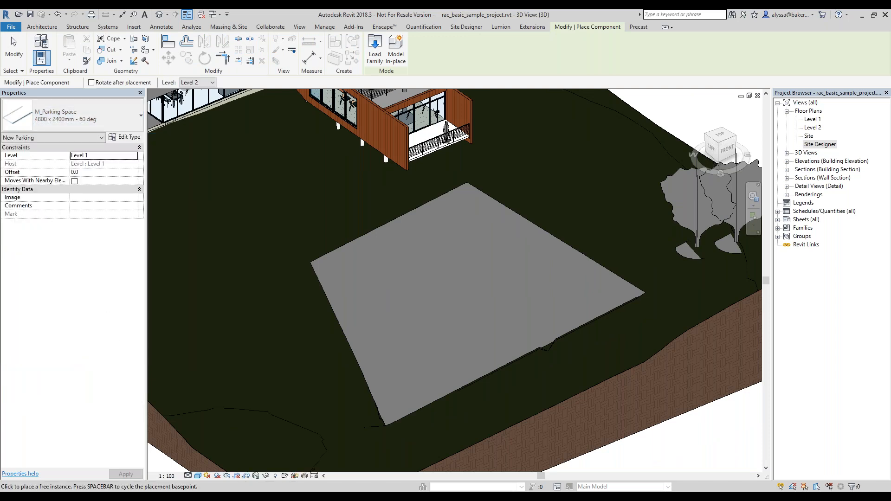
scroll(365, 265, up, 4)
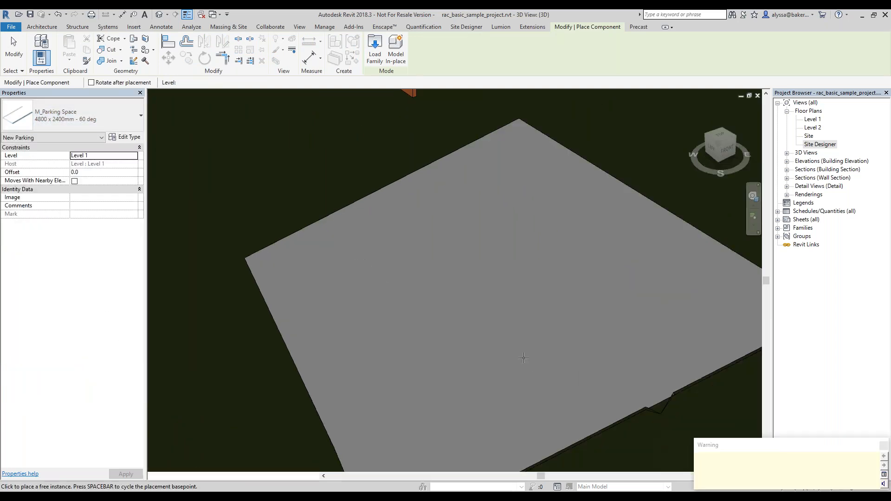
scroll(322, 312, down, 4)
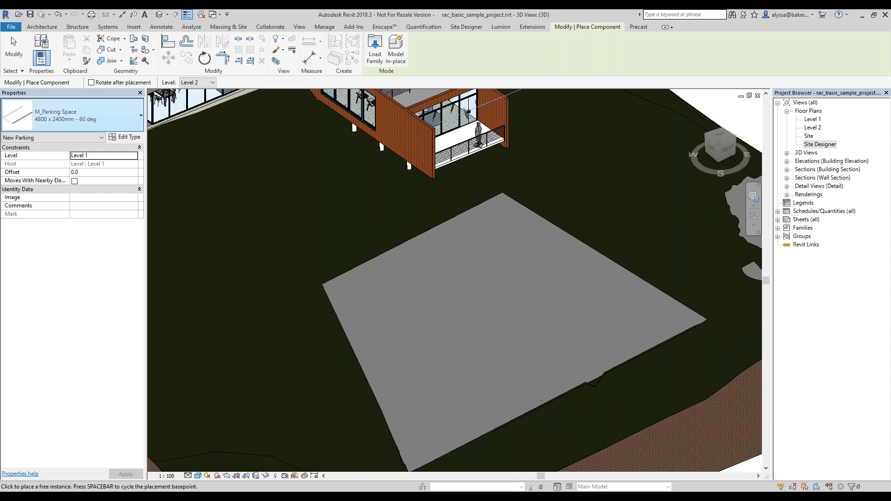
Set the component placement level to Level 1 and choose the M_Parking Island 1 type 12800 x 3000mm
click(136, 157)
click(112, 222)
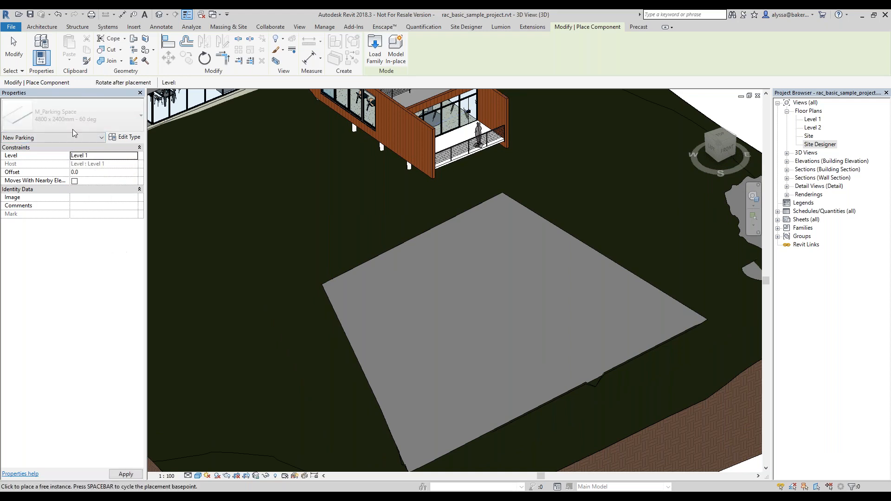
click(93, 124)
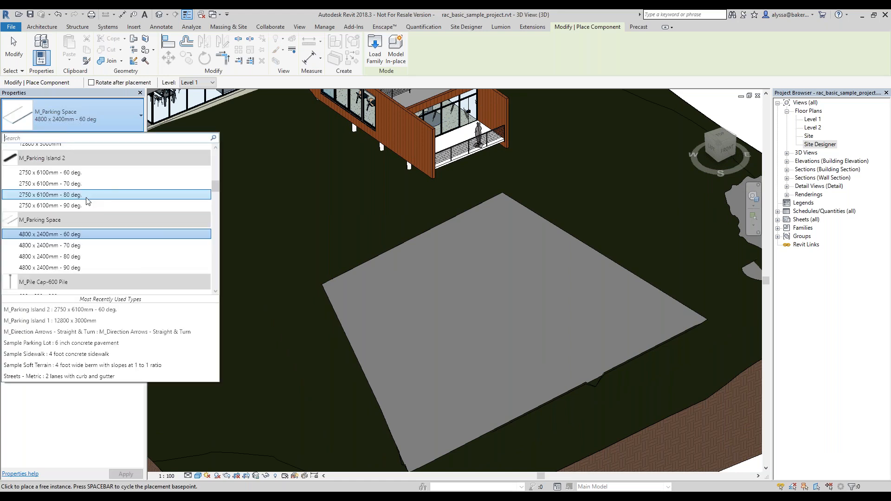
scroll(108, 265, down, 3)
scroll(107, 265, up, 5)
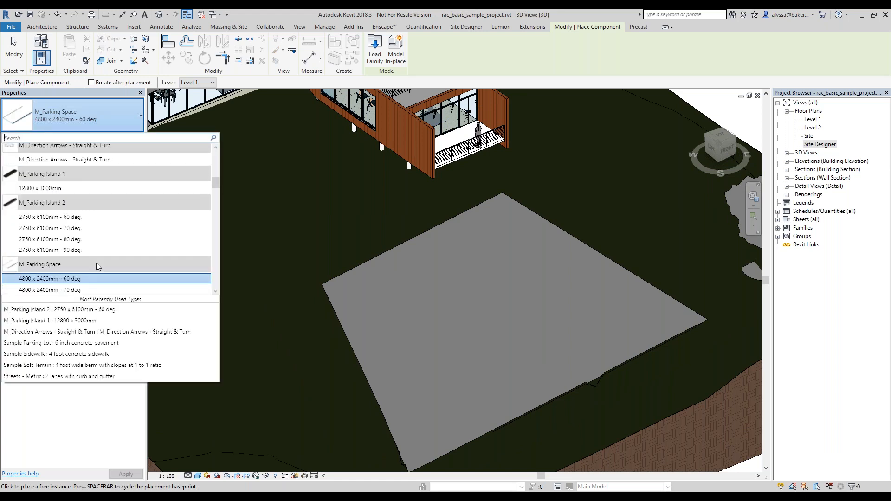
click(117, 188)
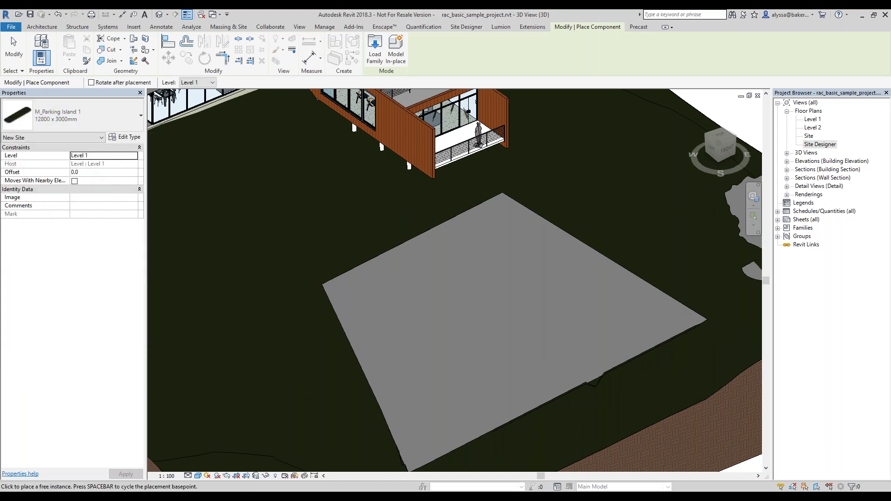
scroll(445, 241, down, 5)
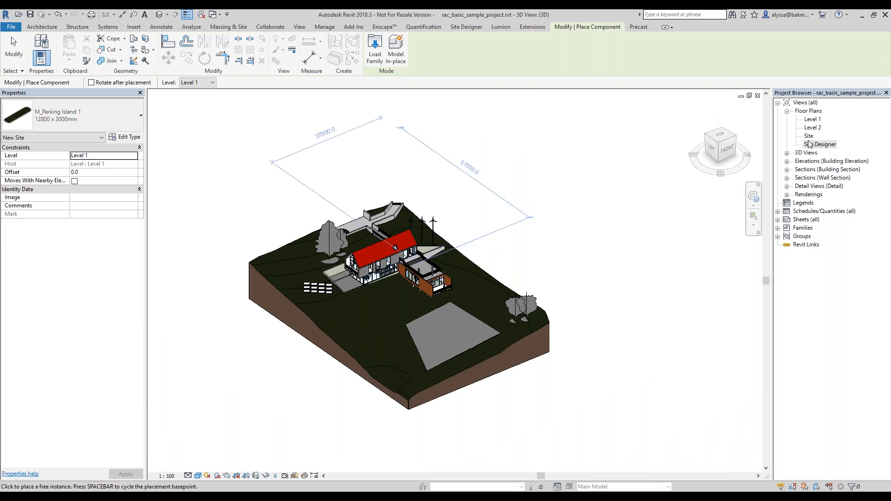
Open the Site Designer floor plan and bring the parking lot area into view
double_click(817, 144)
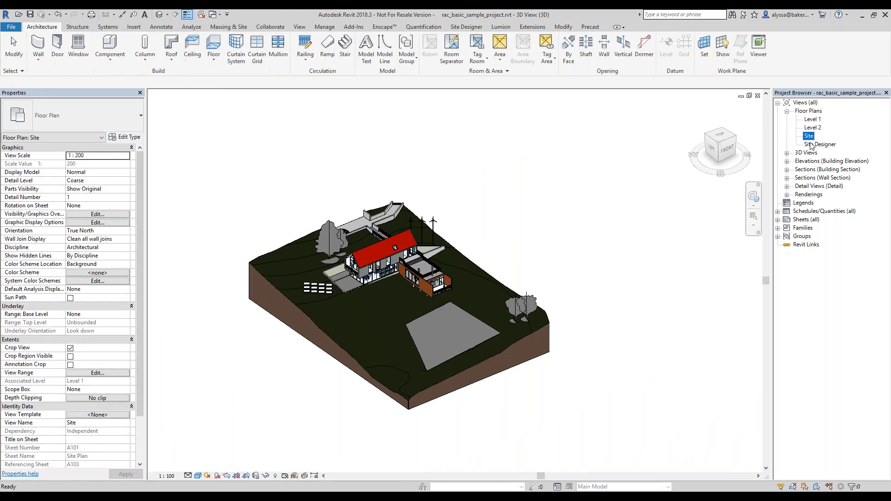
scroll(561, 286, down, 2)
middle_drag(547, 348, 534, 341)
scroll(536, 342, up, 2)
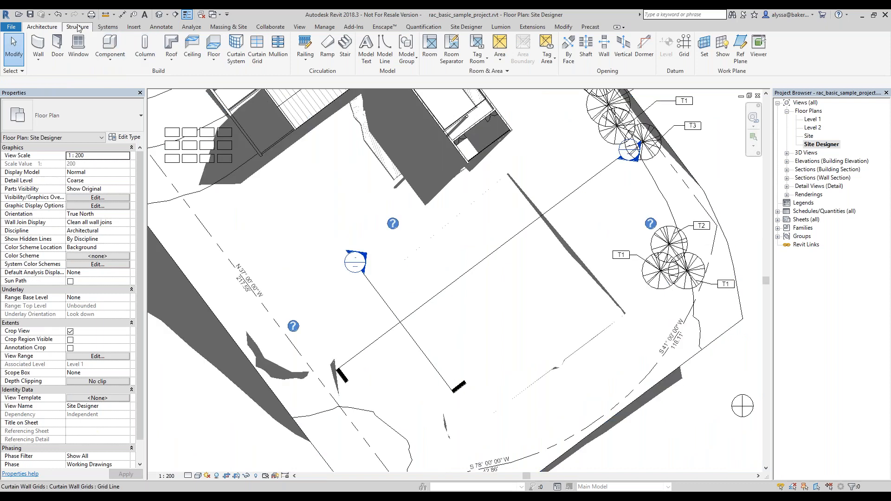
Place one M_Parking Island 1 component, 12800 x 3000mm, on the empty area west of the site boundary
click(110, 60)
click(118, 82)
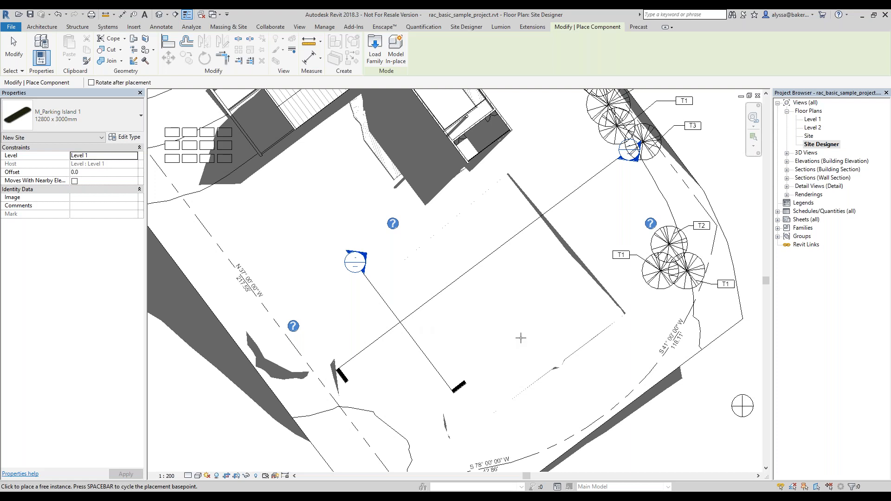
scroll(521, 337, up, 2)
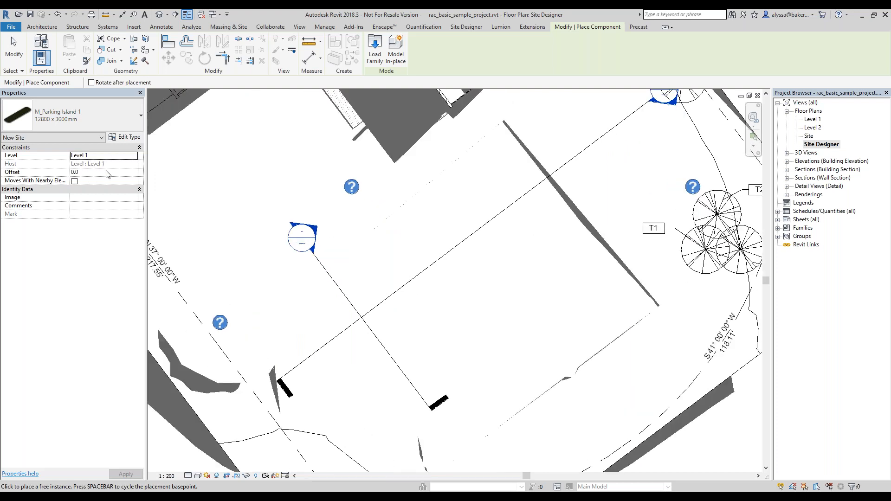
scroll(508, 306, down, 5)
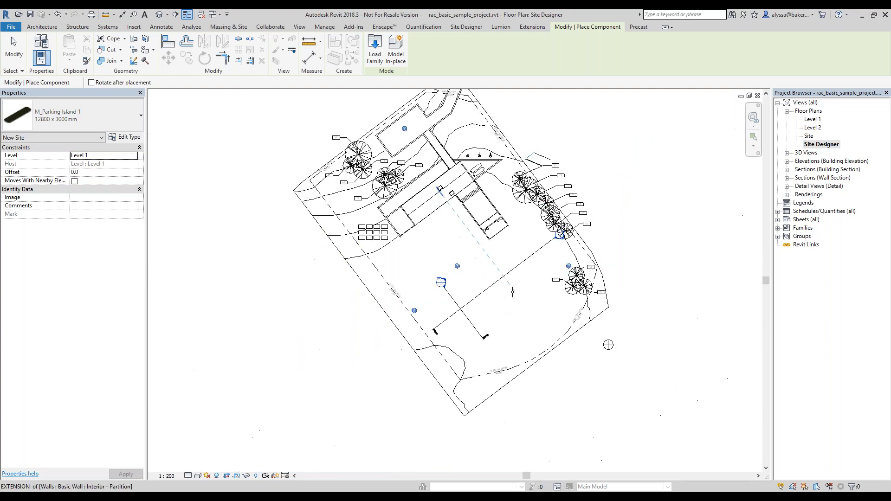
scroll(313, 277, up, 2)
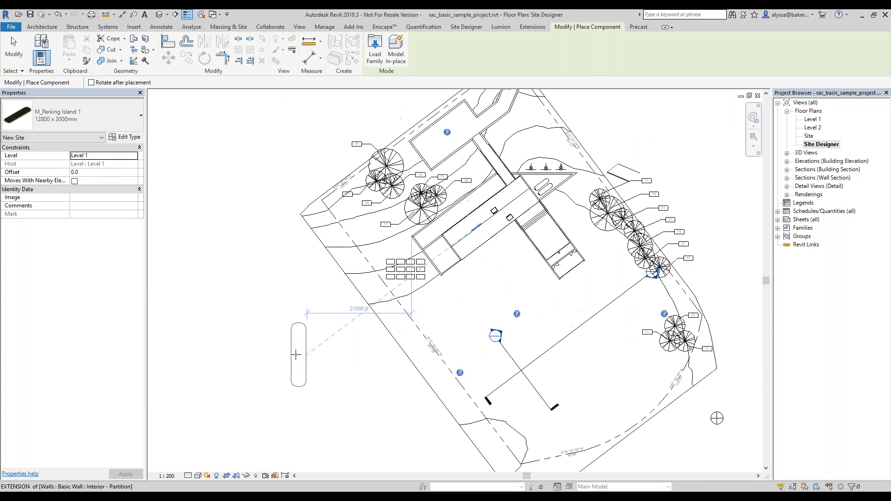
click(339, 373)
middle_drag(339, 373, 311, 329)
key(Escape)
click(320, 335)
key(Escape)
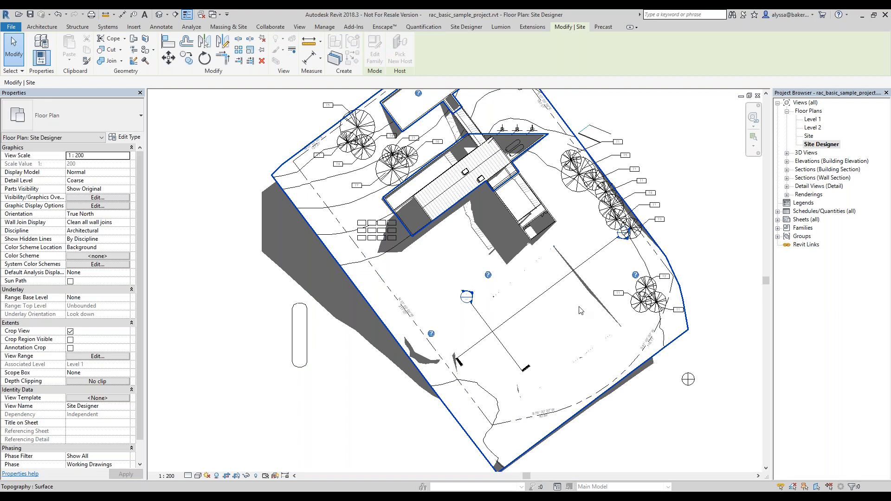
Move the parking island from outside the site boundary onto the parking lot
click(301, 330)
ctrl+drag(301, 330, 531, 324)
scroll(566, 330, up, 3)
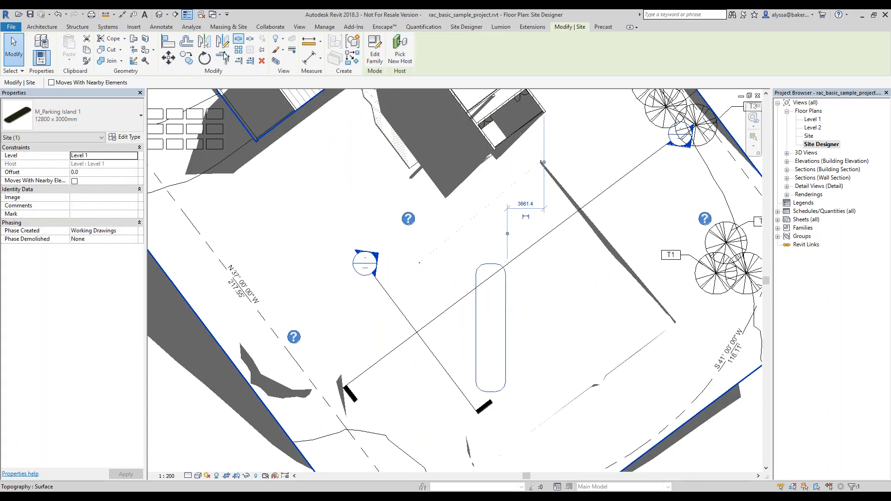
Rotate the parking island about 36° counterclockwise, shift it toward the lot's northeast side, and check it in the 3D view
click(204, 59)
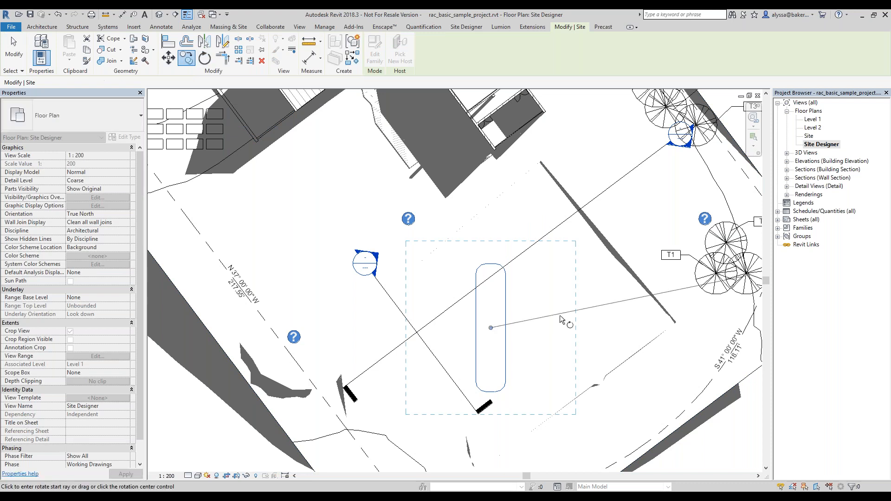
click(646, 328)
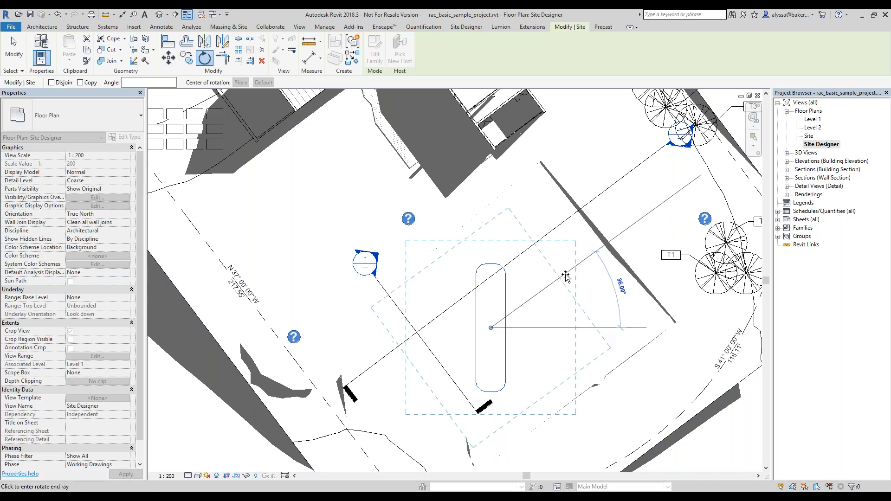
click(564, 274)
drag(509, 329, 581, 300)
scroll(575, 297, down, 2)
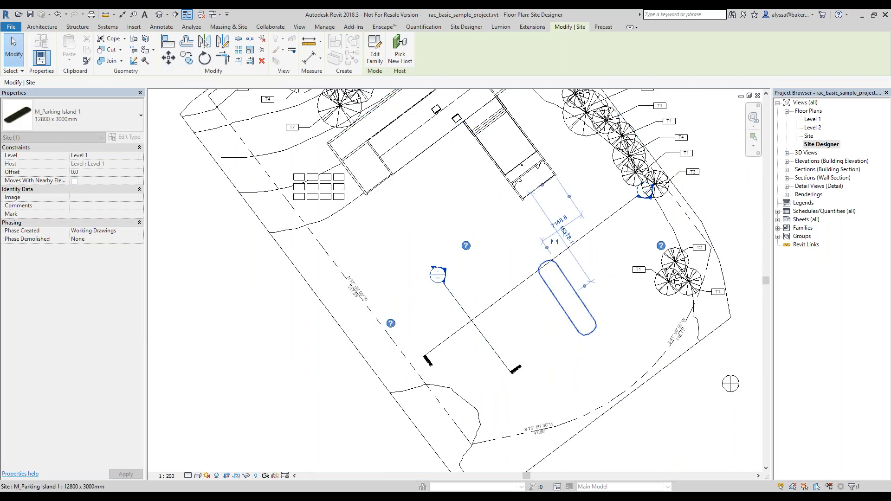
middle_drag(575, 297, 543, 297)
click(159, 15)
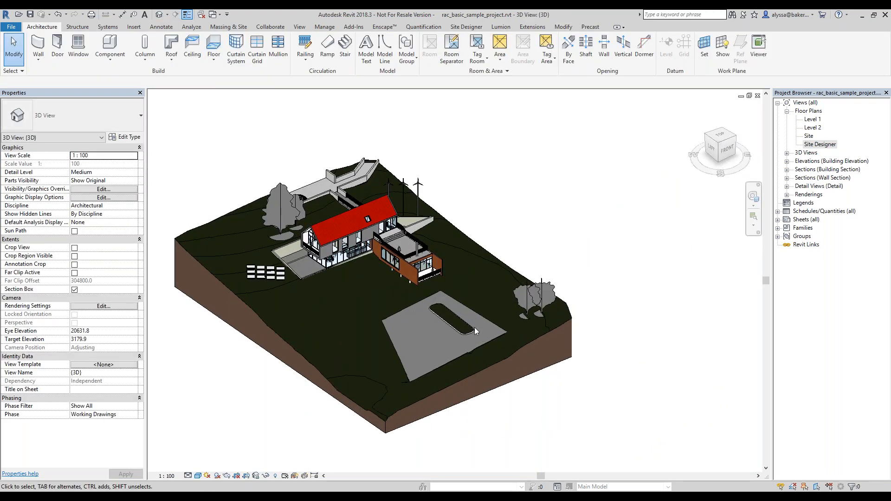
Return to the Site Designer floor plan and set its detail level to Fine
double_click(820, 145)
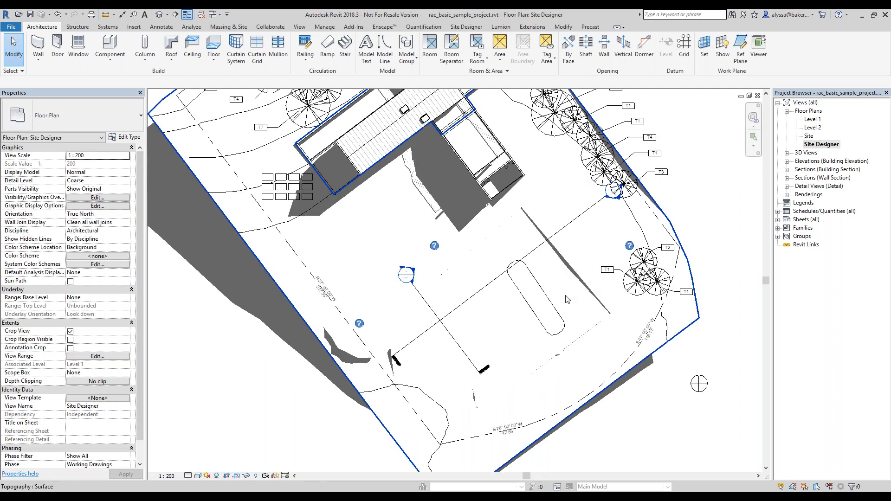
click(546, 309)
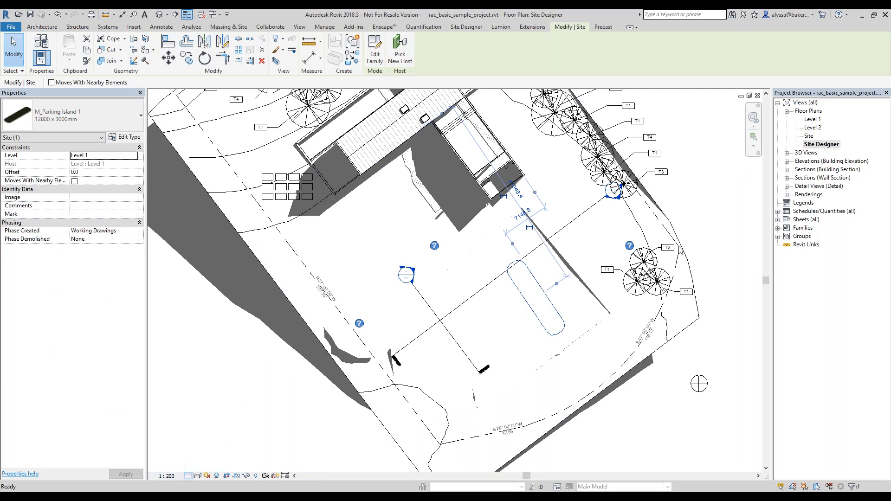
click(567, 300)
scroll(557, 301, up, 2)
scroll(557, 301, down, 2)
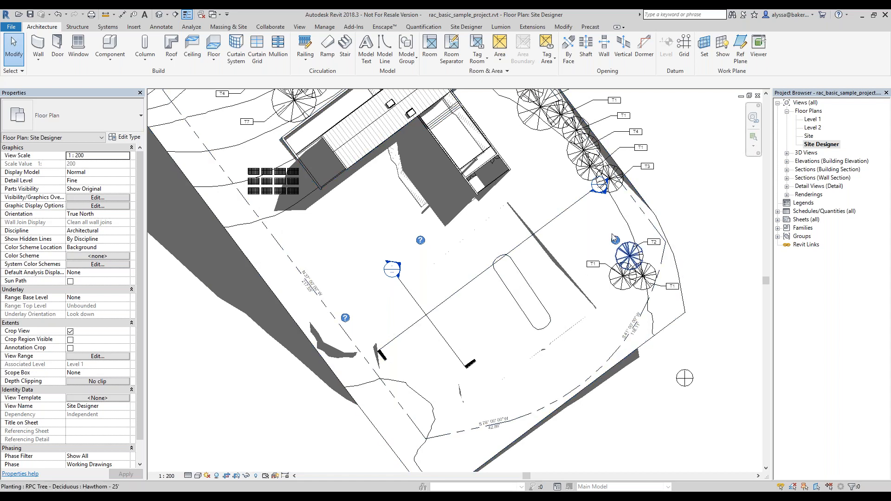
Show the available plan view types for creation in the project
click(300, 27)
click(363, 53)
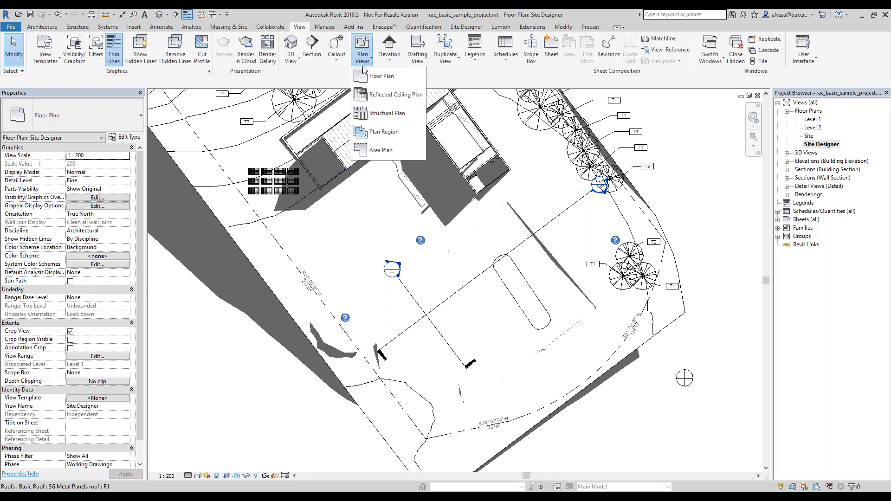